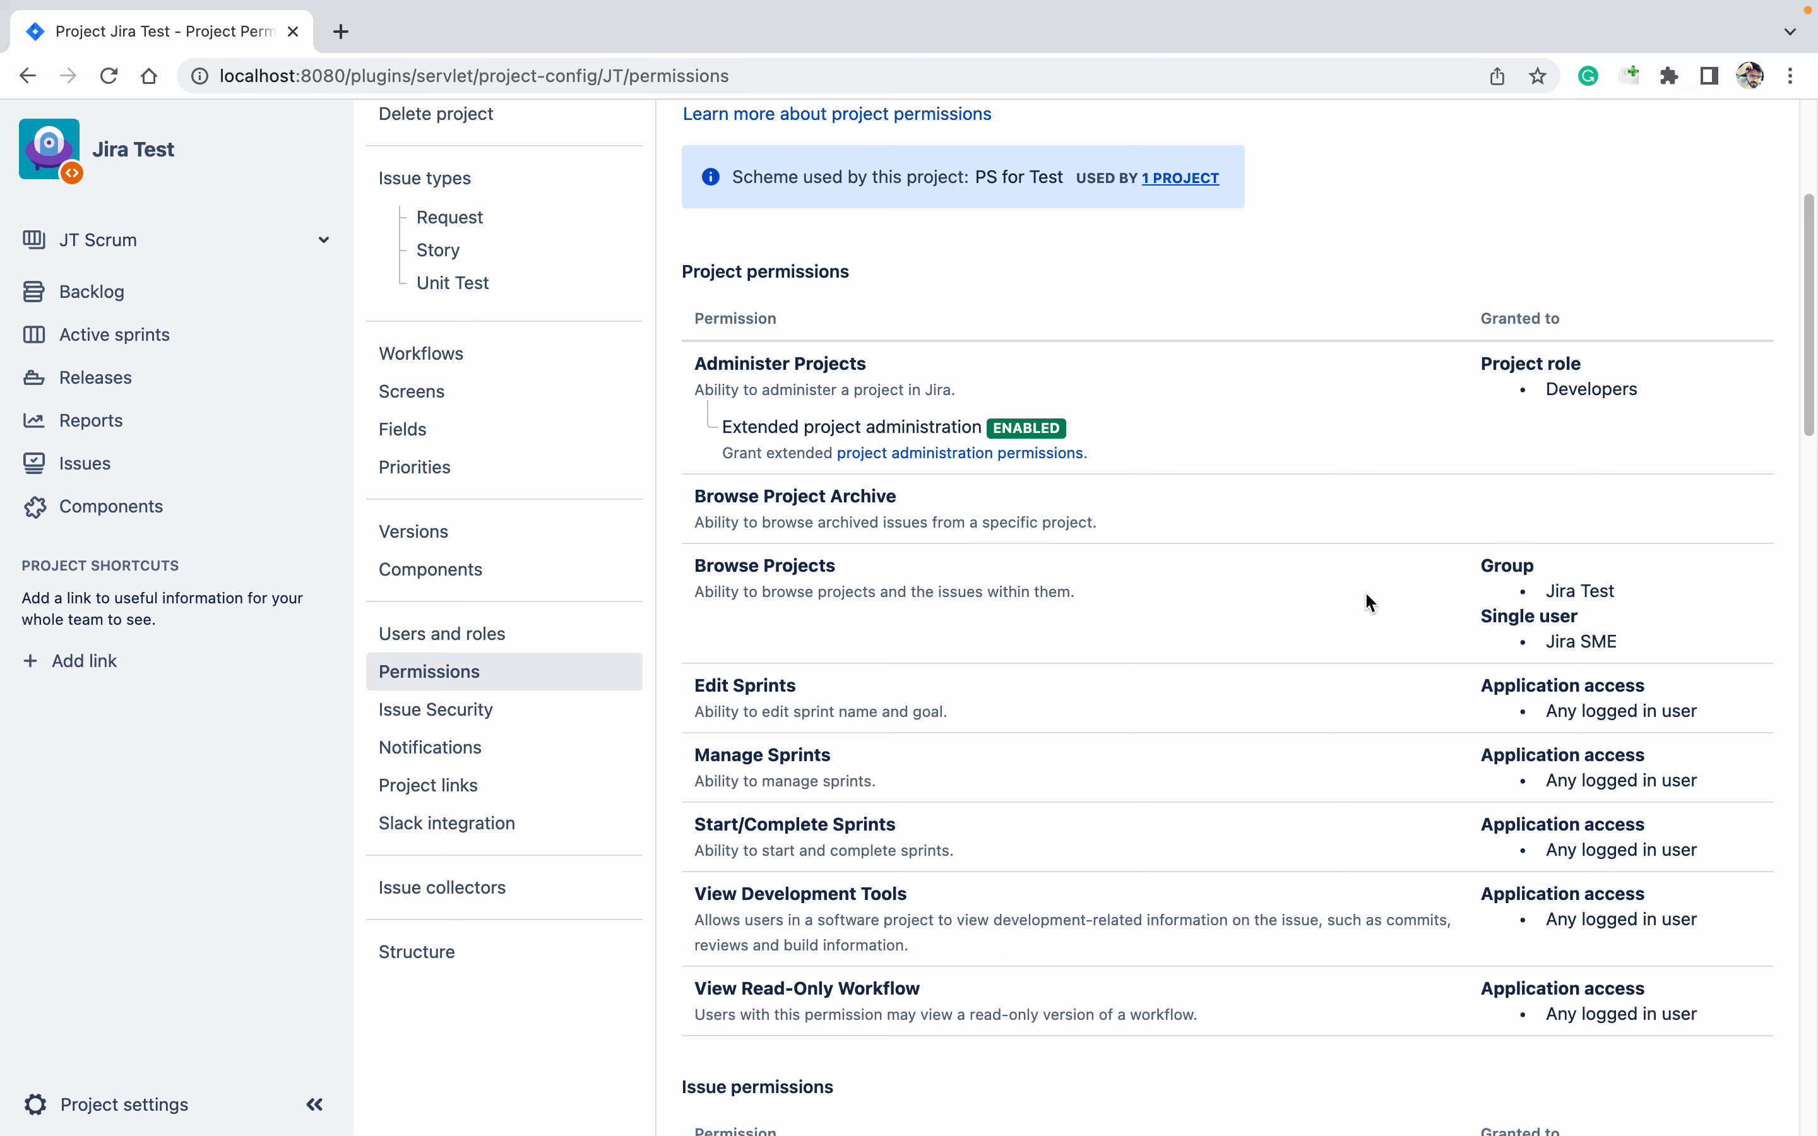
Open the global permissions page in the system administration settings.
scroll(1161, 887, down, 10)
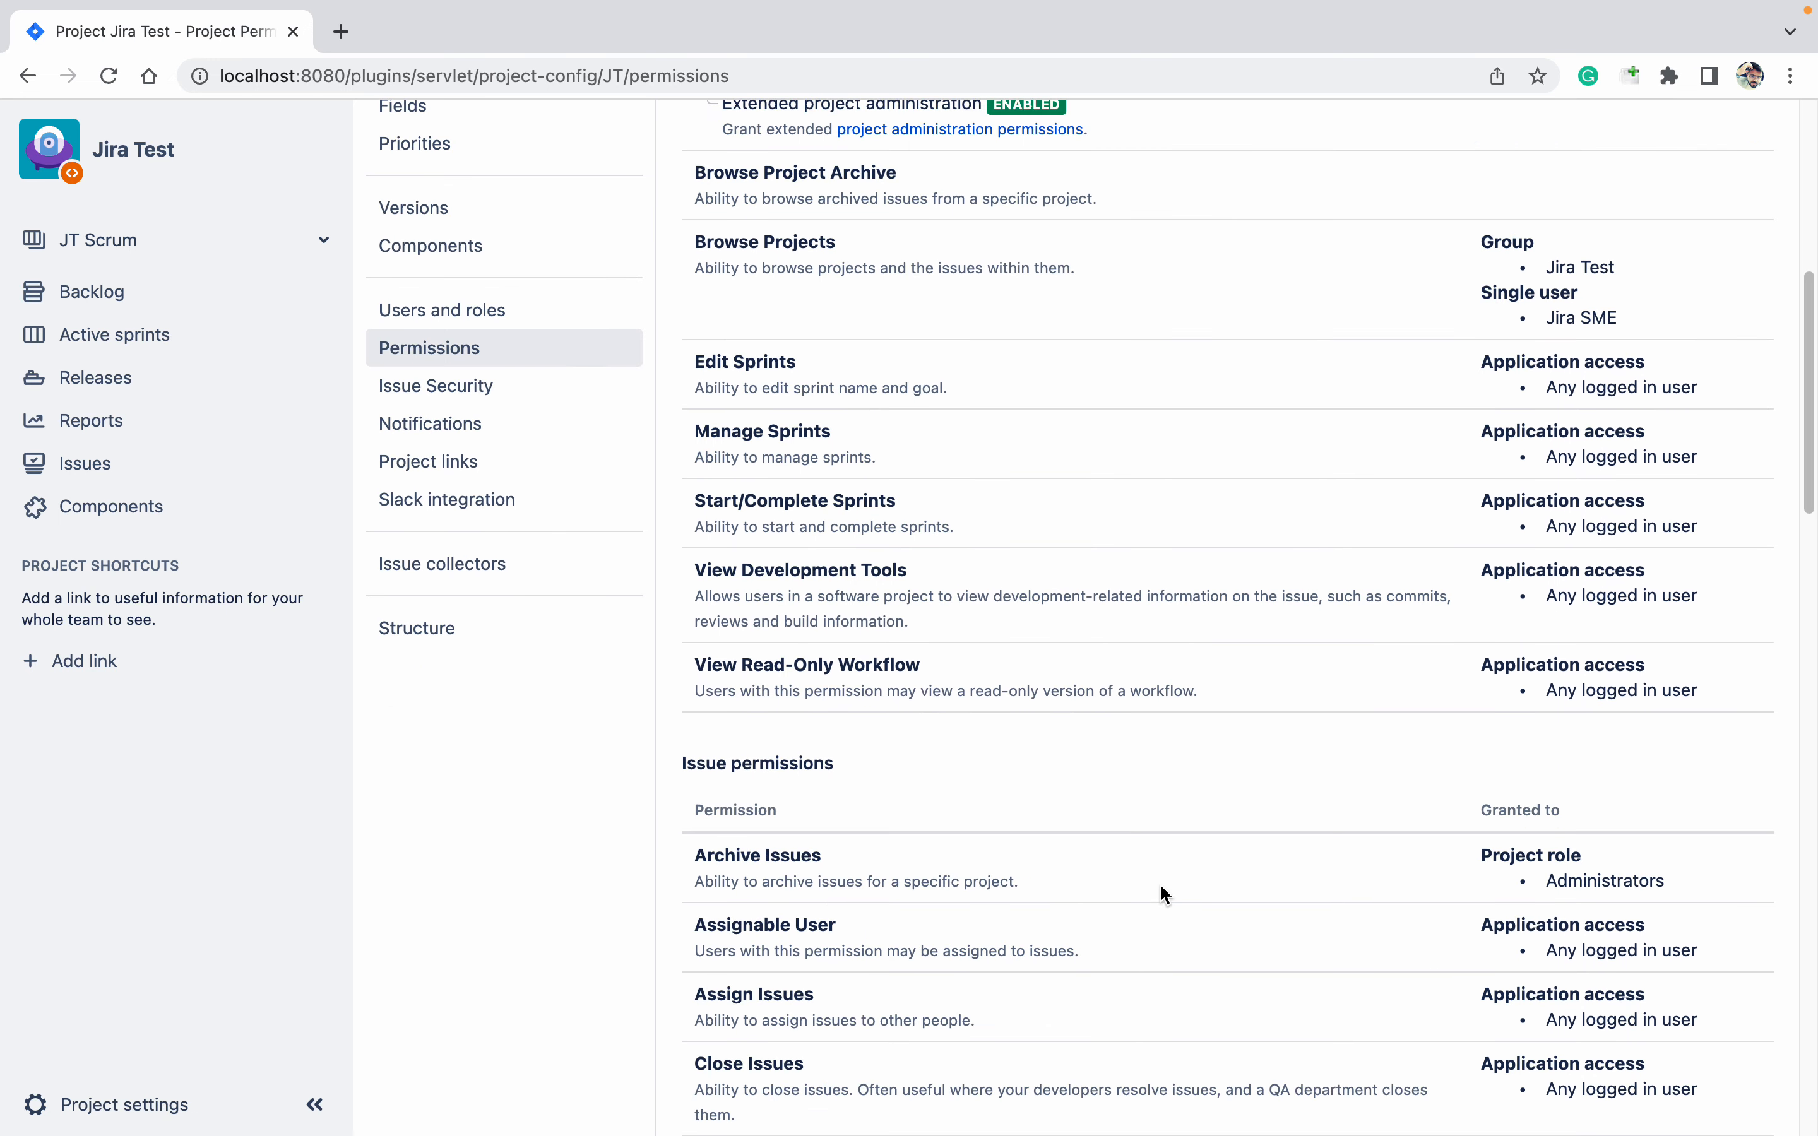
scroll(1161, 881, up, 15)
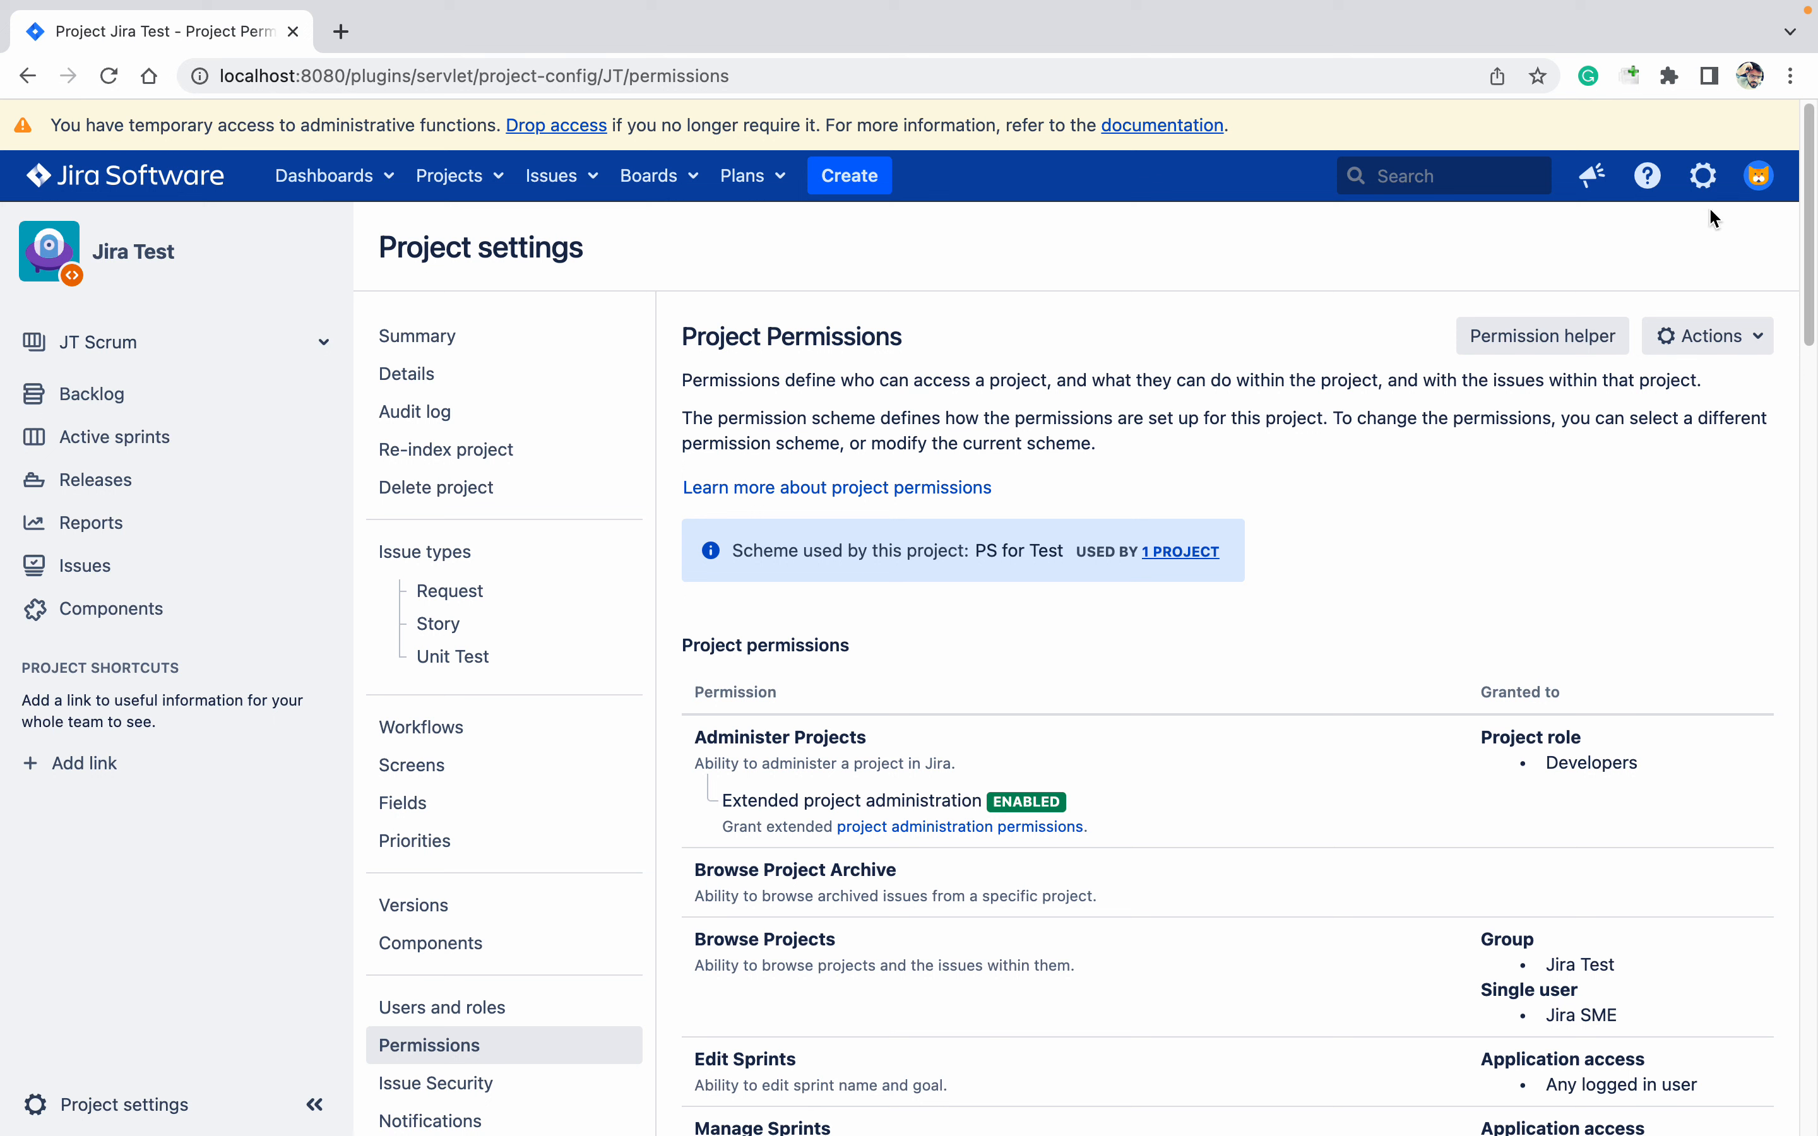
click(1703, 175)
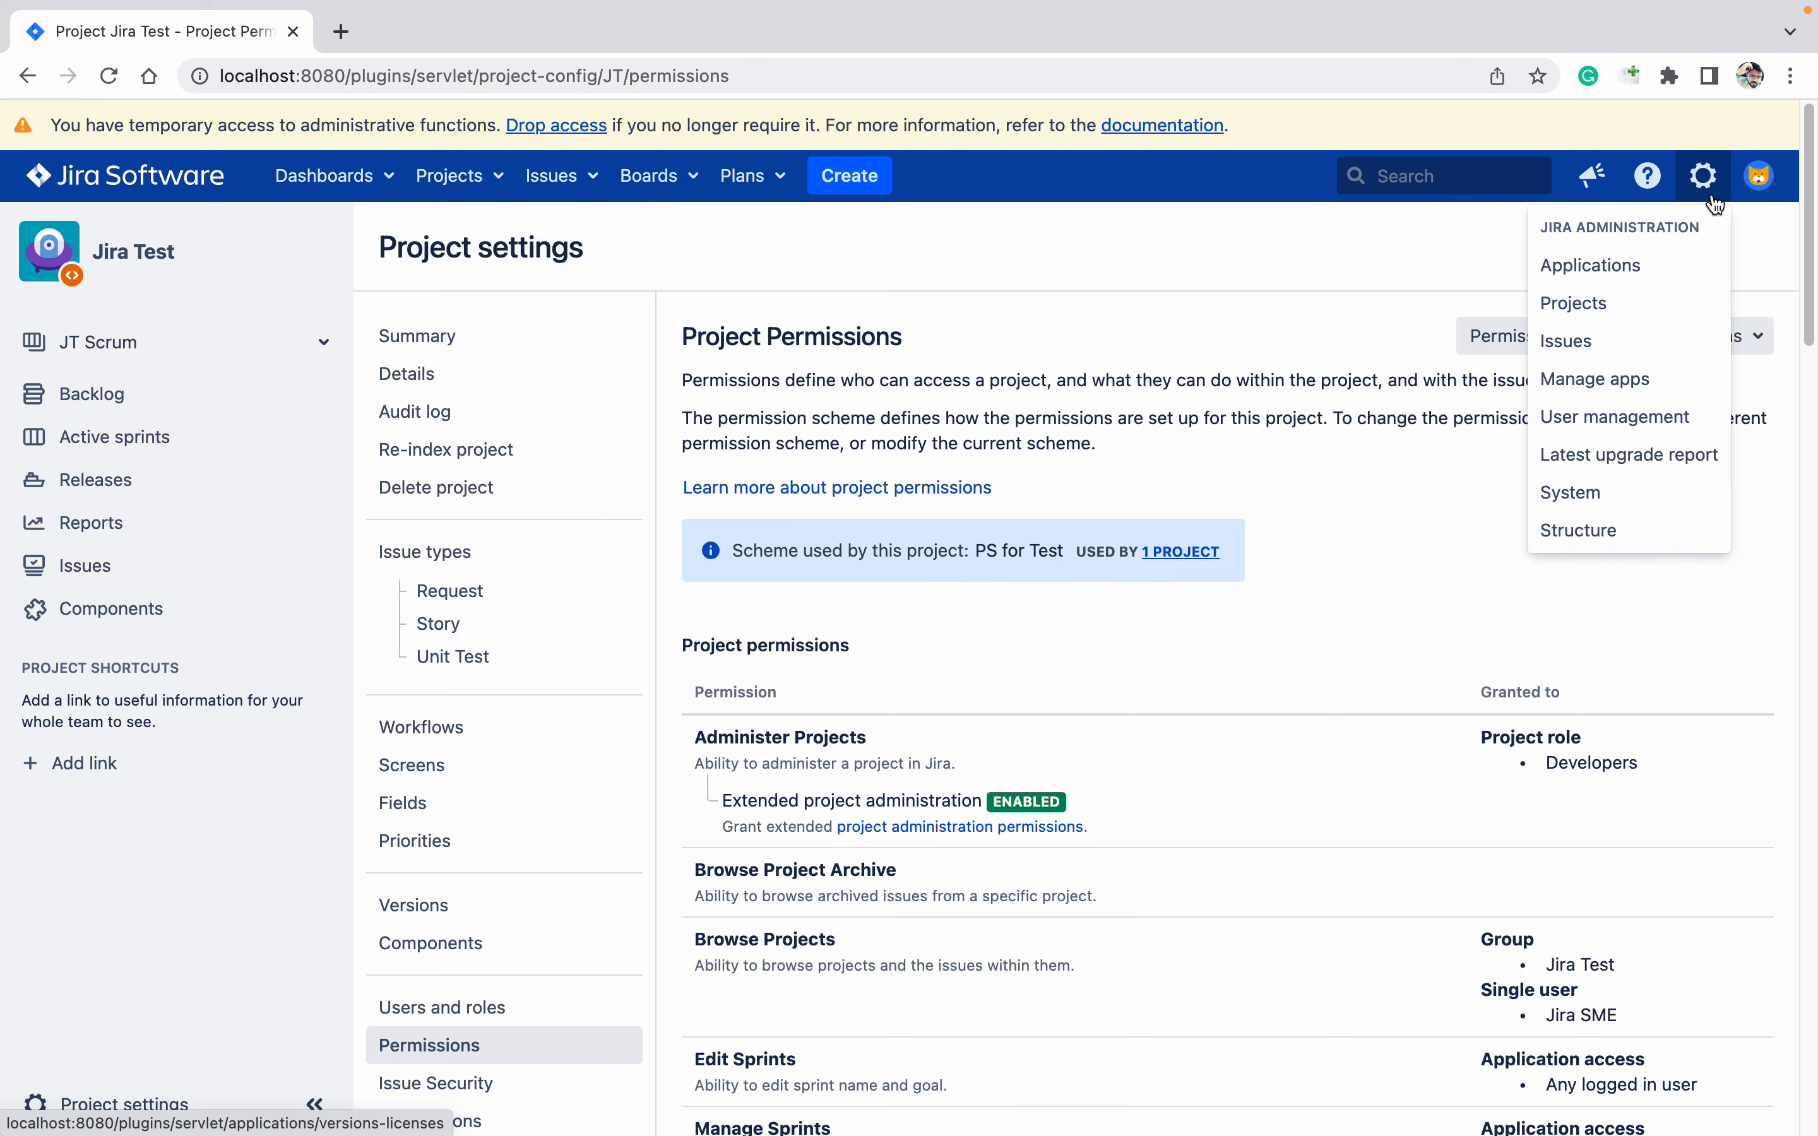
click(1570, 493)
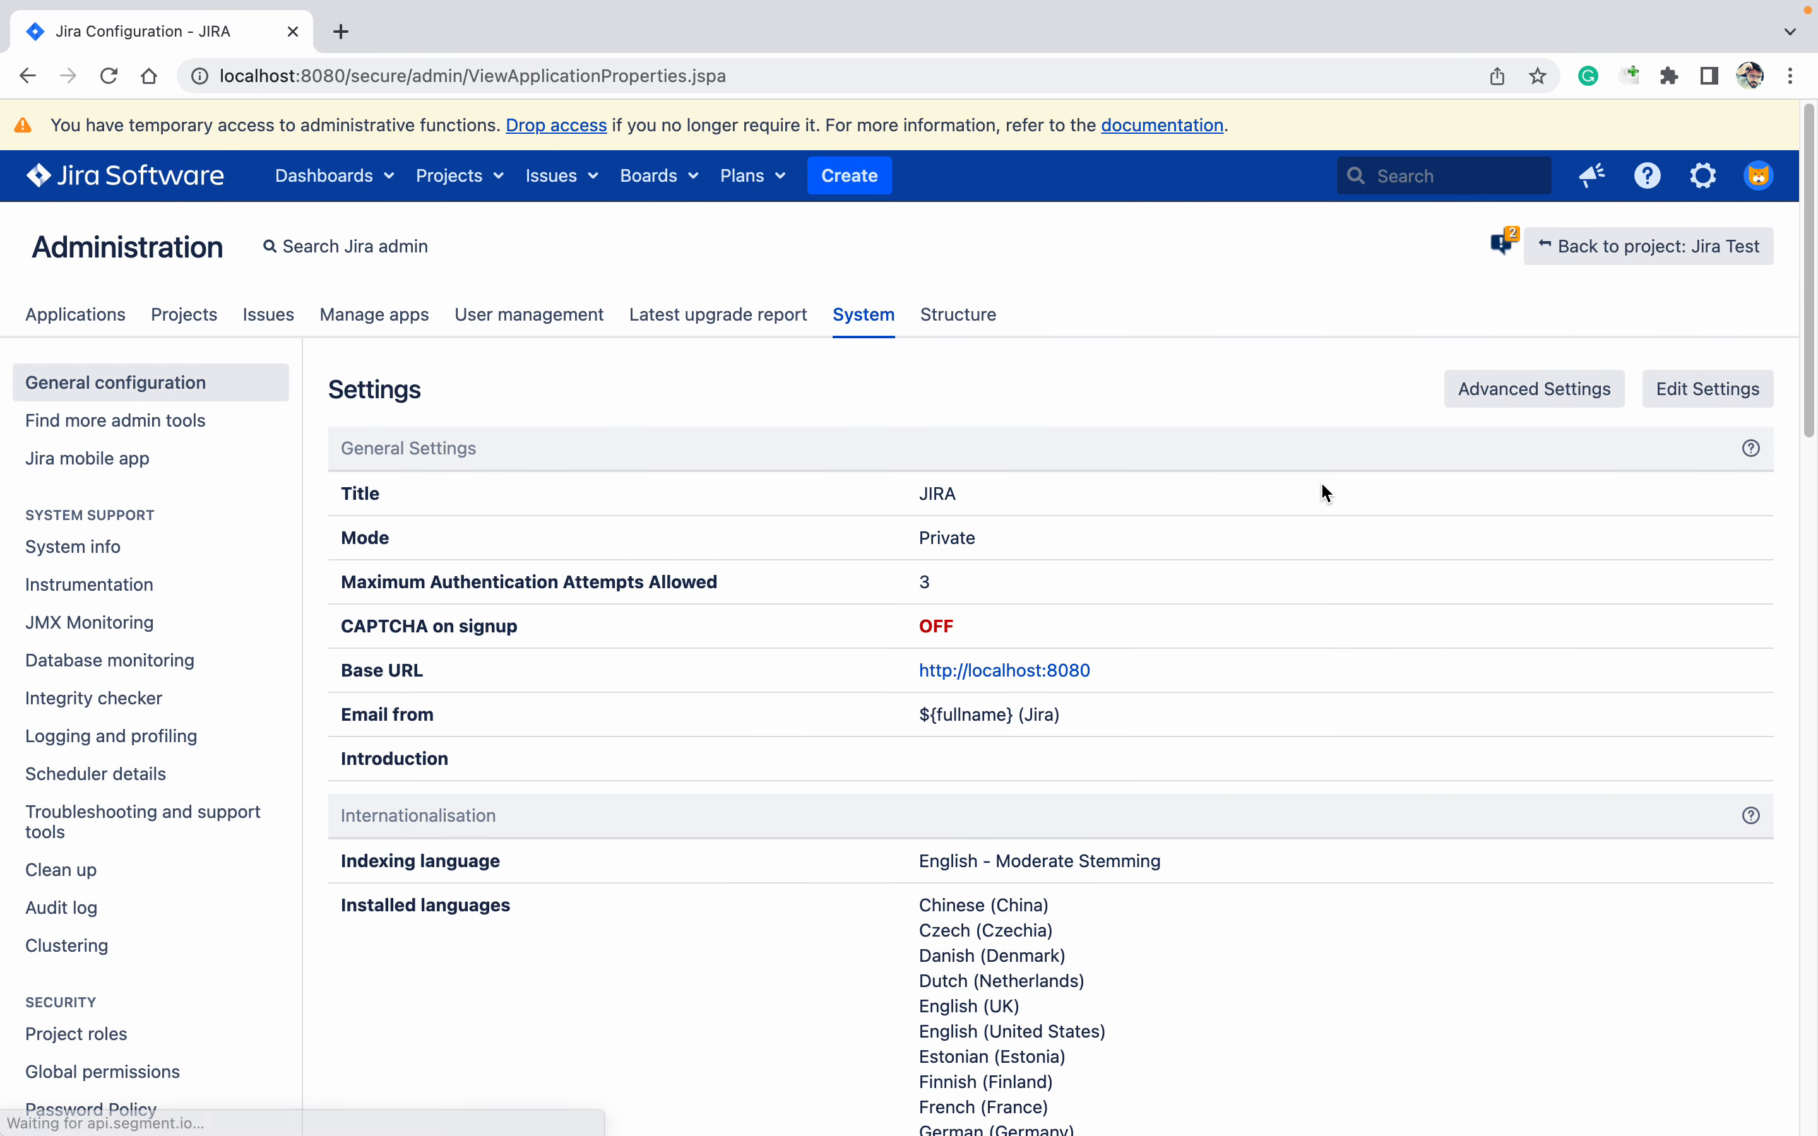
click(96, 1085)
scroll(621, 913, down, 3)
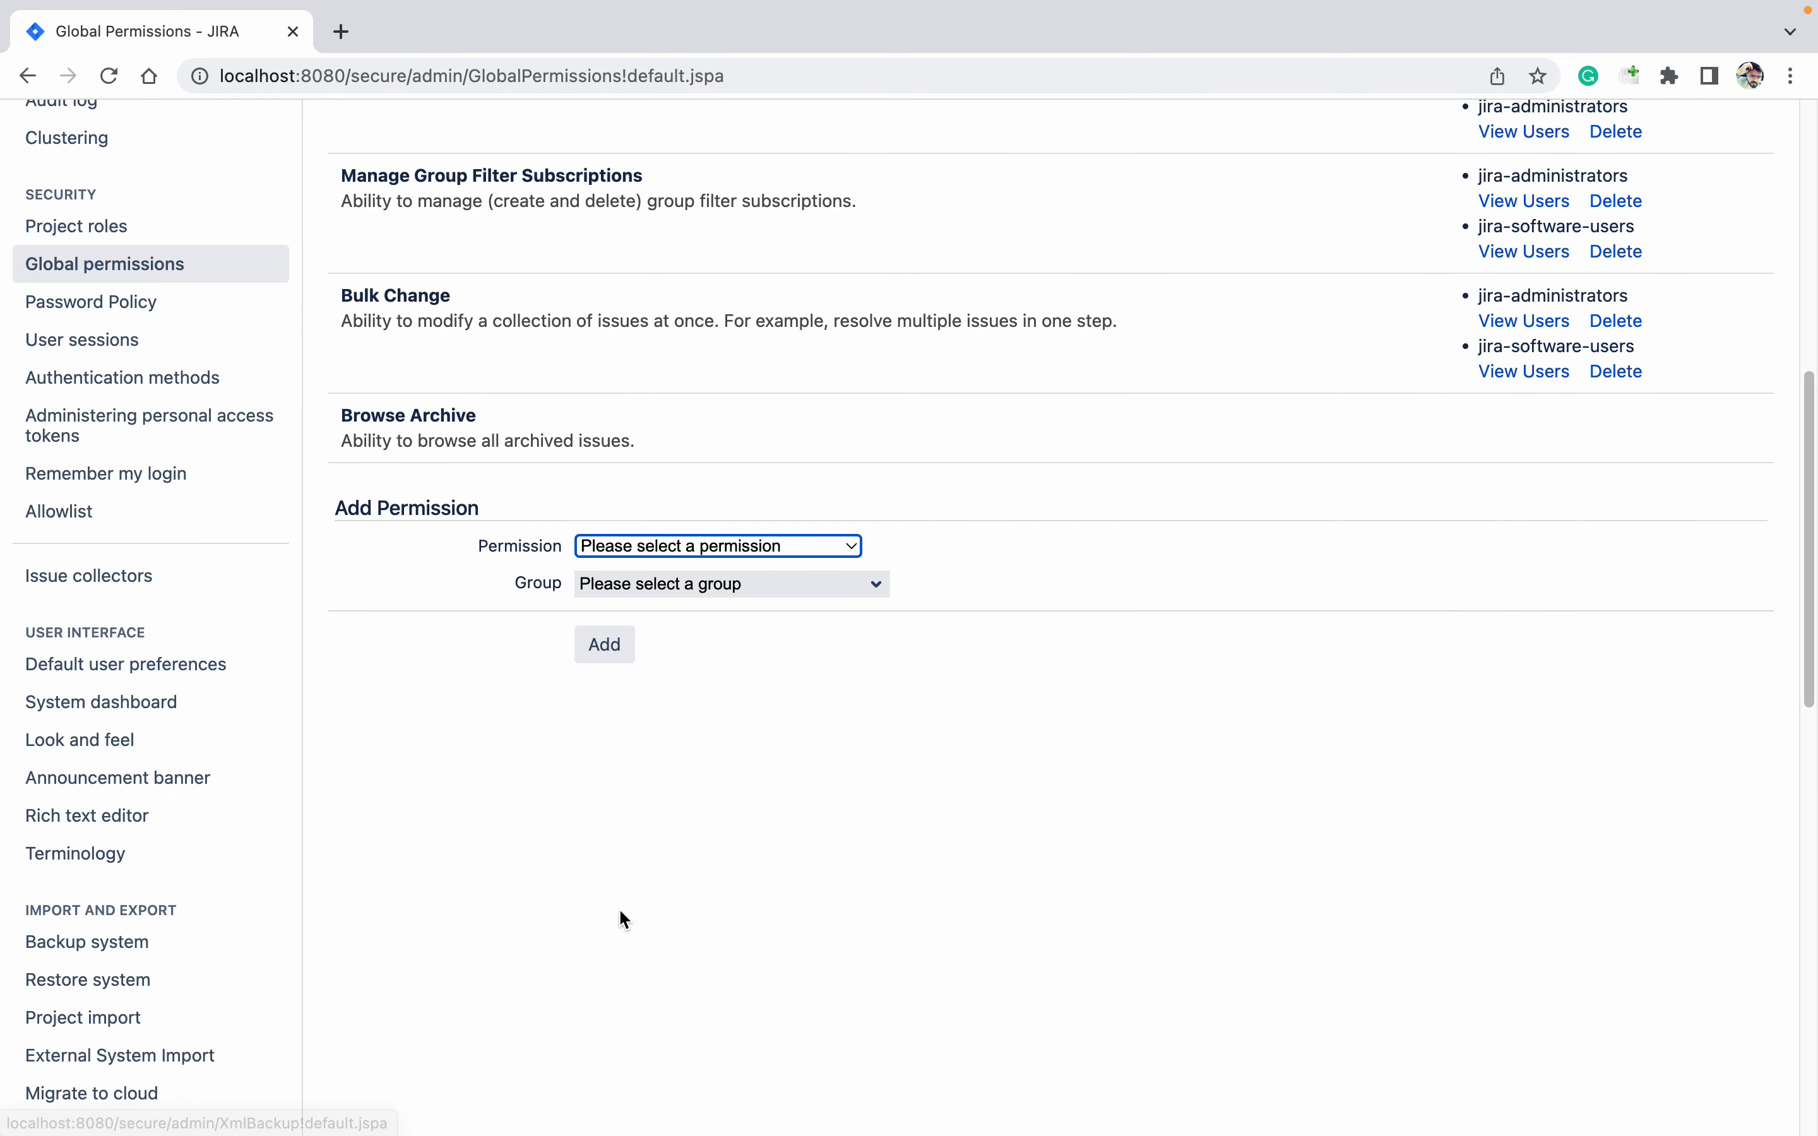
Review the global permissions with their assigned groups, and check which permissions can be added.
scroll(619, 908, up, 10)
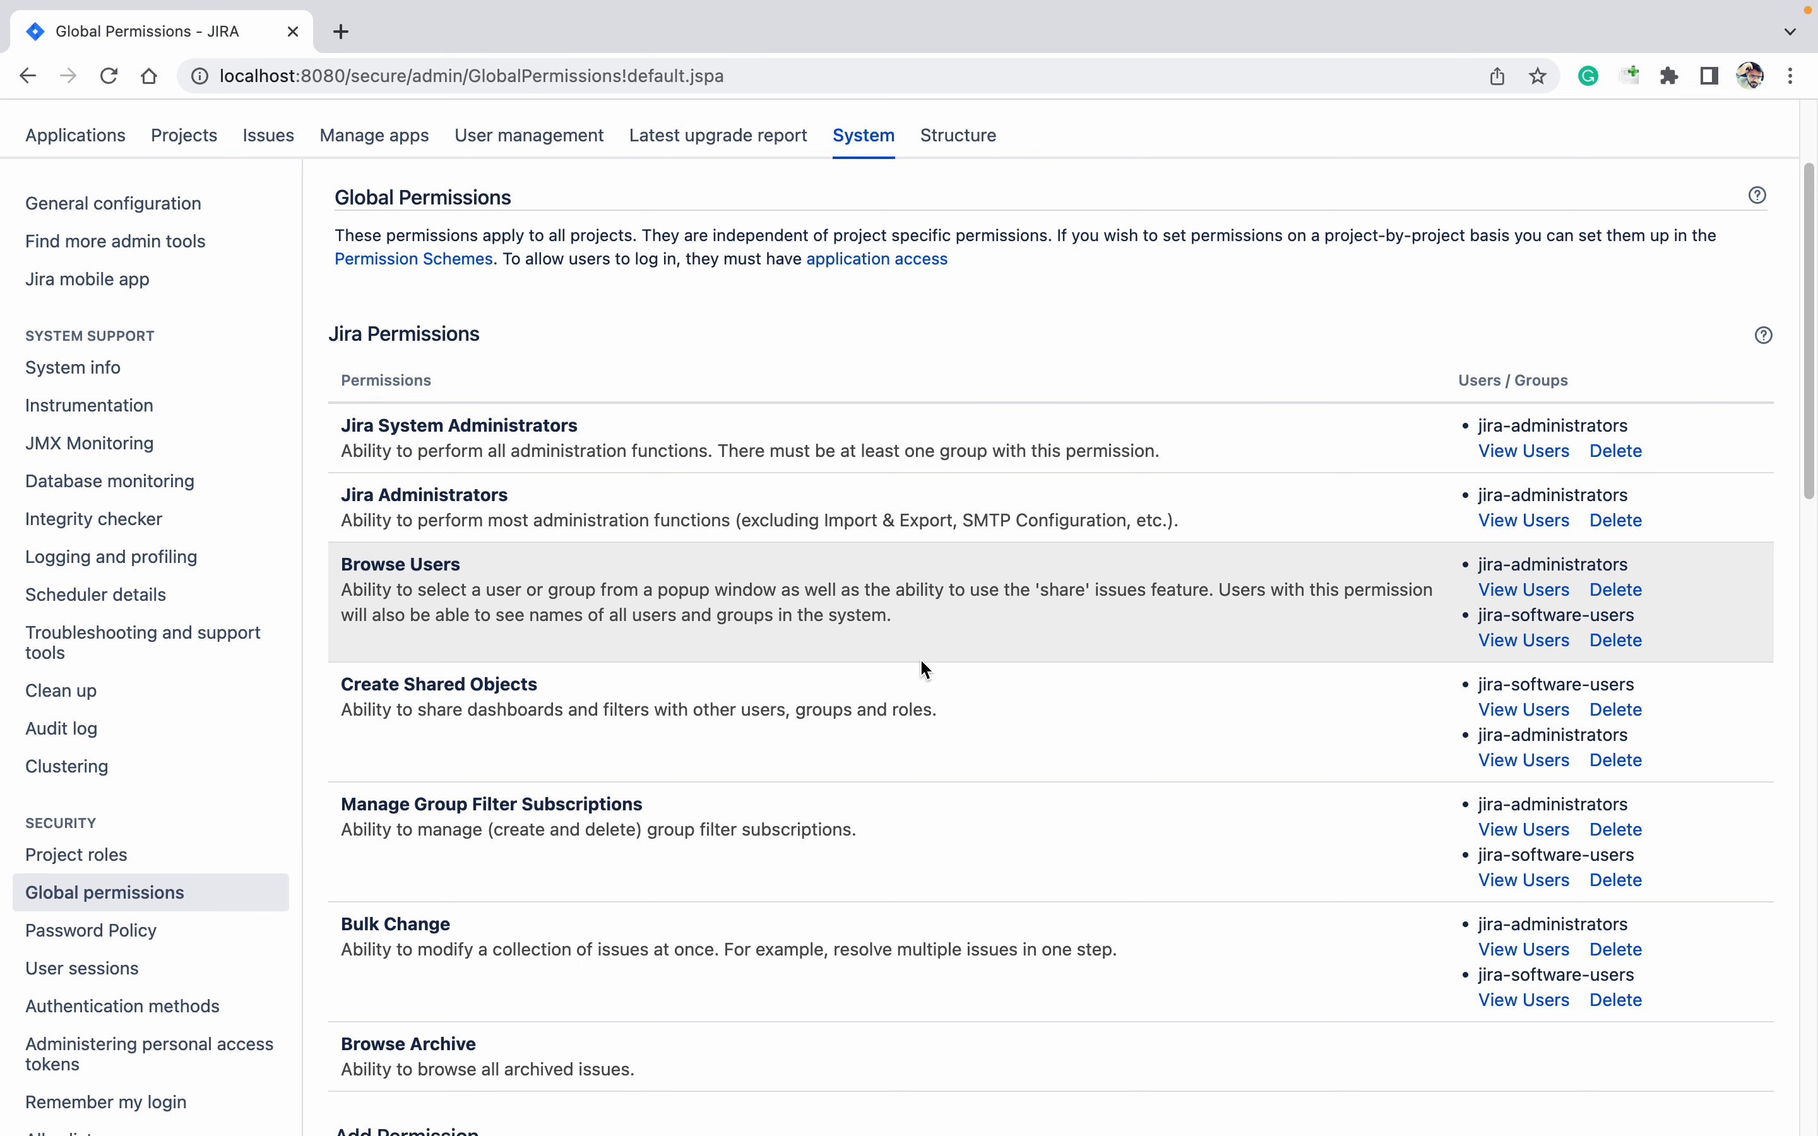
scroll(921, 661, down, 5)
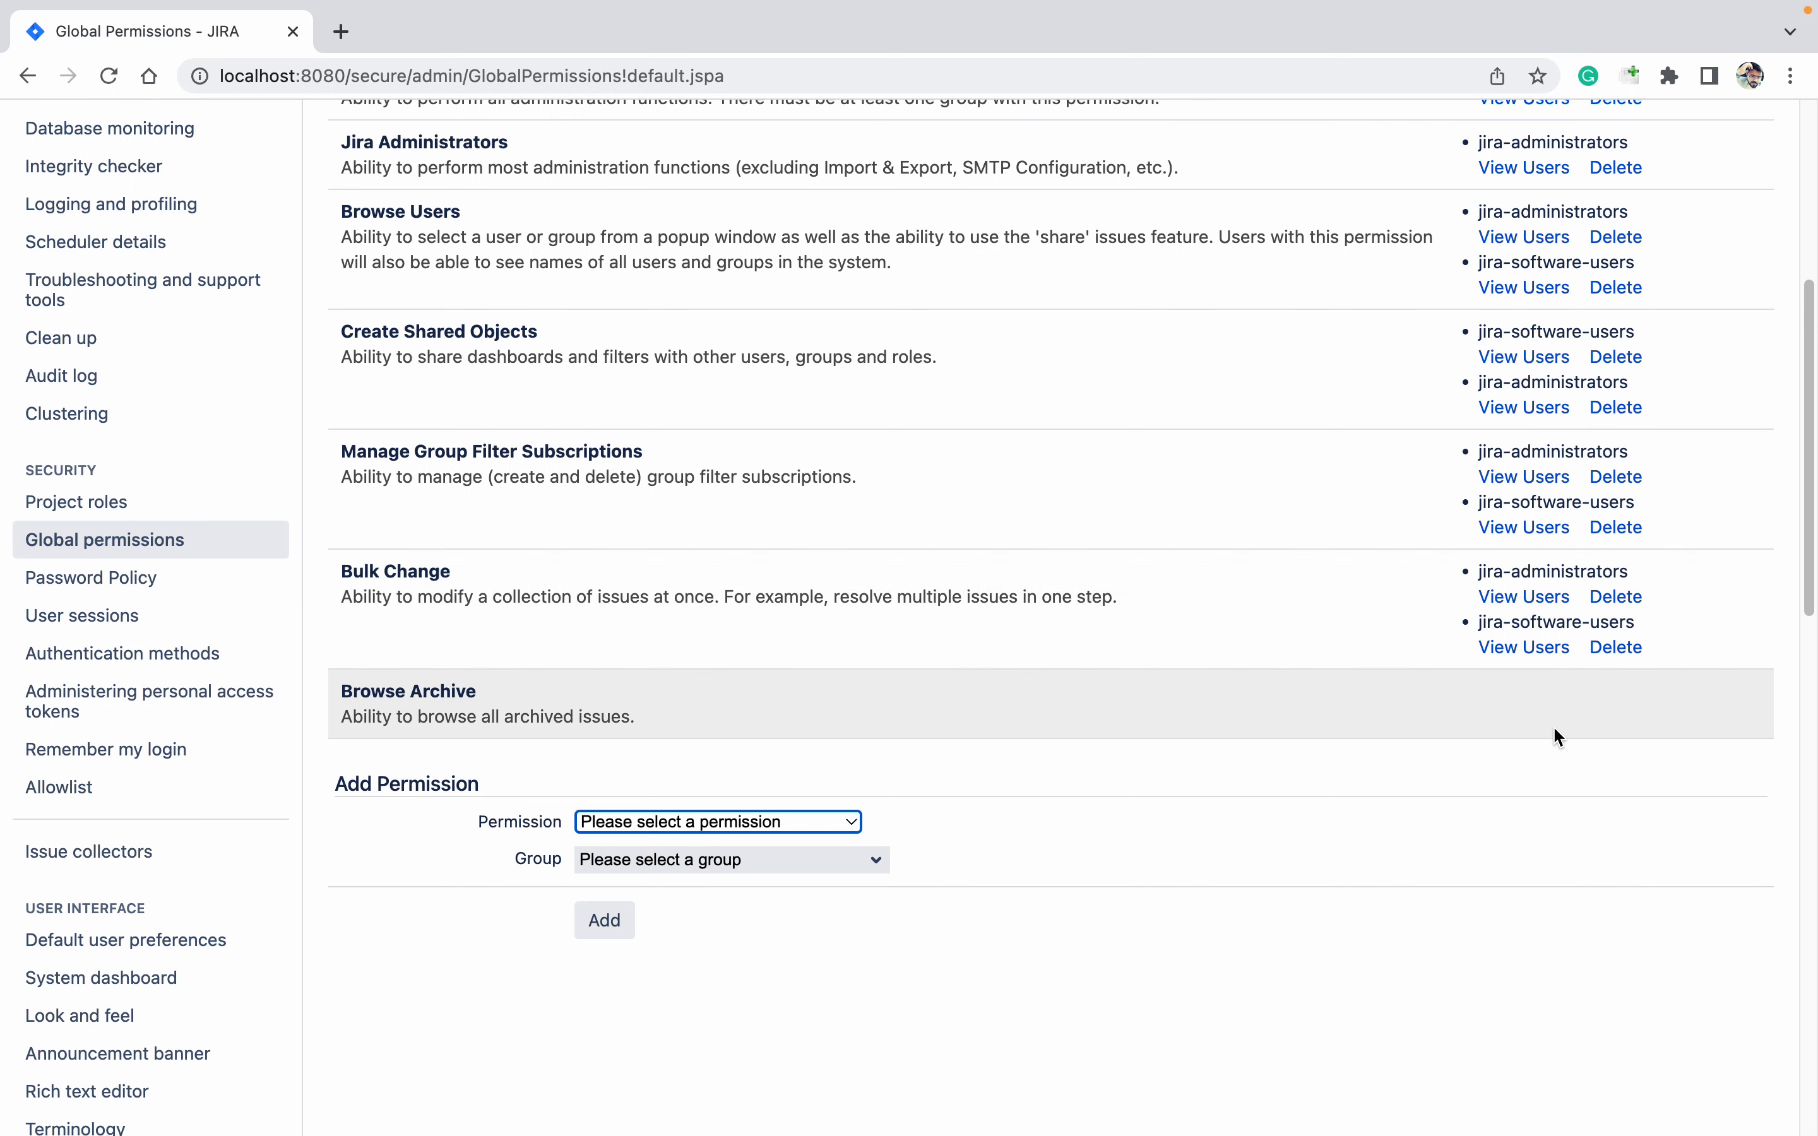
click(657, 825)
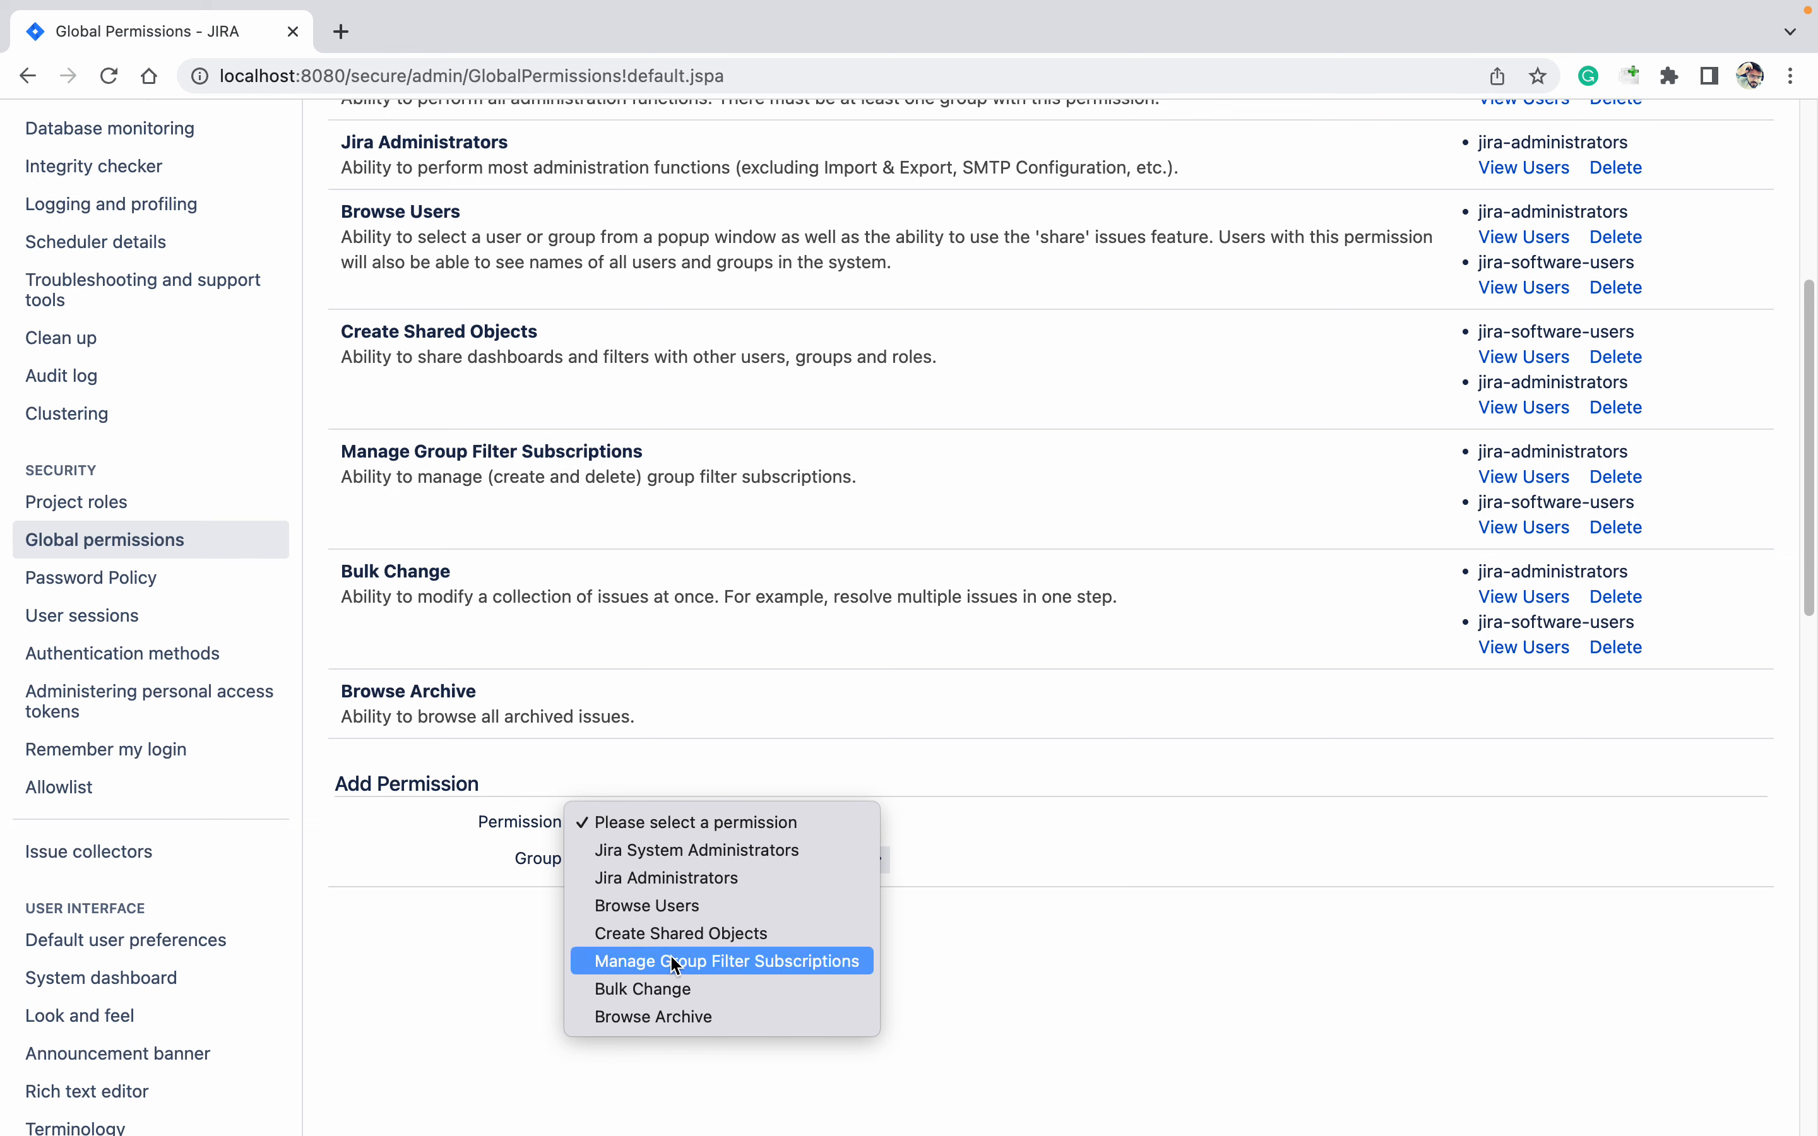
click(1085, 942)
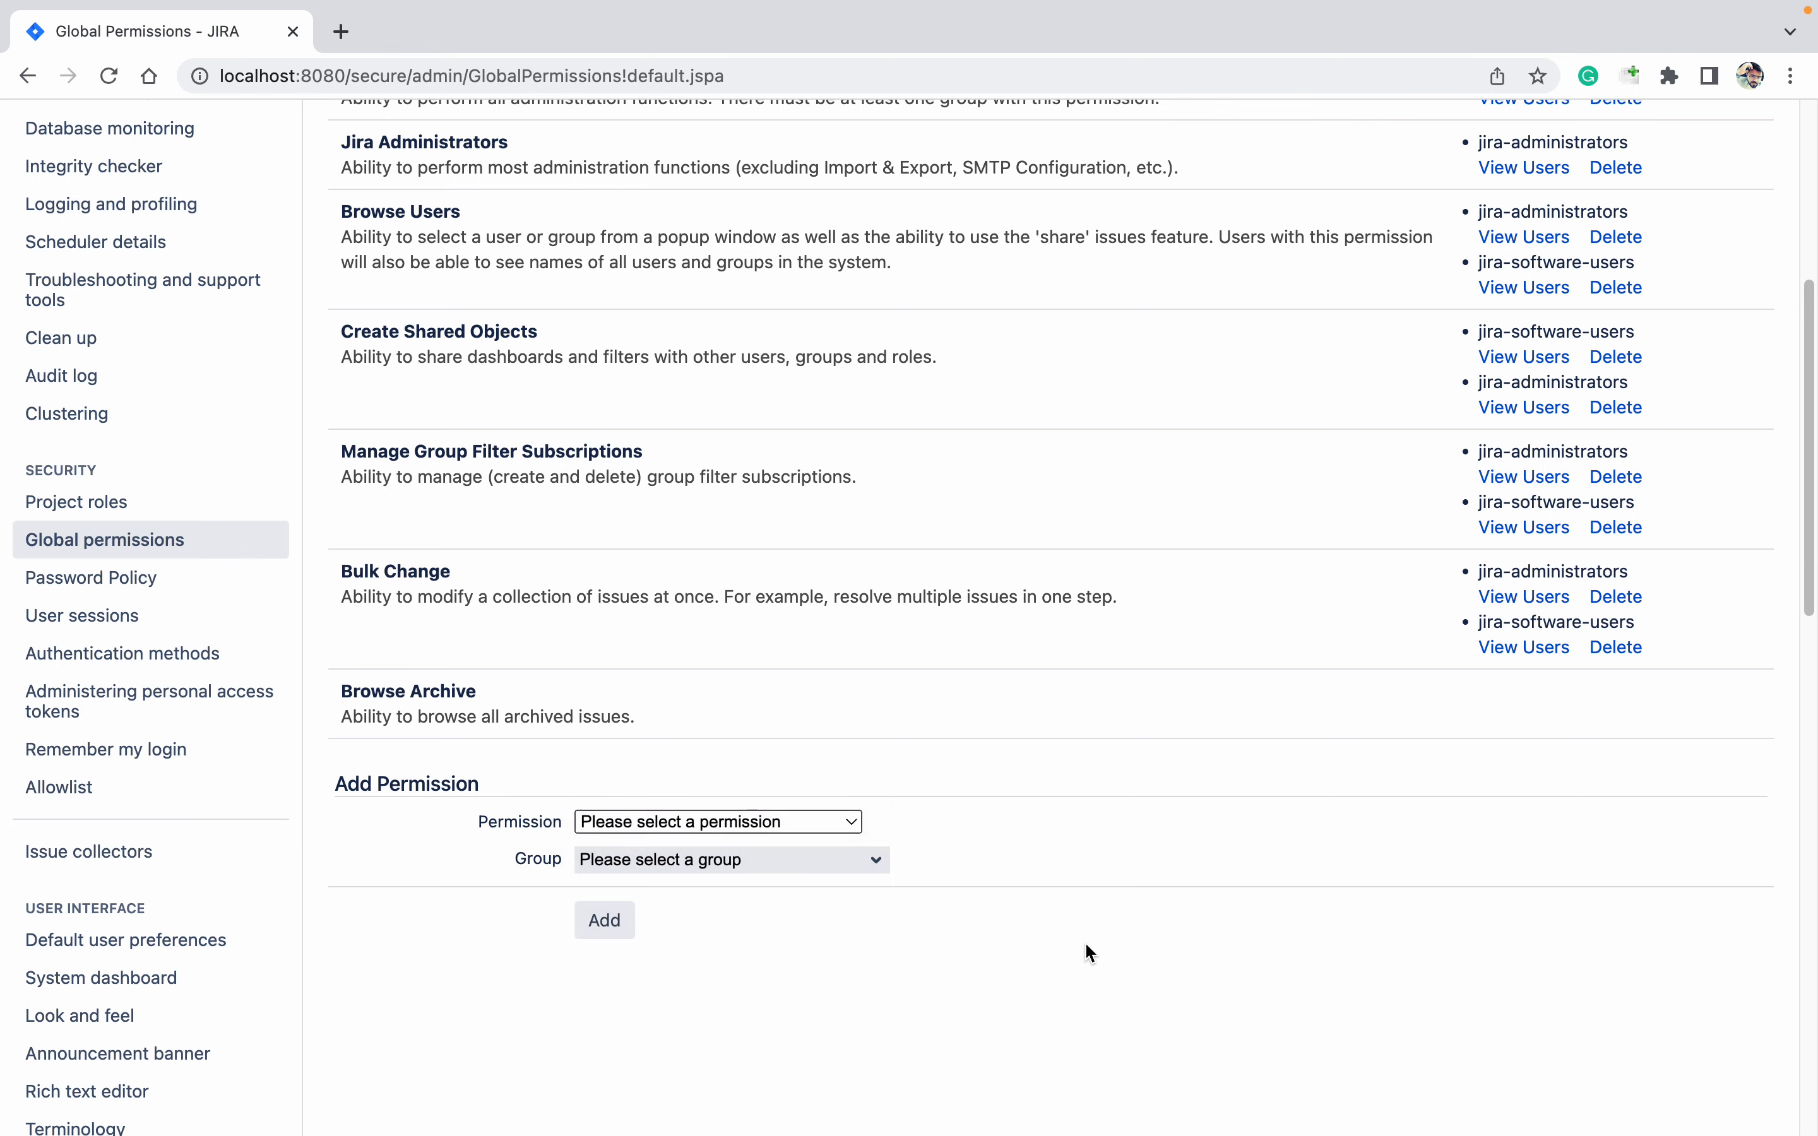
scroll(1308, 359, down, 10)
scroll(1282, 359, up, 10)
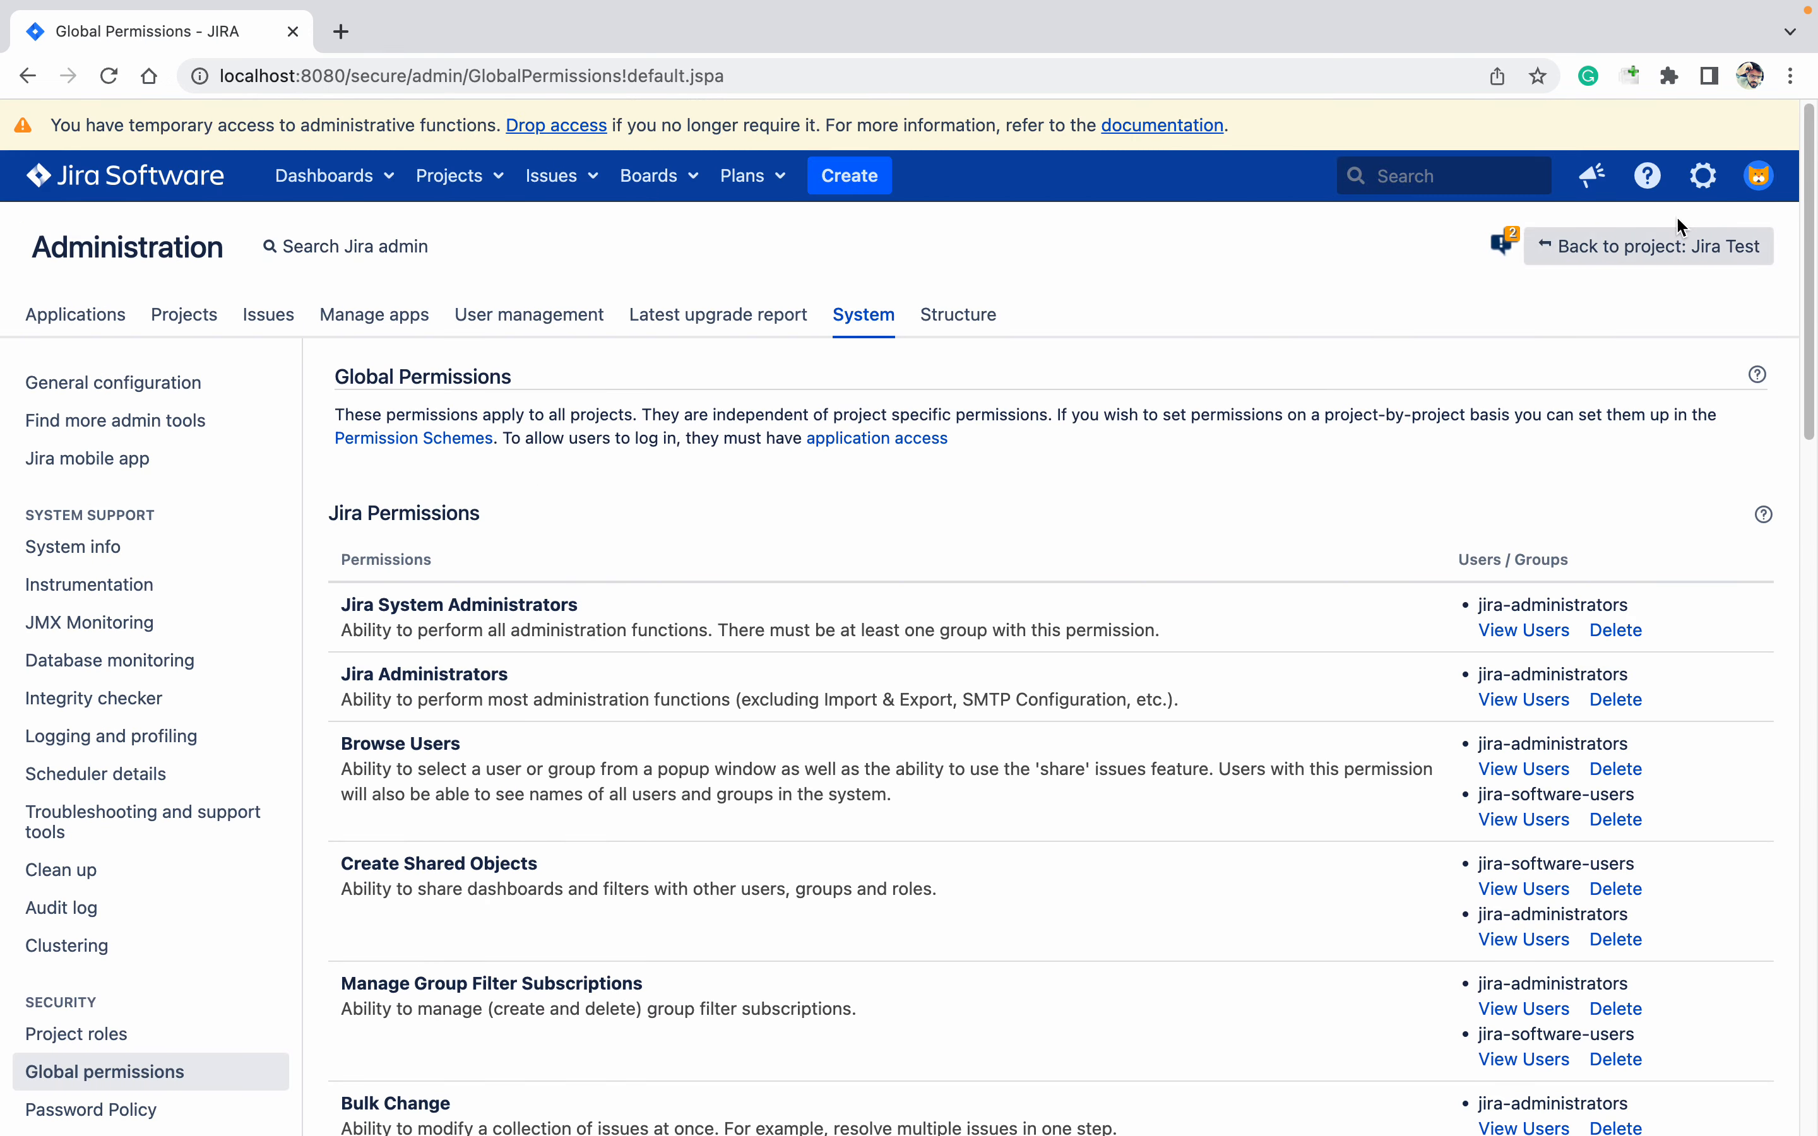
Open user management in a second browser tab and filter the users by "jira".
click(1713, 188)
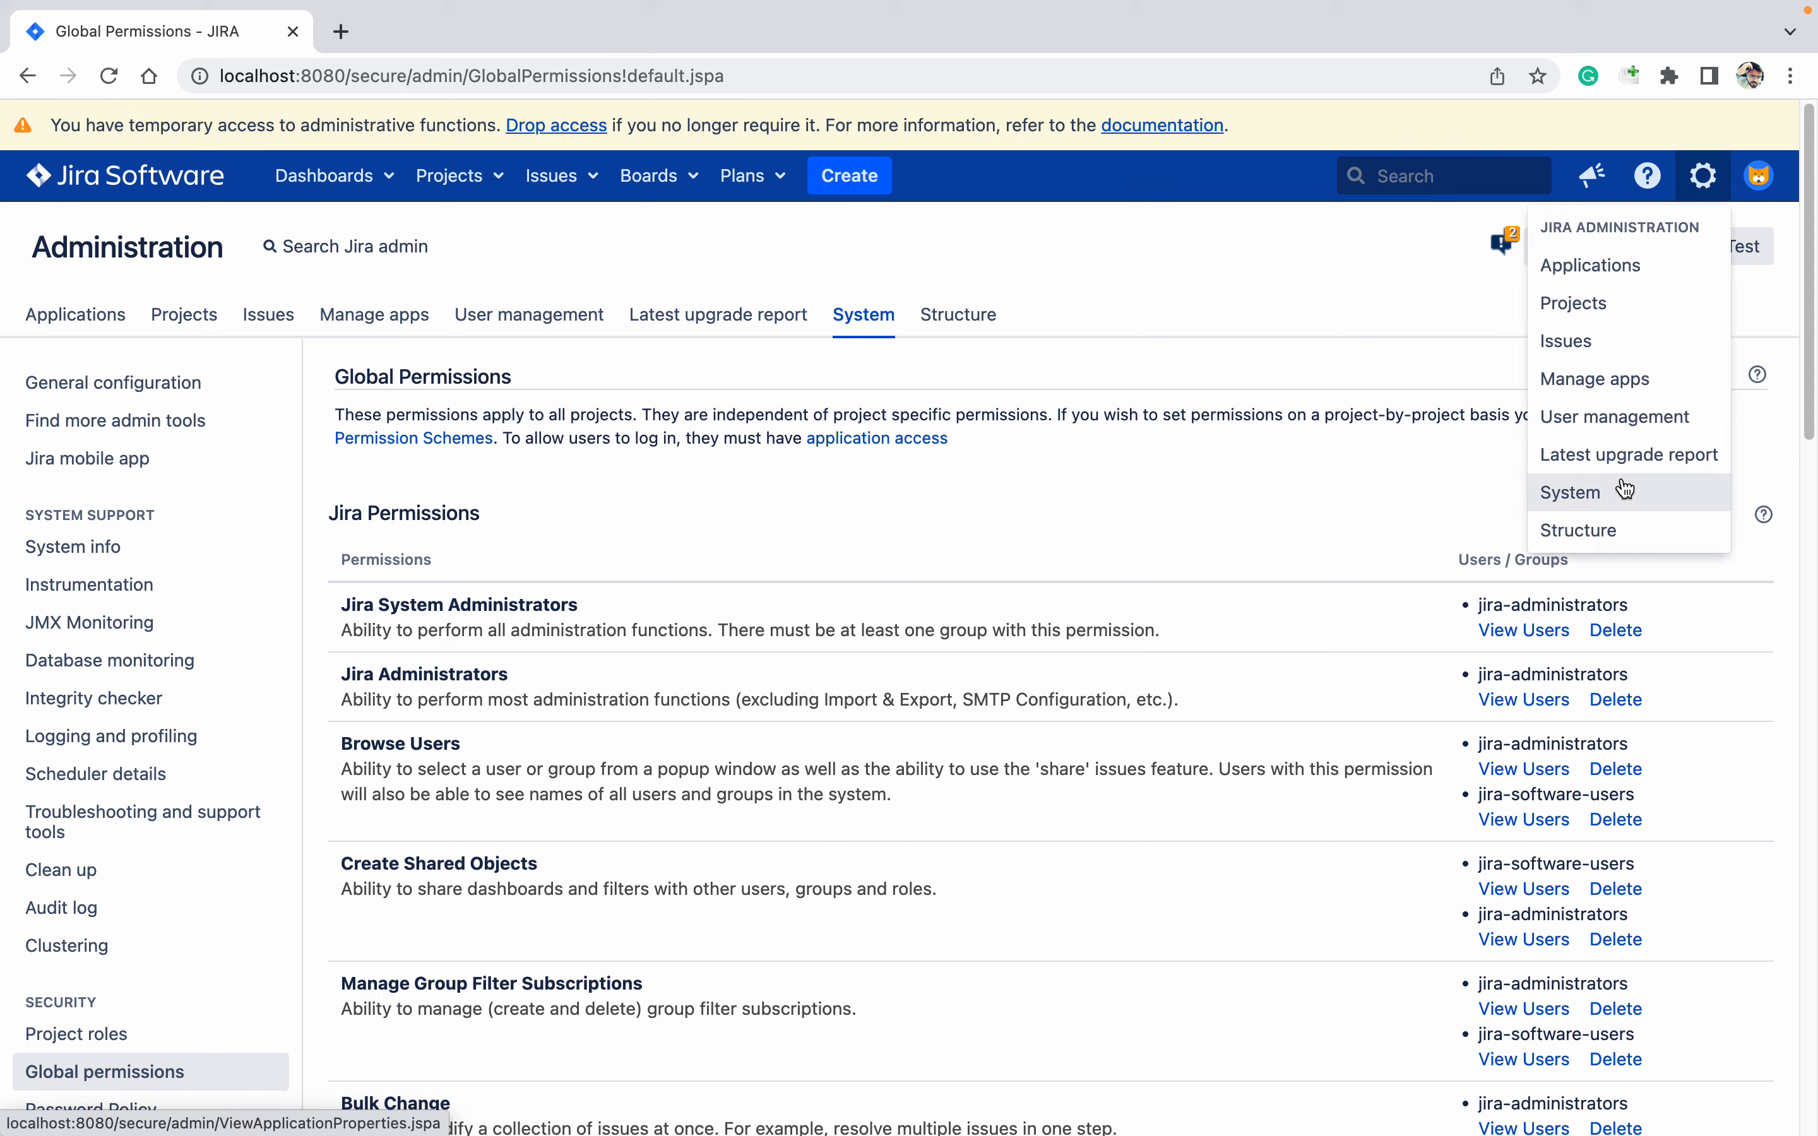
right_click(1642, 422)
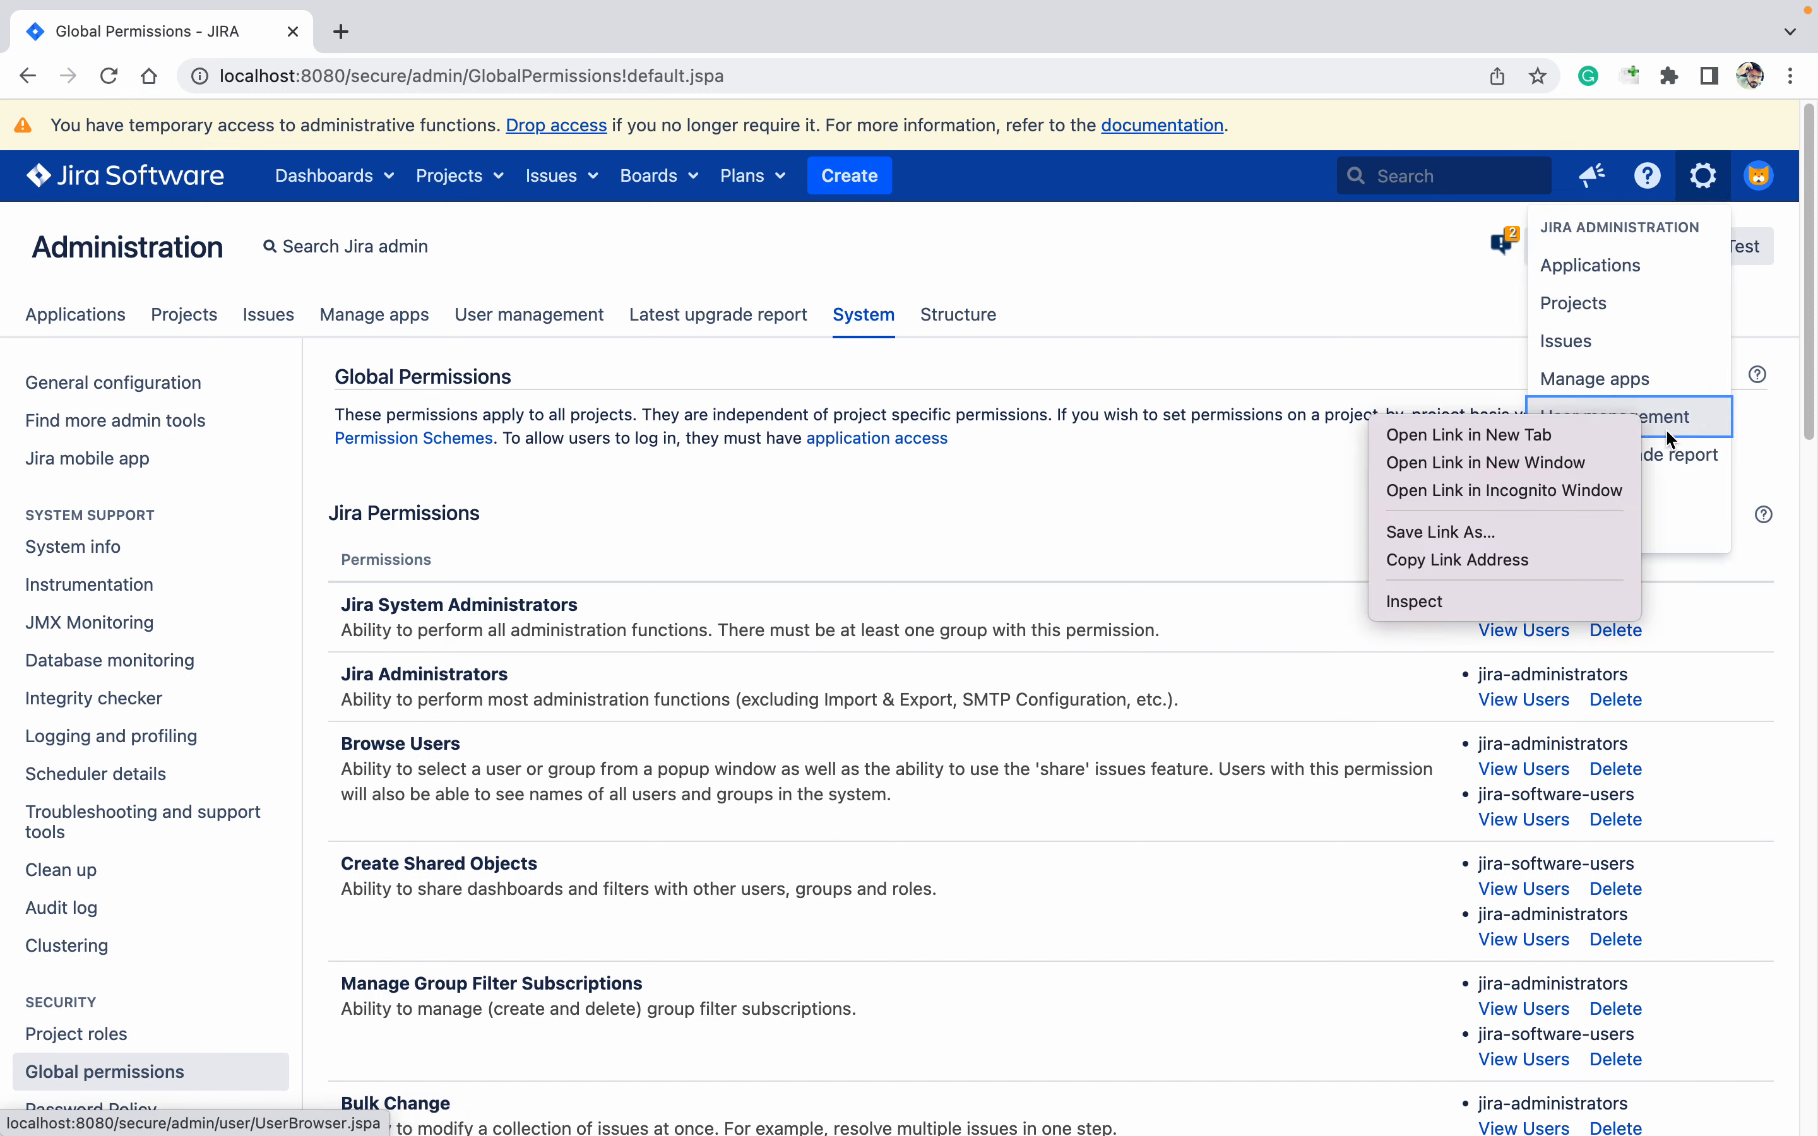
click(1671, 422)
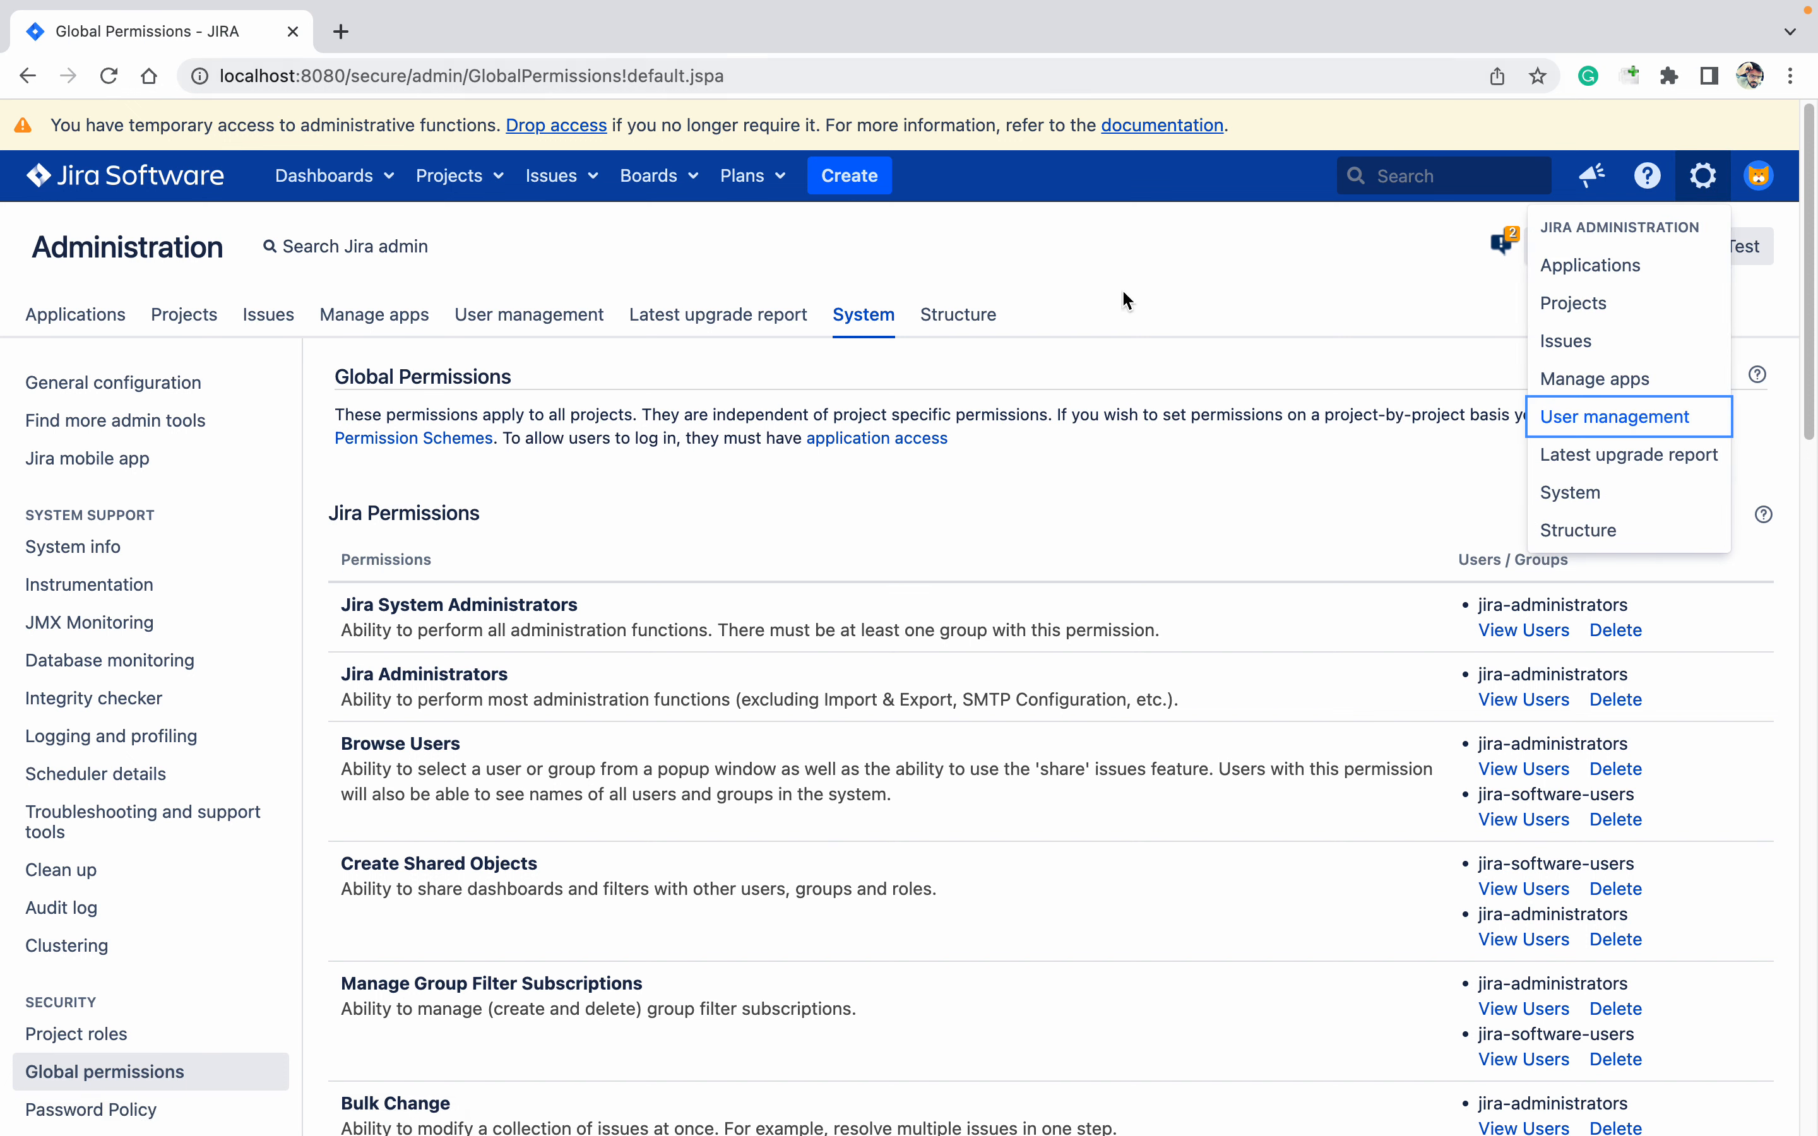
click(1715, 194)
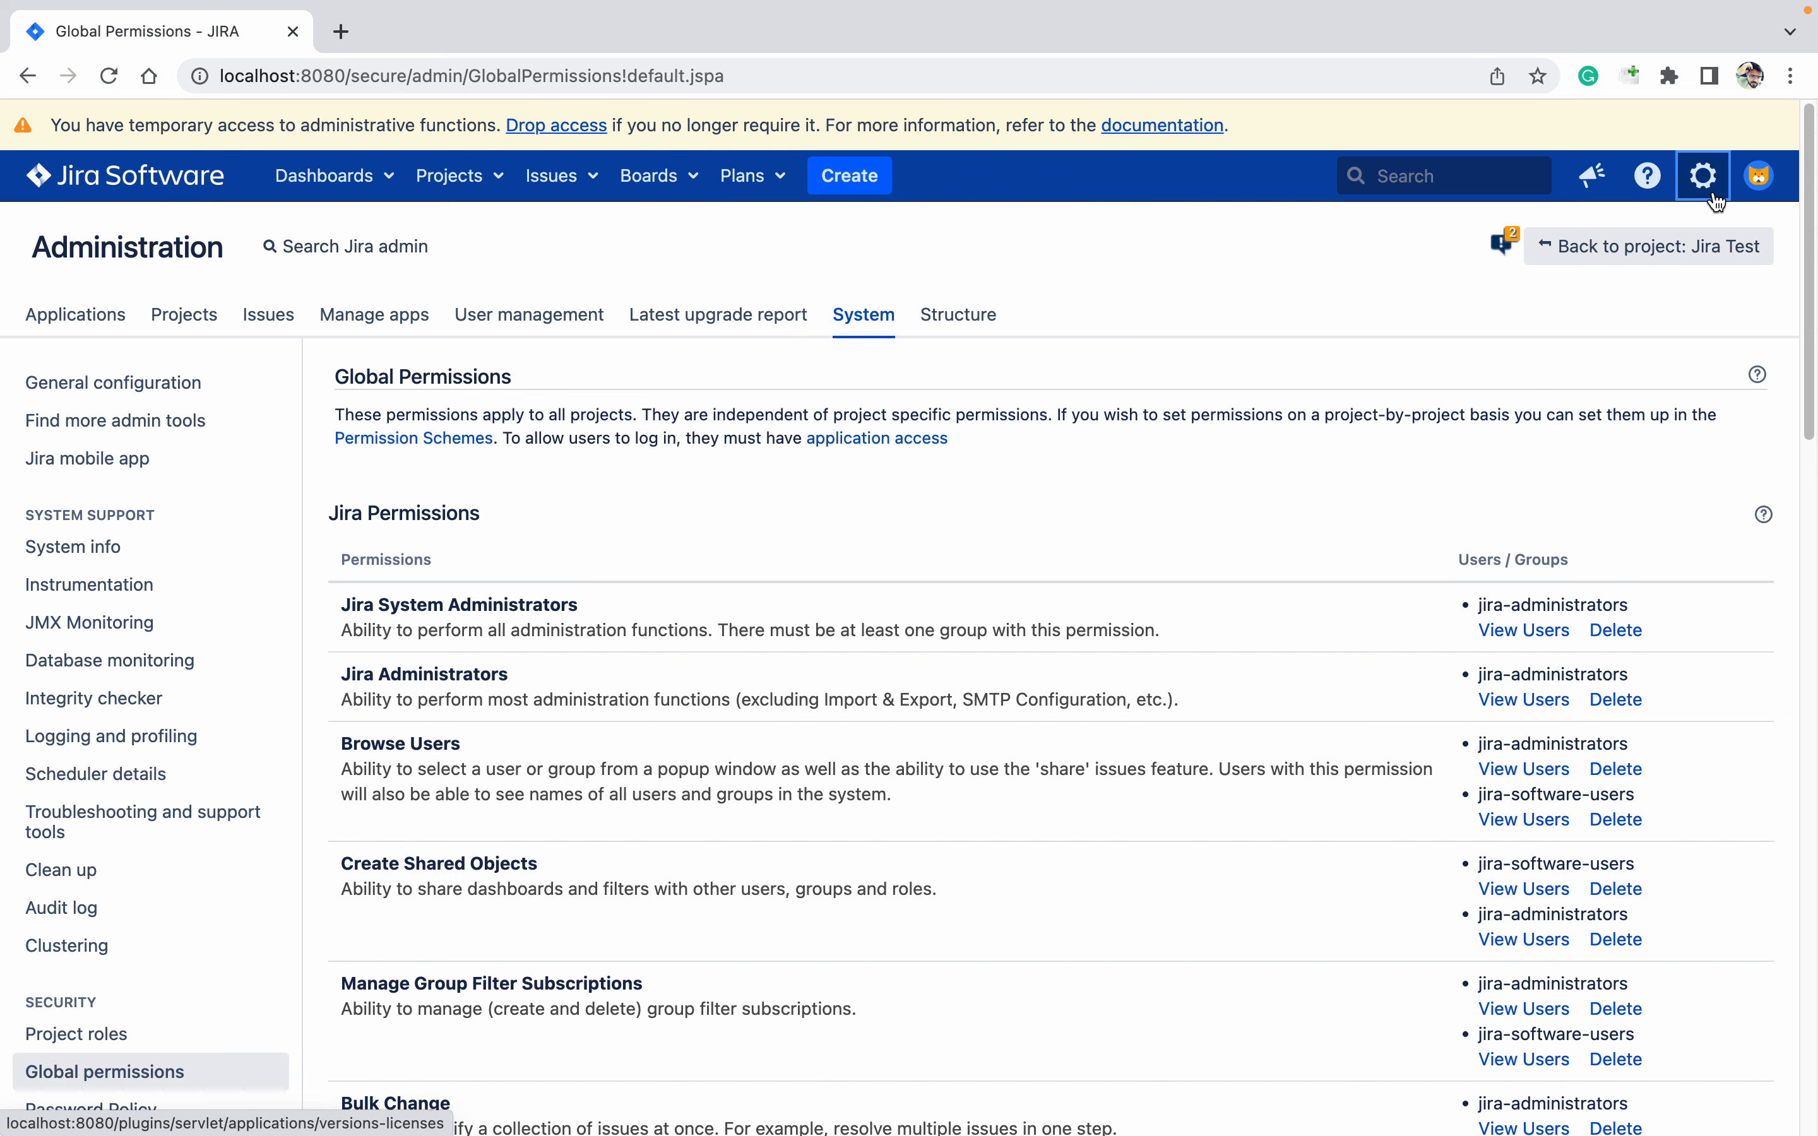
click(1713, 195)
super+click(1659, 426)
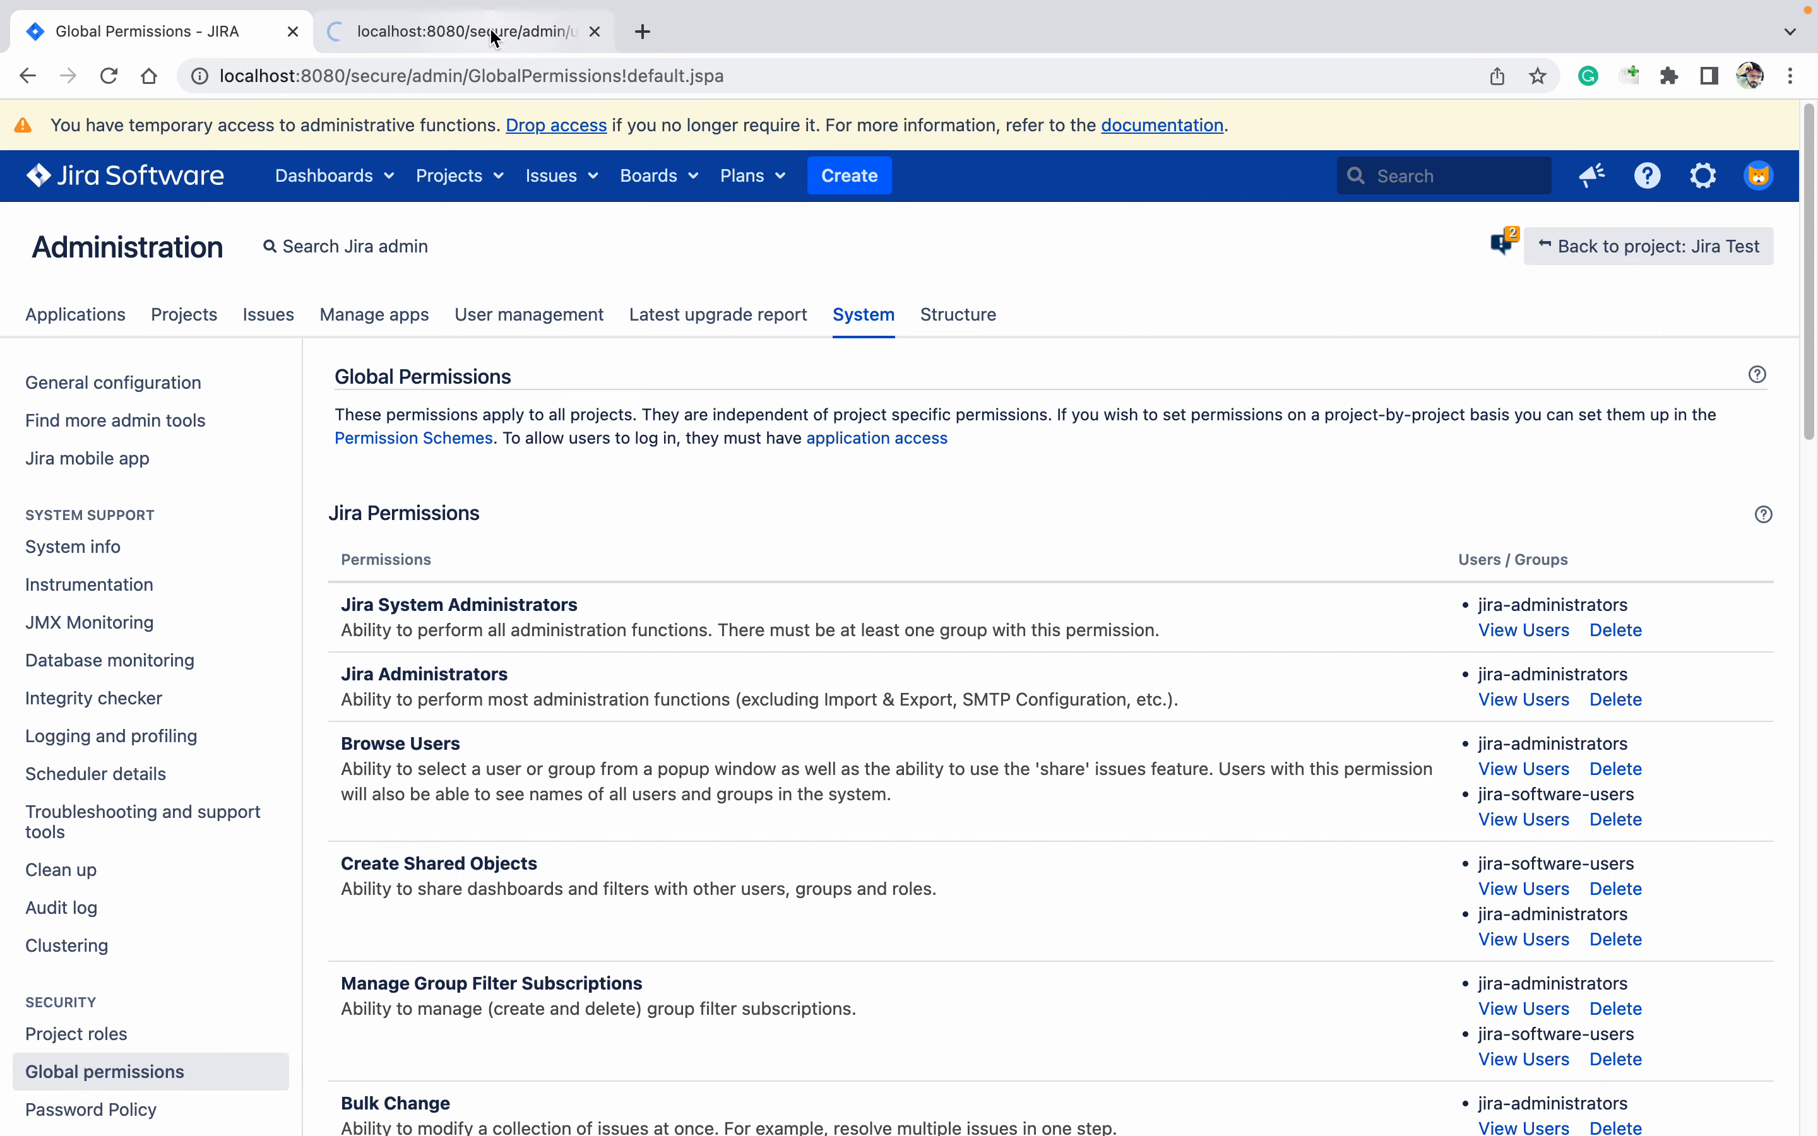
click(474, 31)
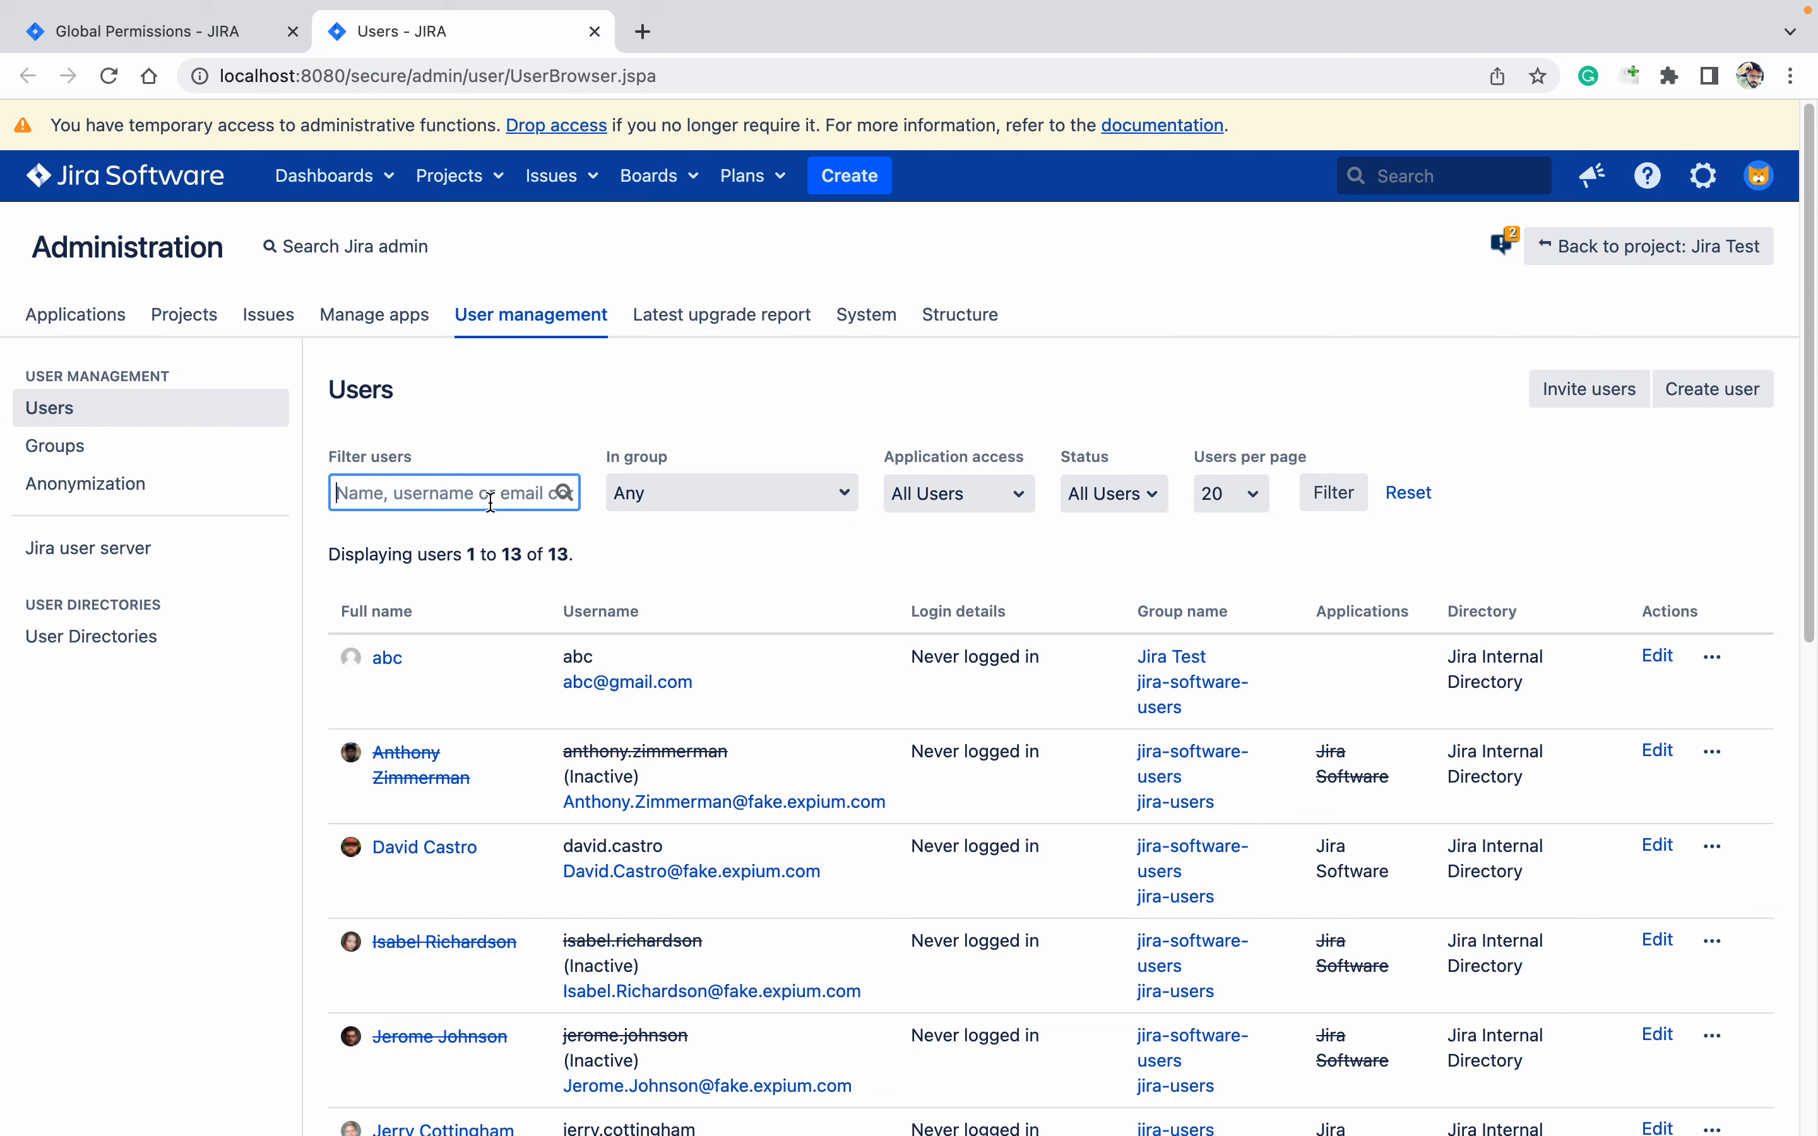
text(jira)
key(Return)
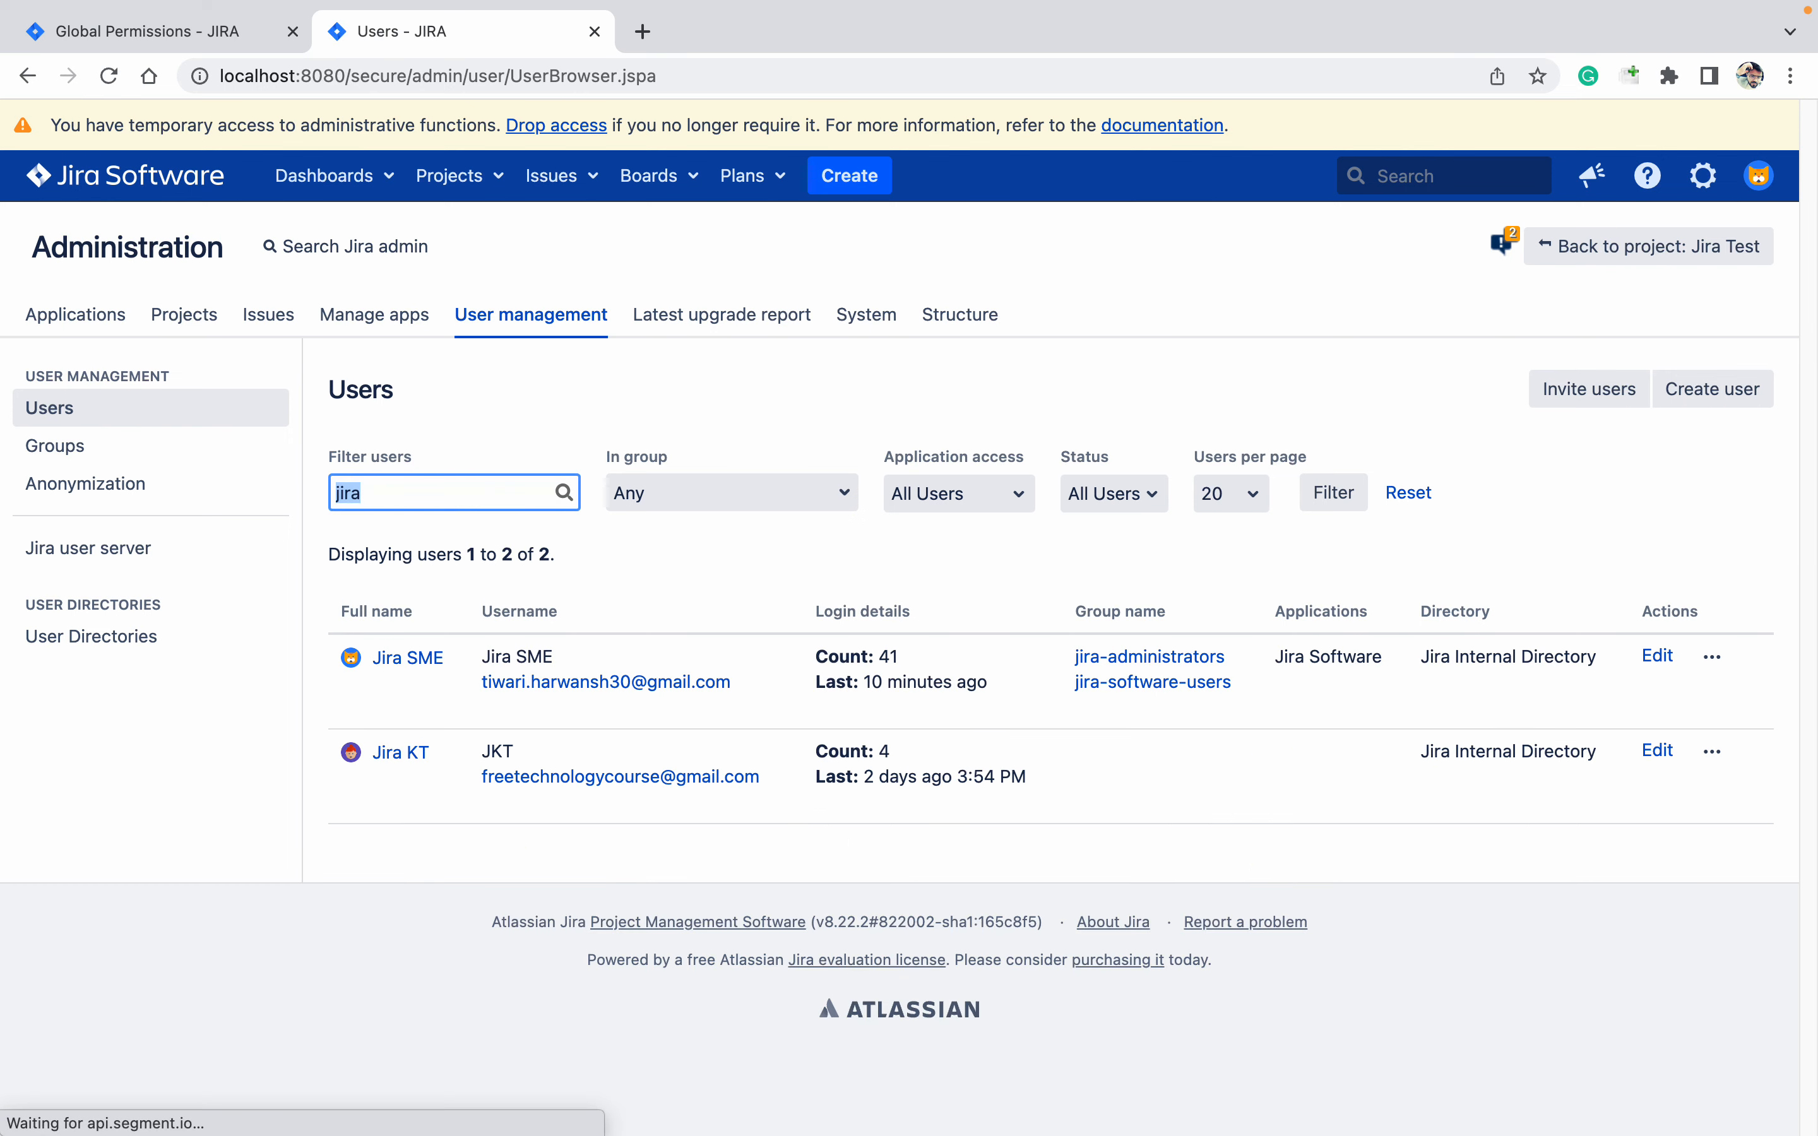
View the Jira SME user's account details and group memberships, and return to the filtered user list.
click(406, 669)
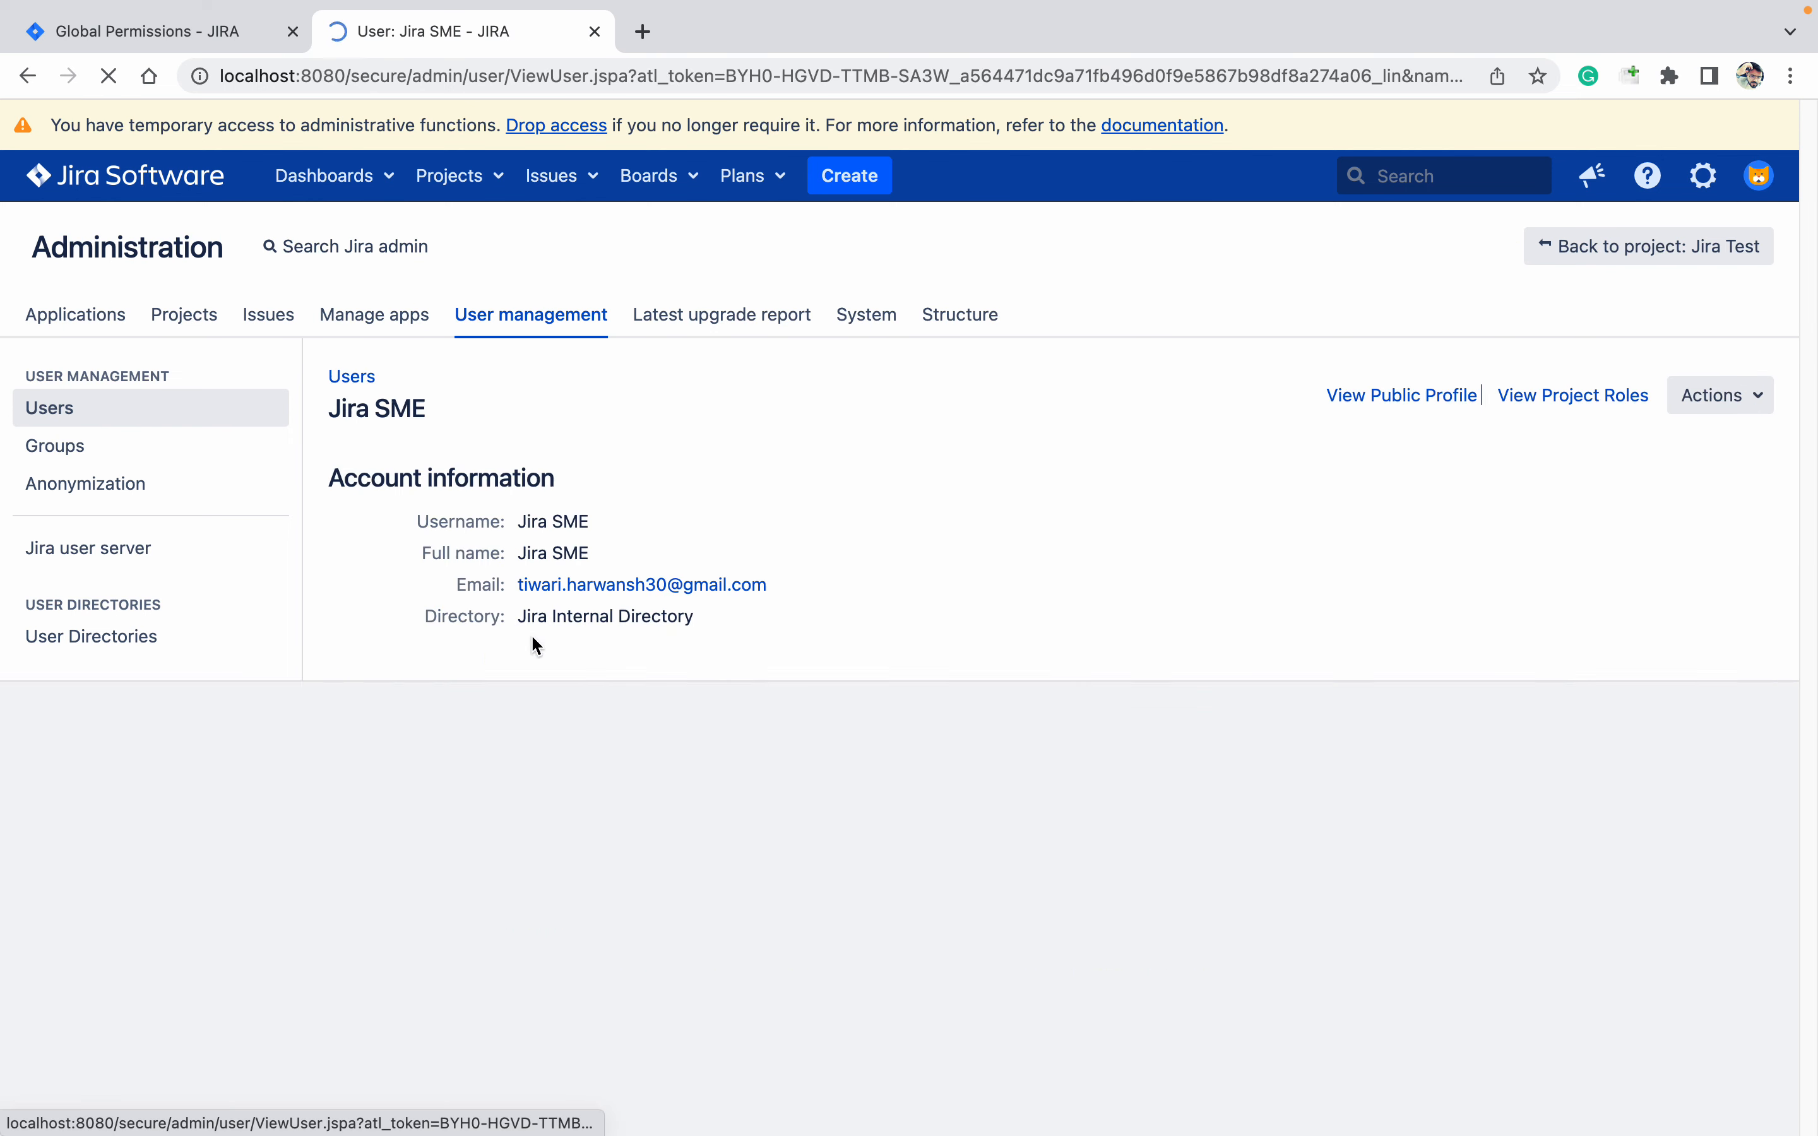
scroll(538, 631, down, 3)
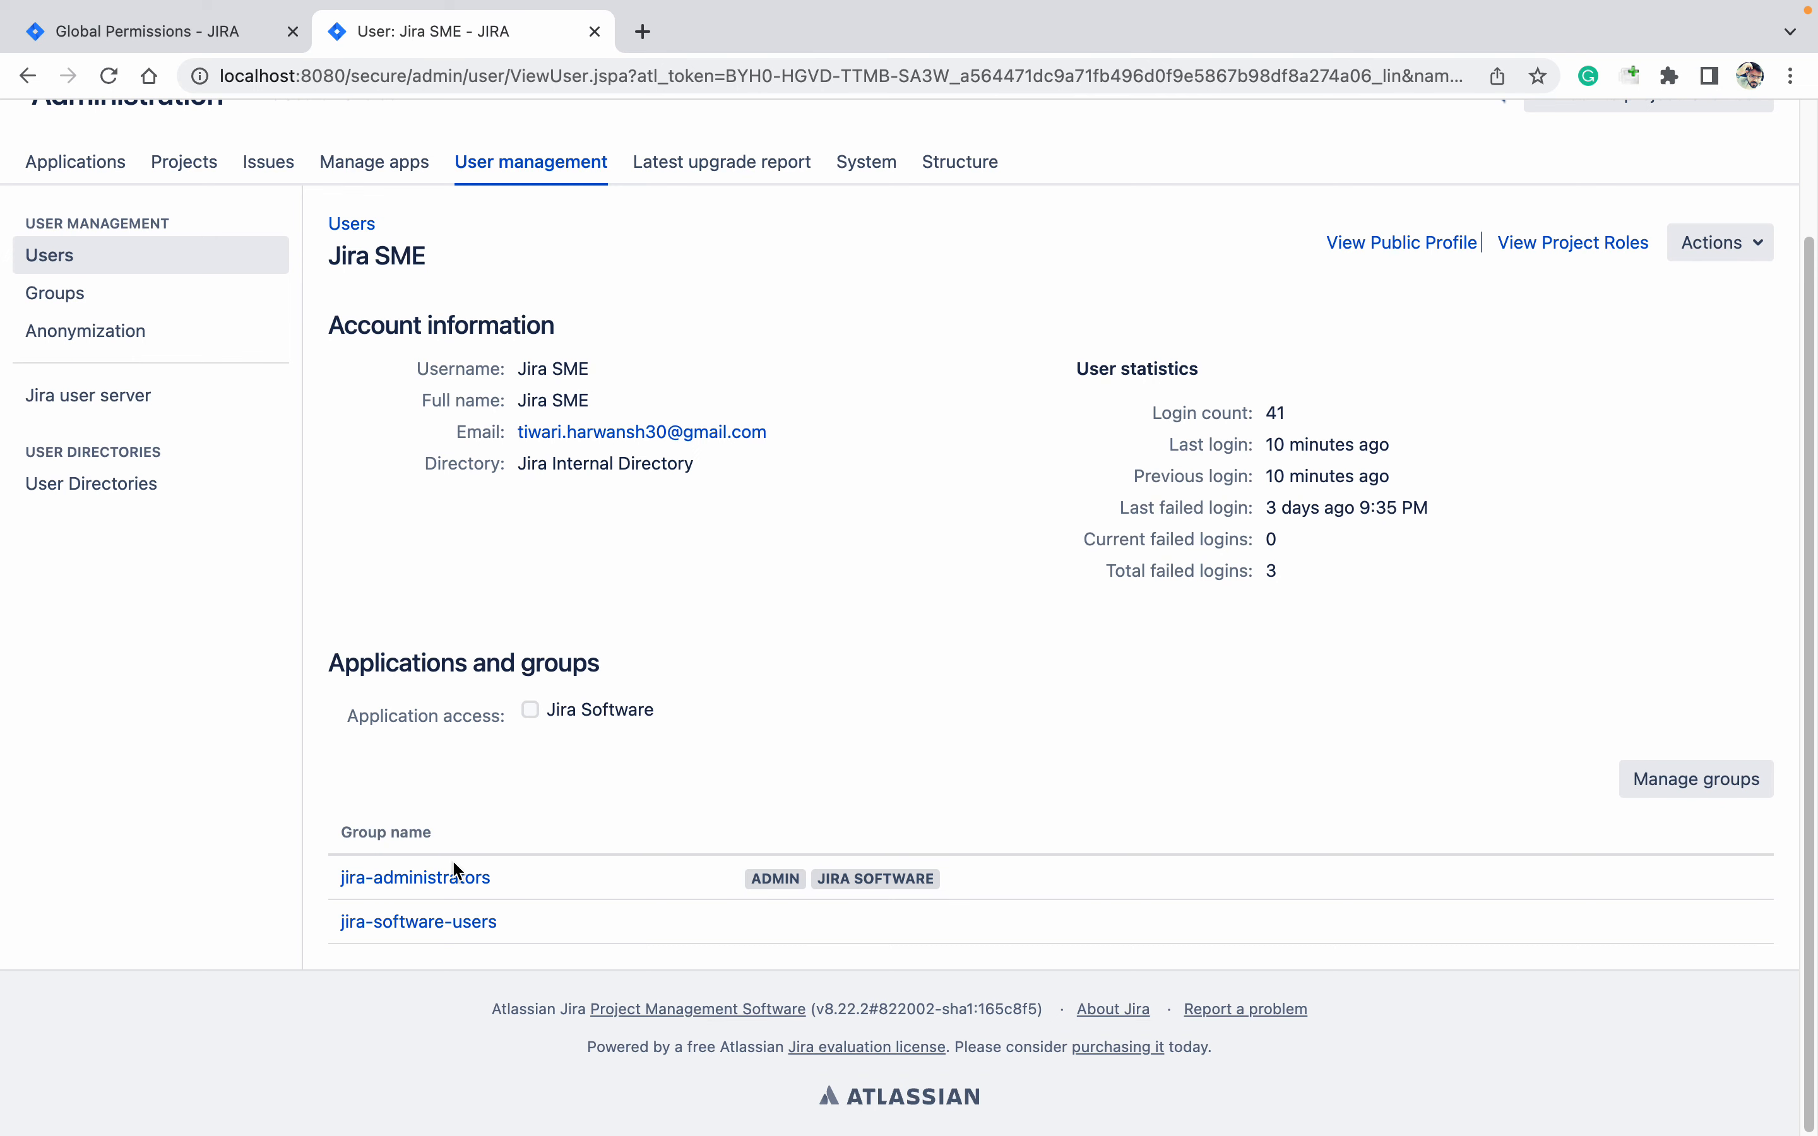
click(27, 75)
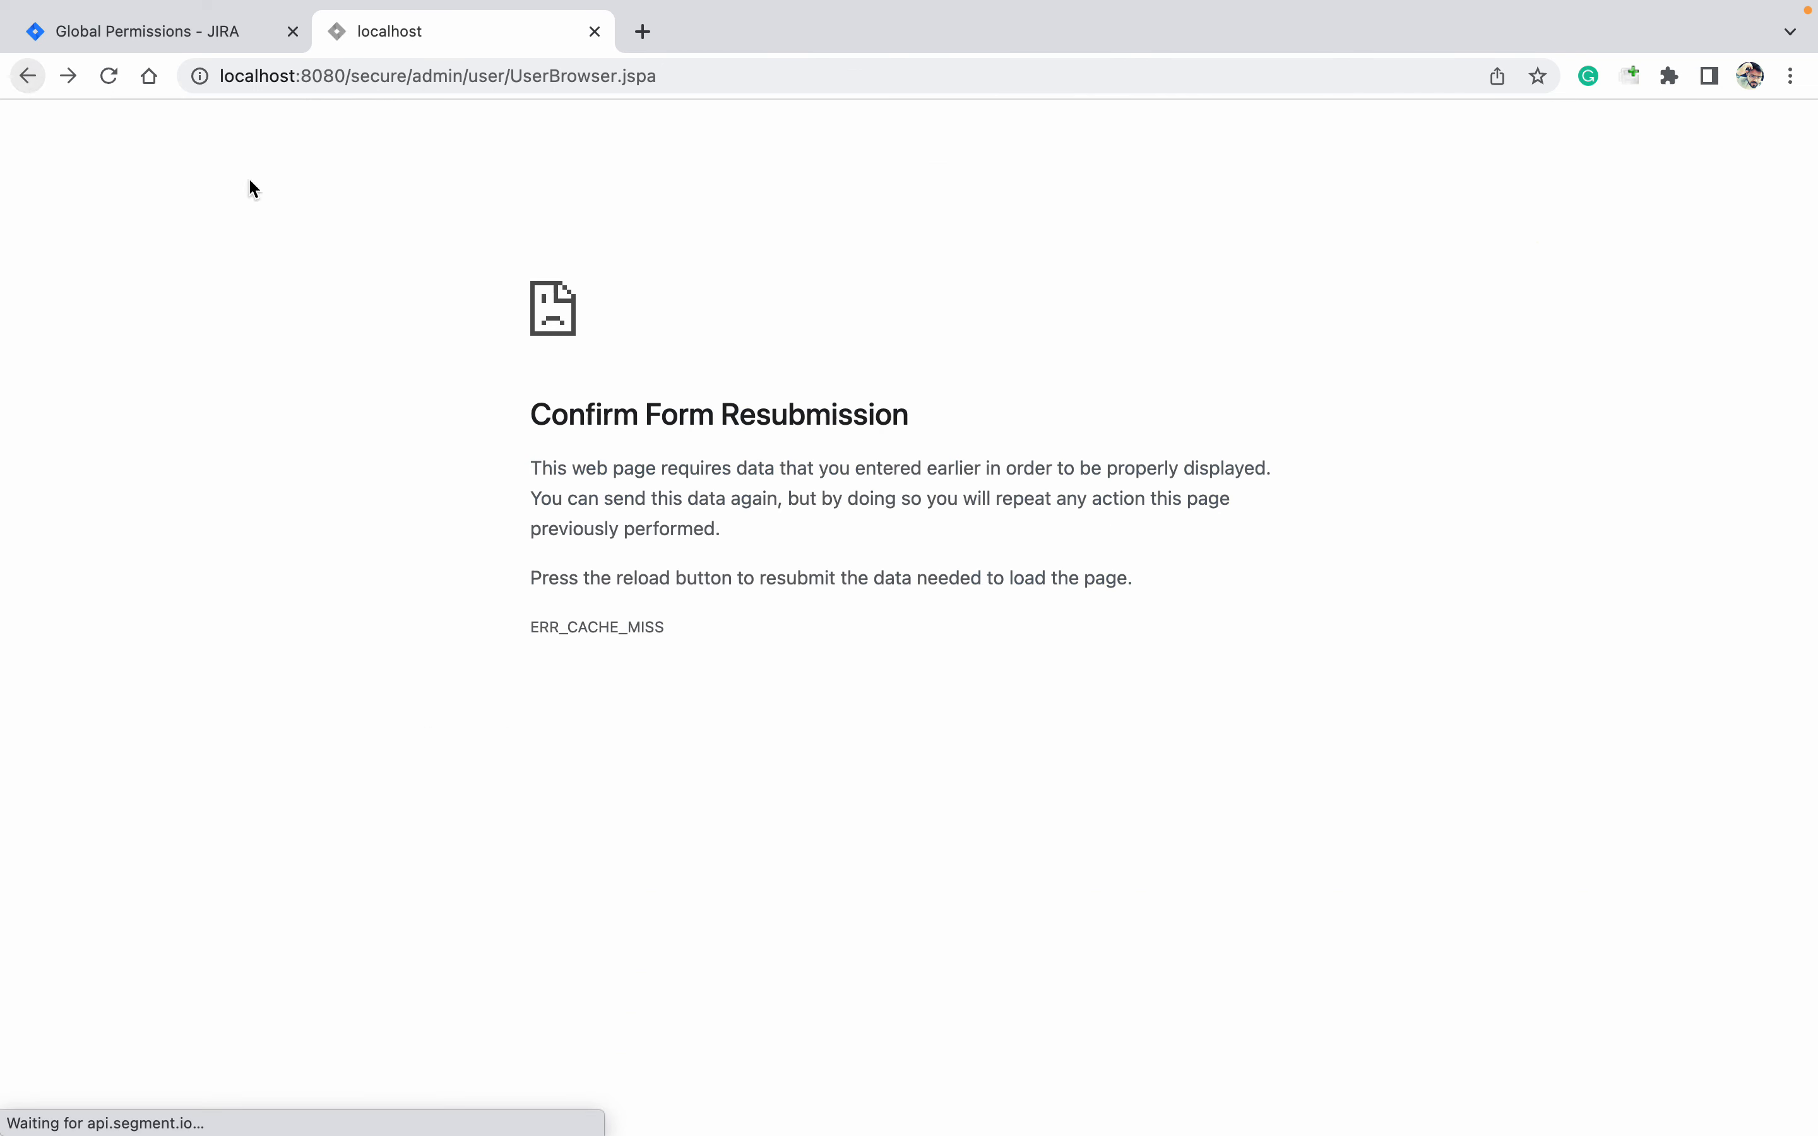
click(19, 79)
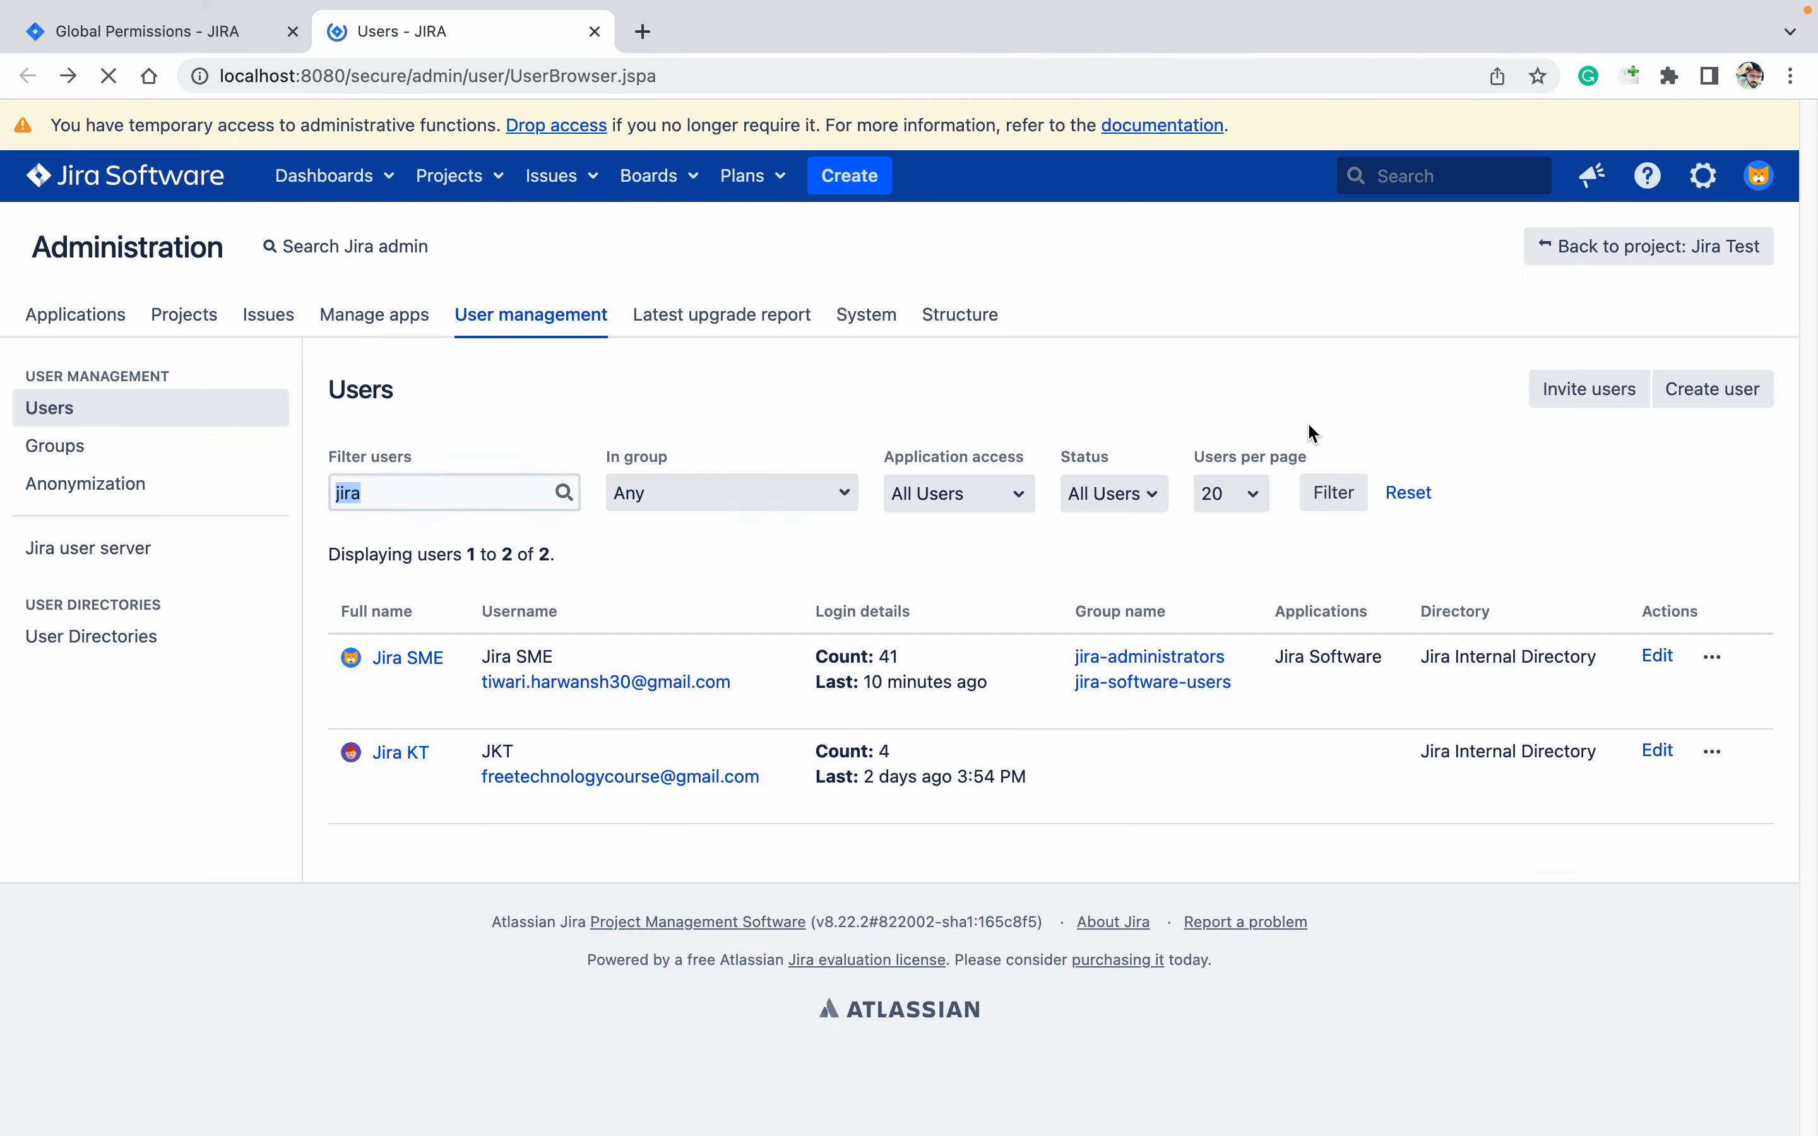
Add the Jira SME user to the jira-users group.
click(1659, 656)
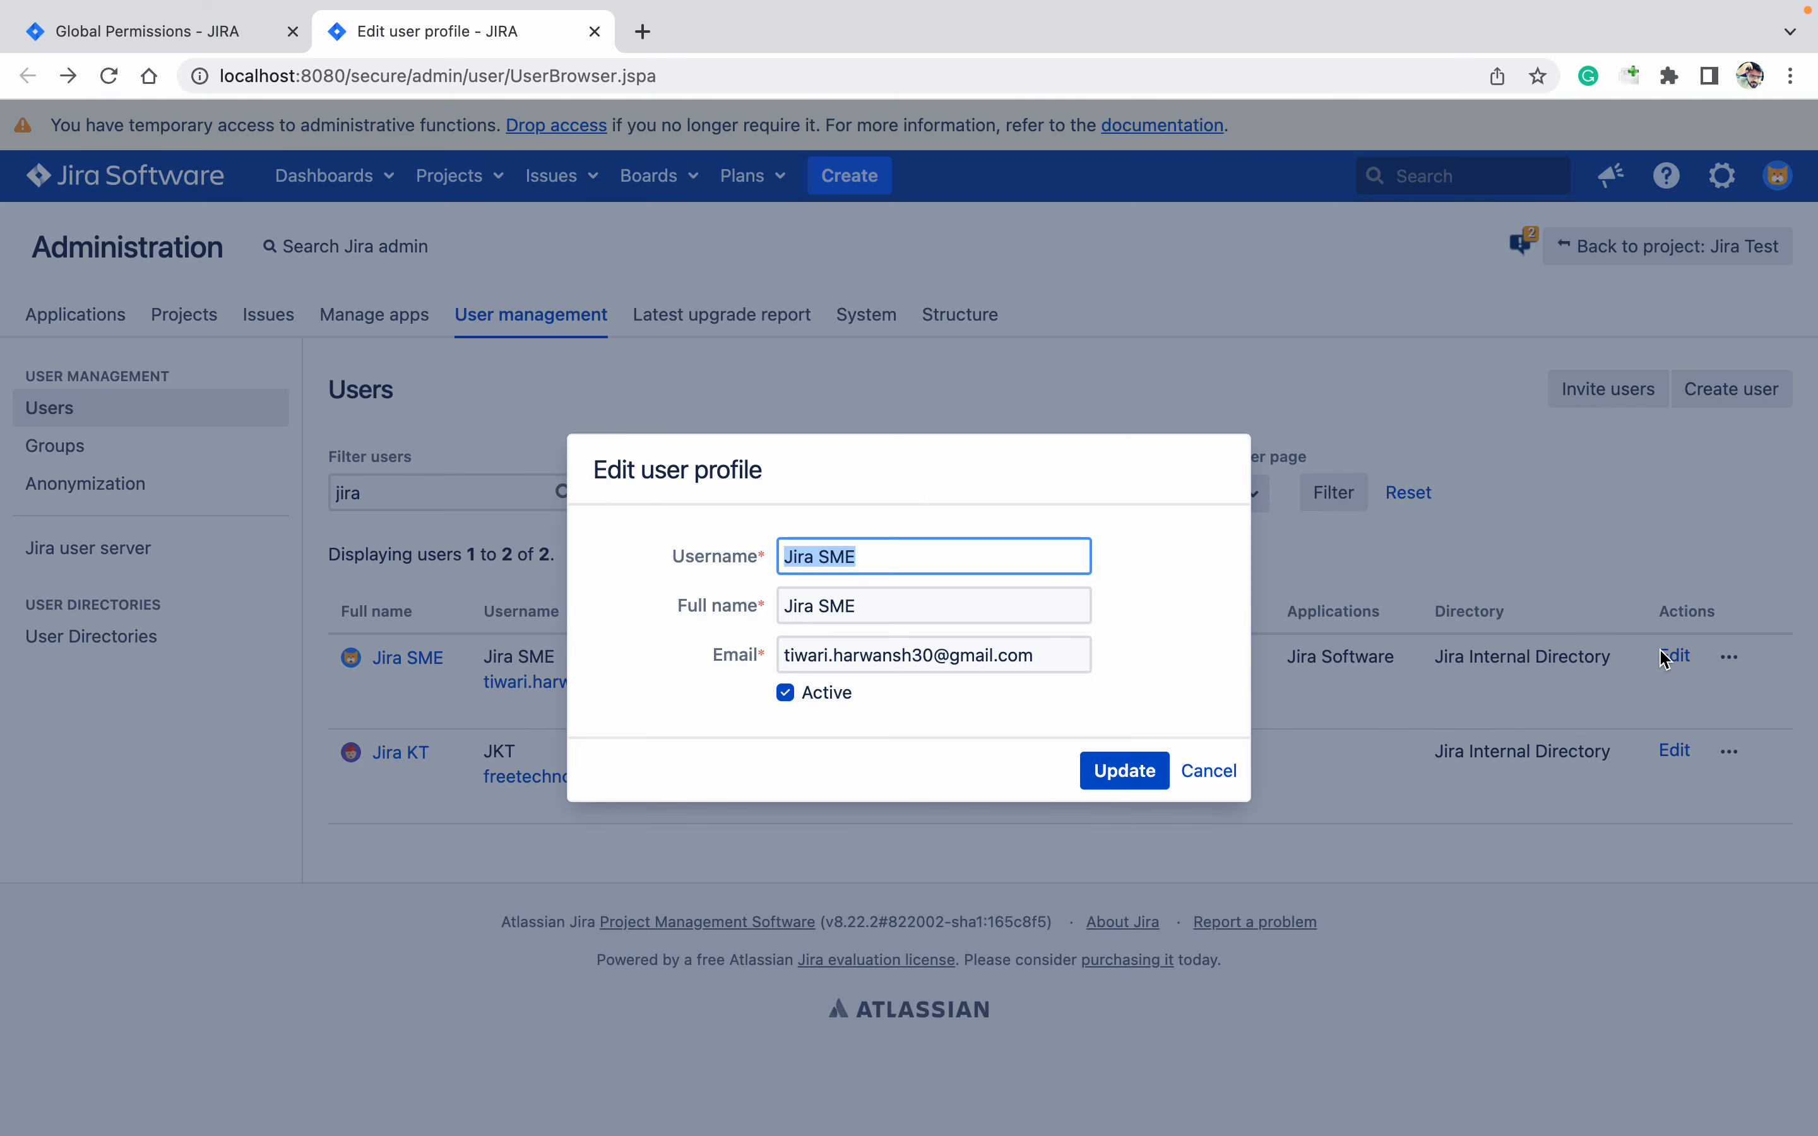
click(1211, 778)
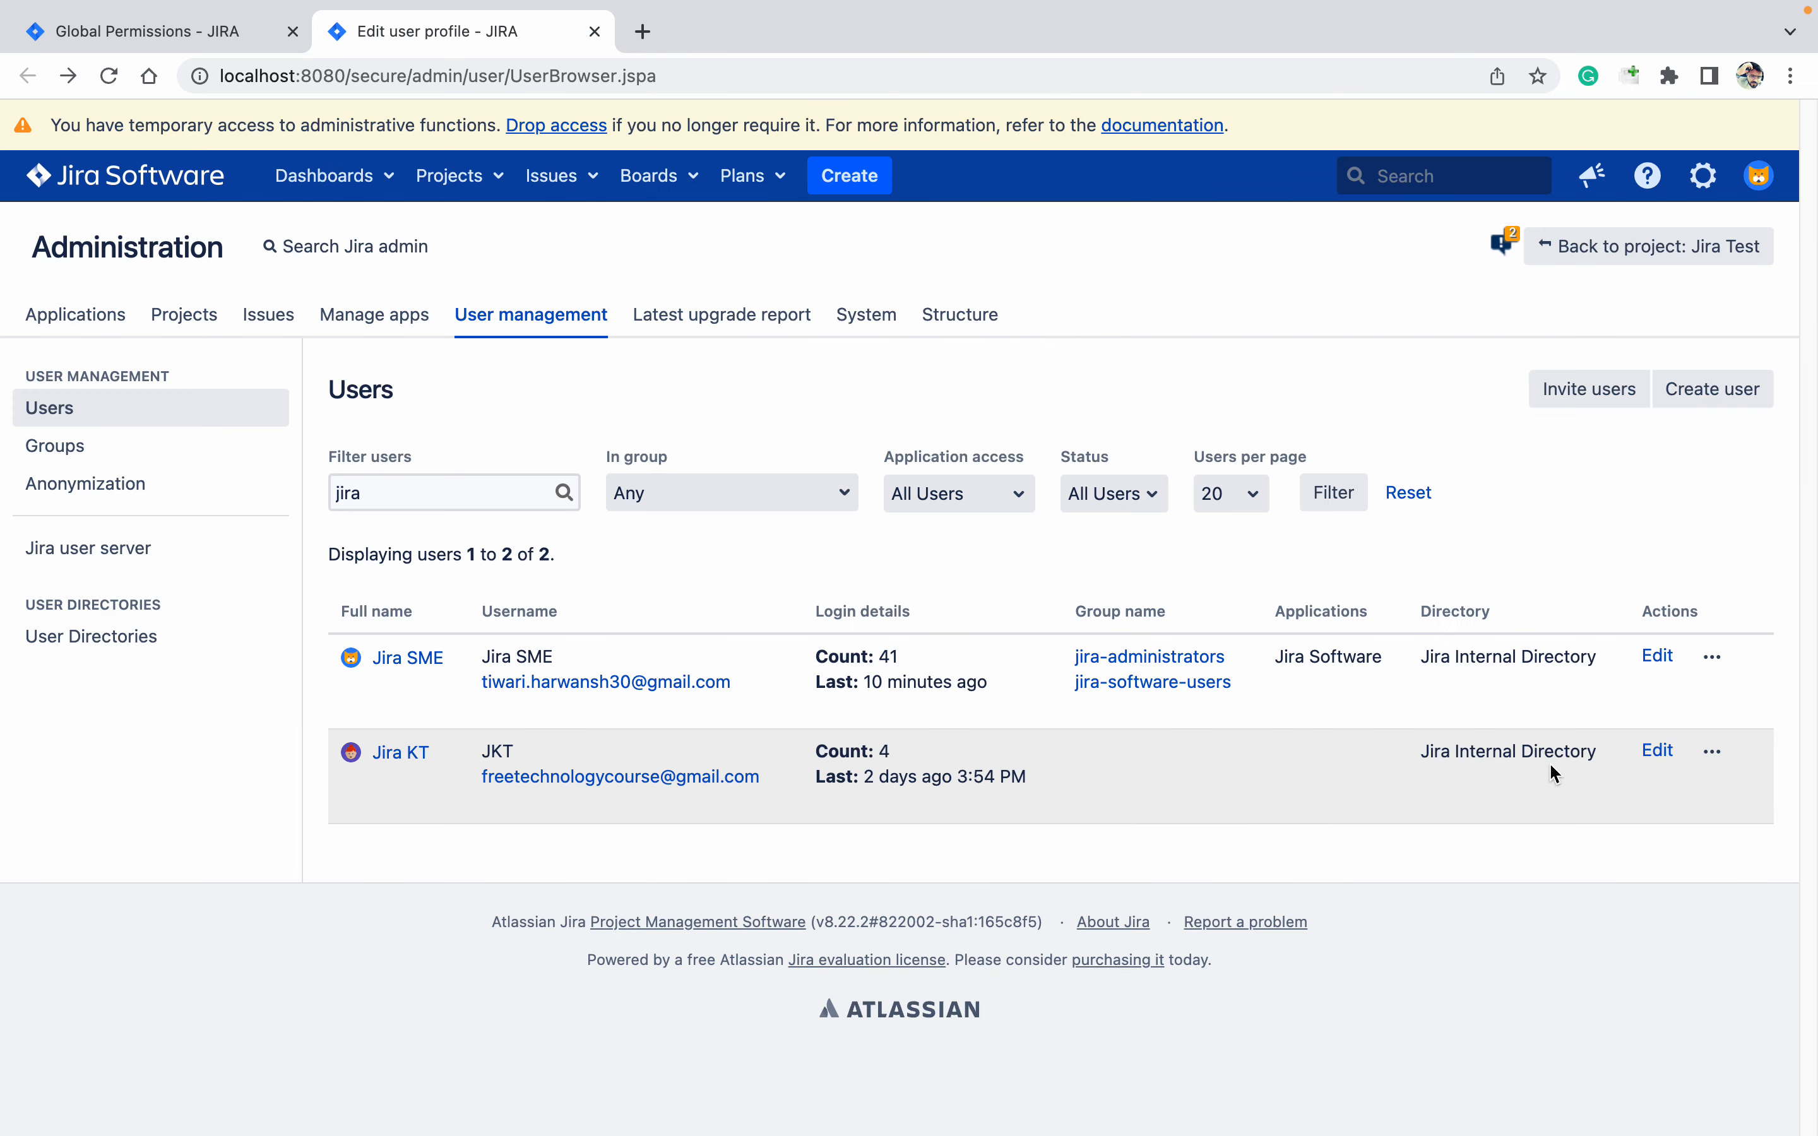
click(1711, 657)
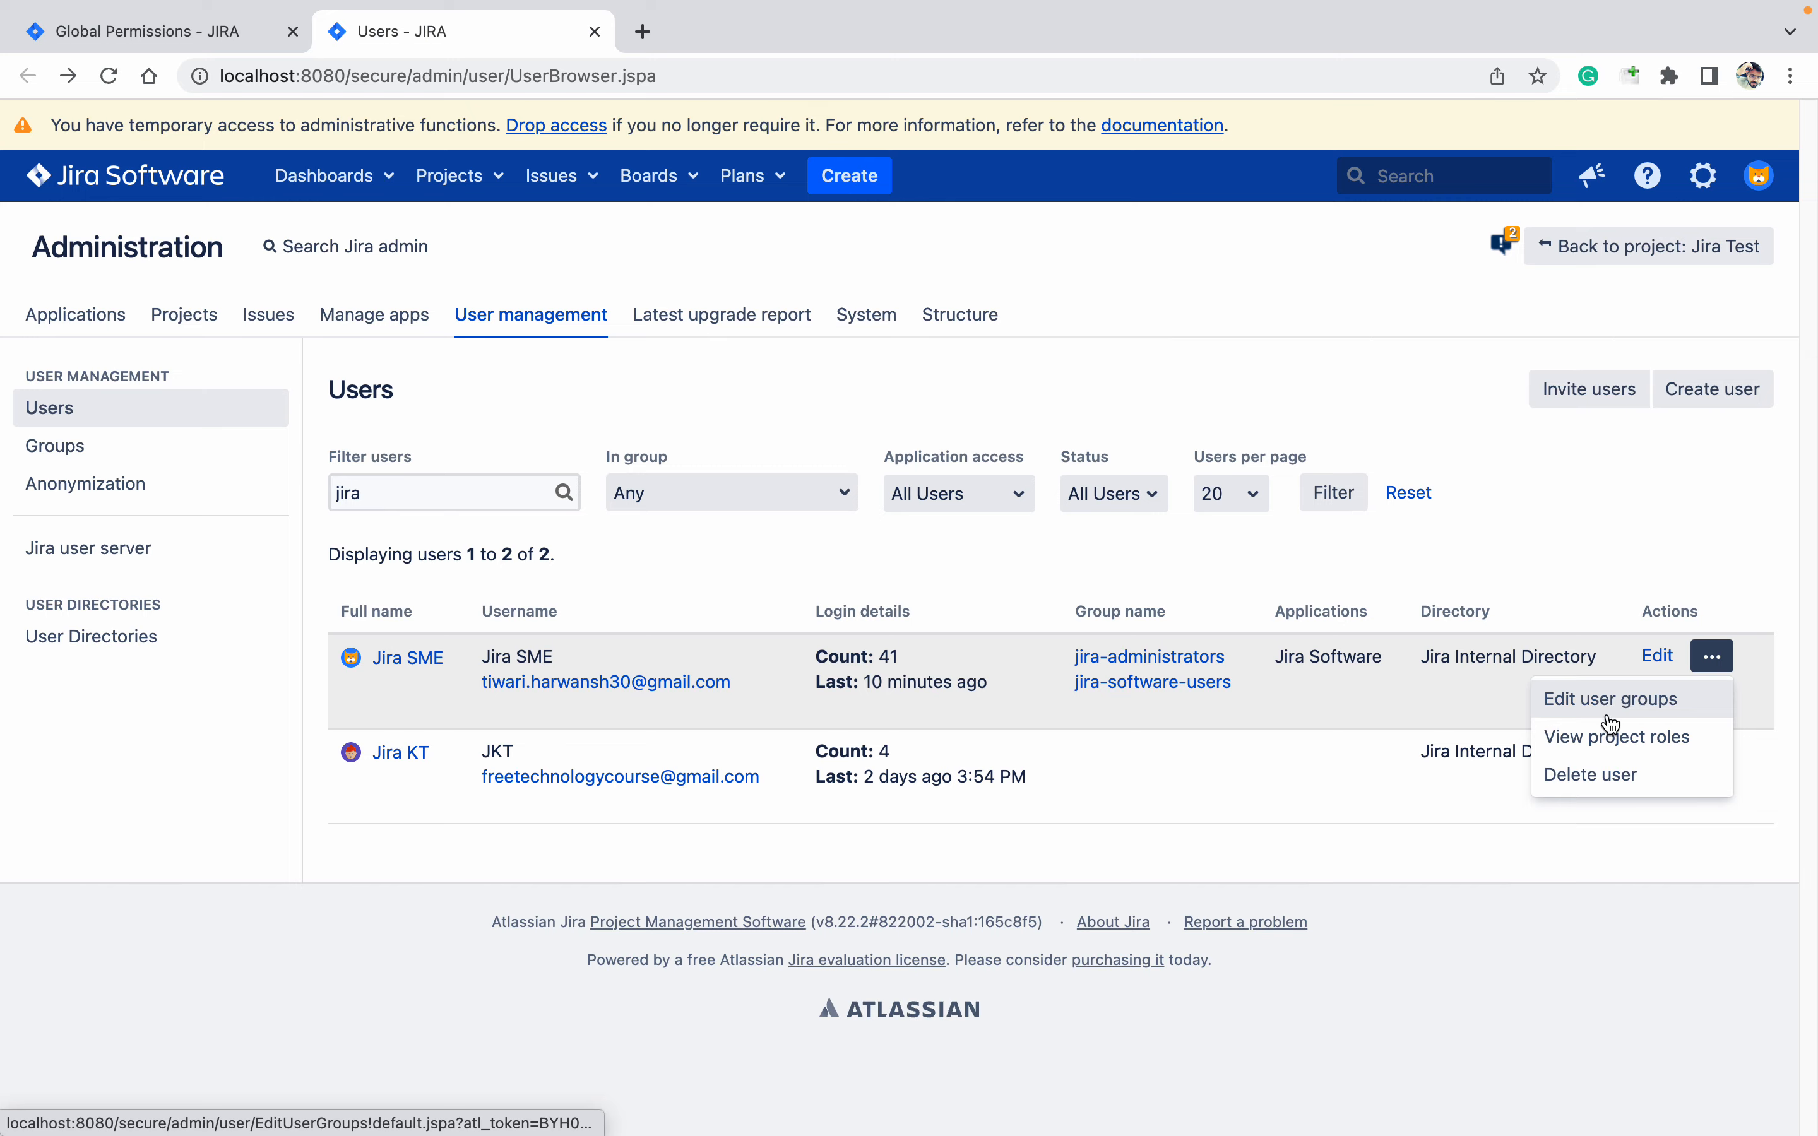
click(1609, 696)
text(jira-us)
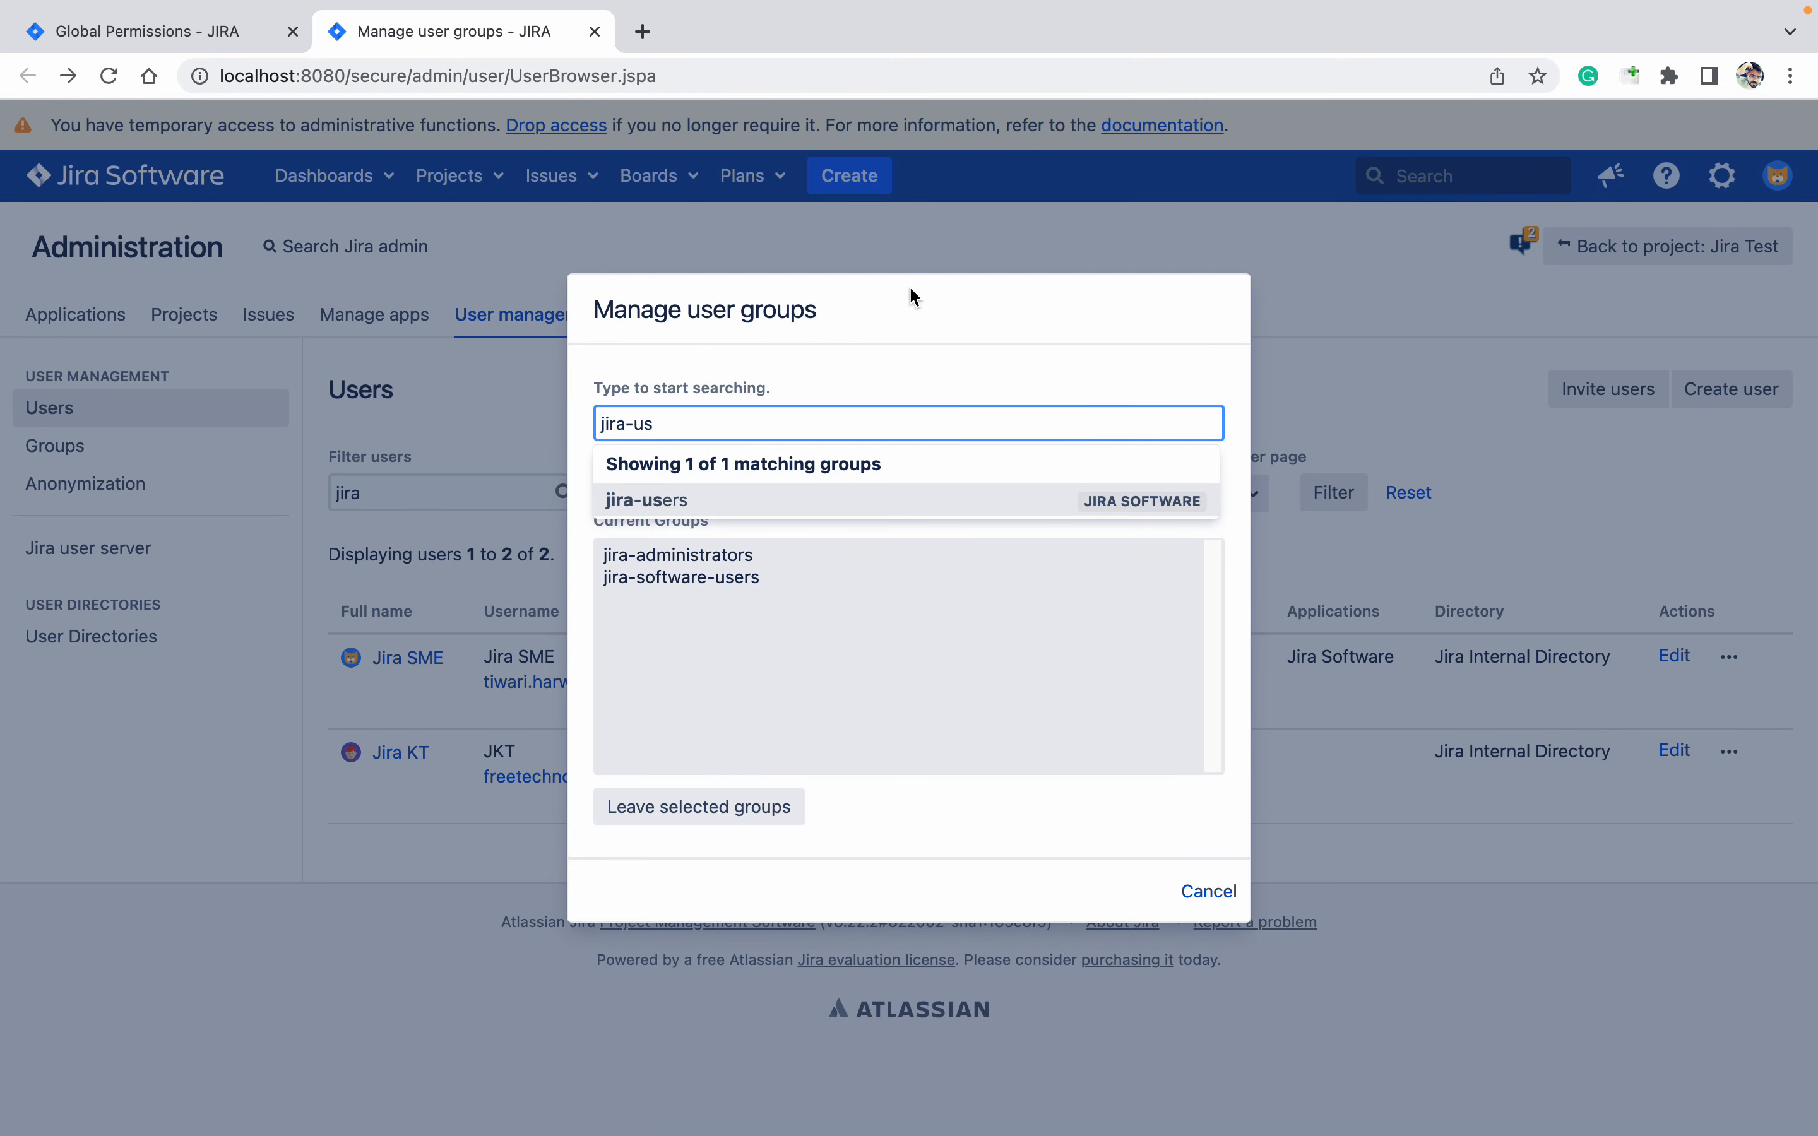
click(976, 504)
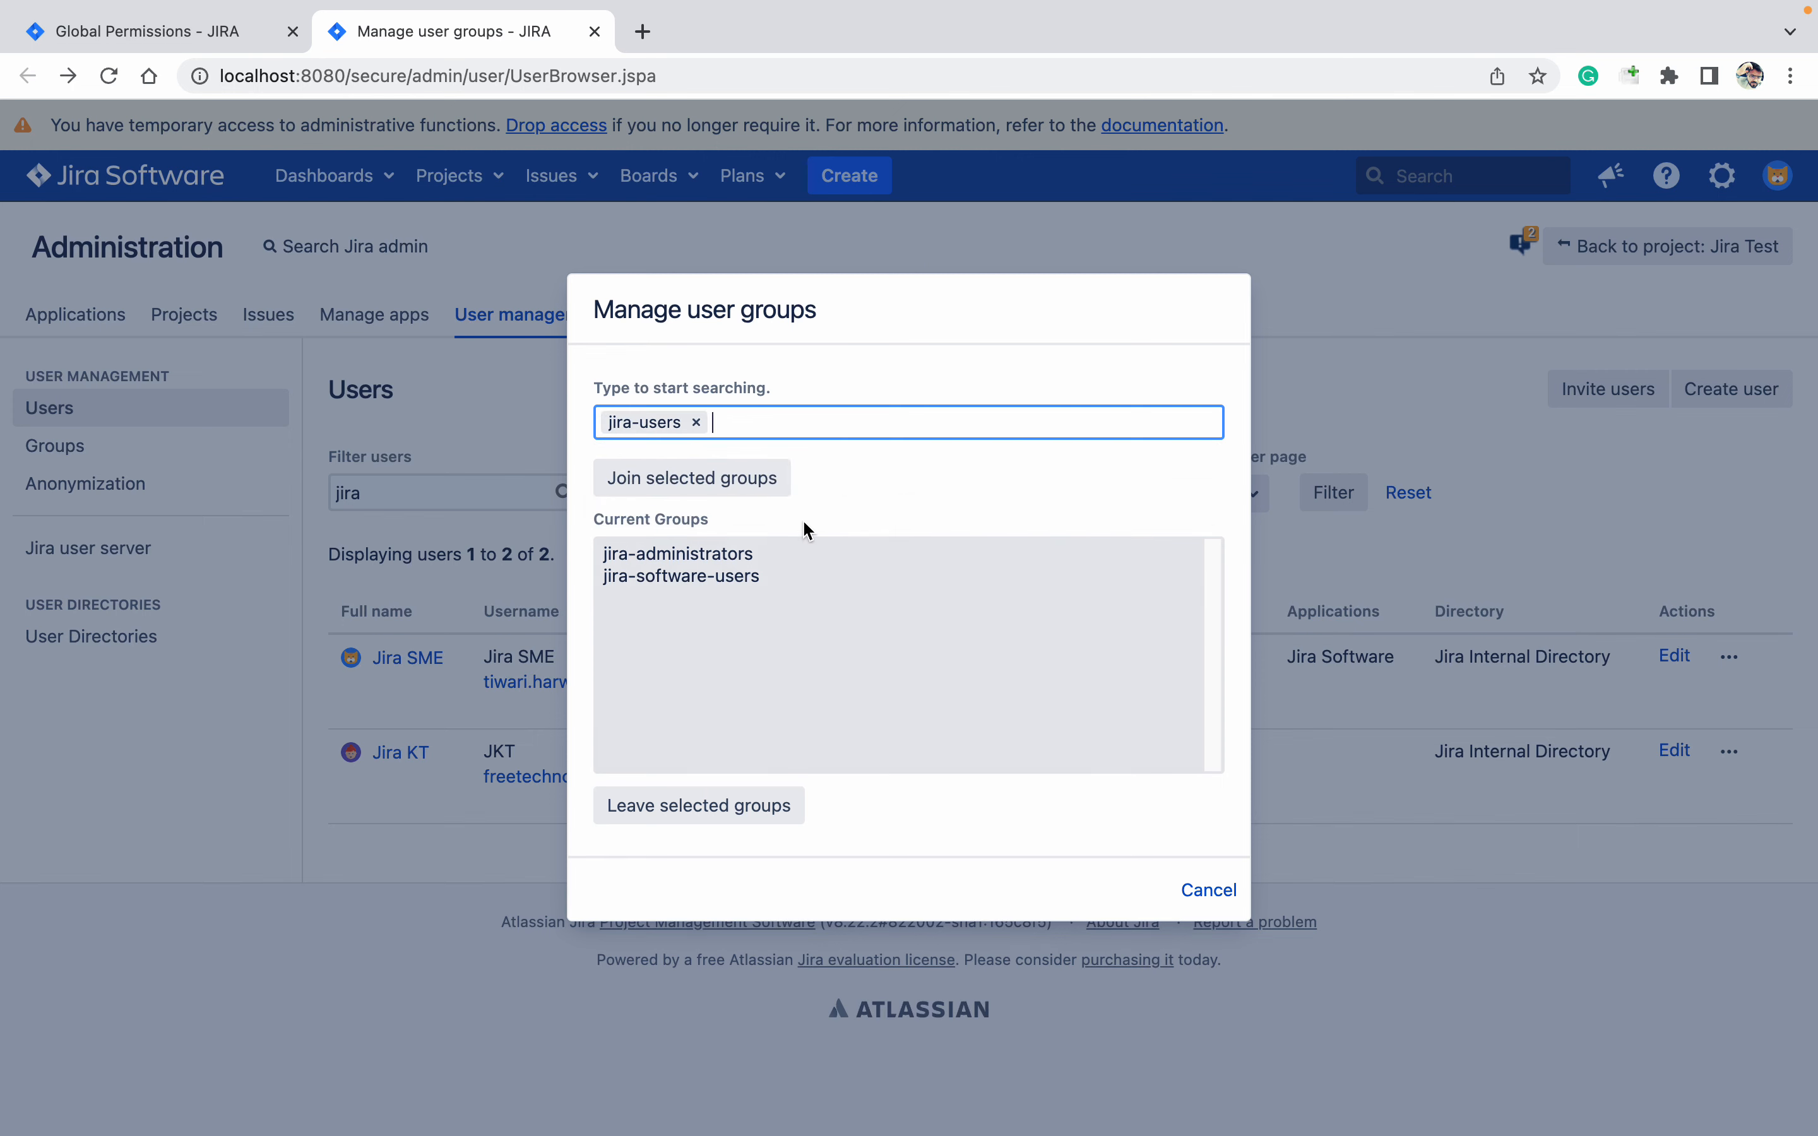
click(680, 481)
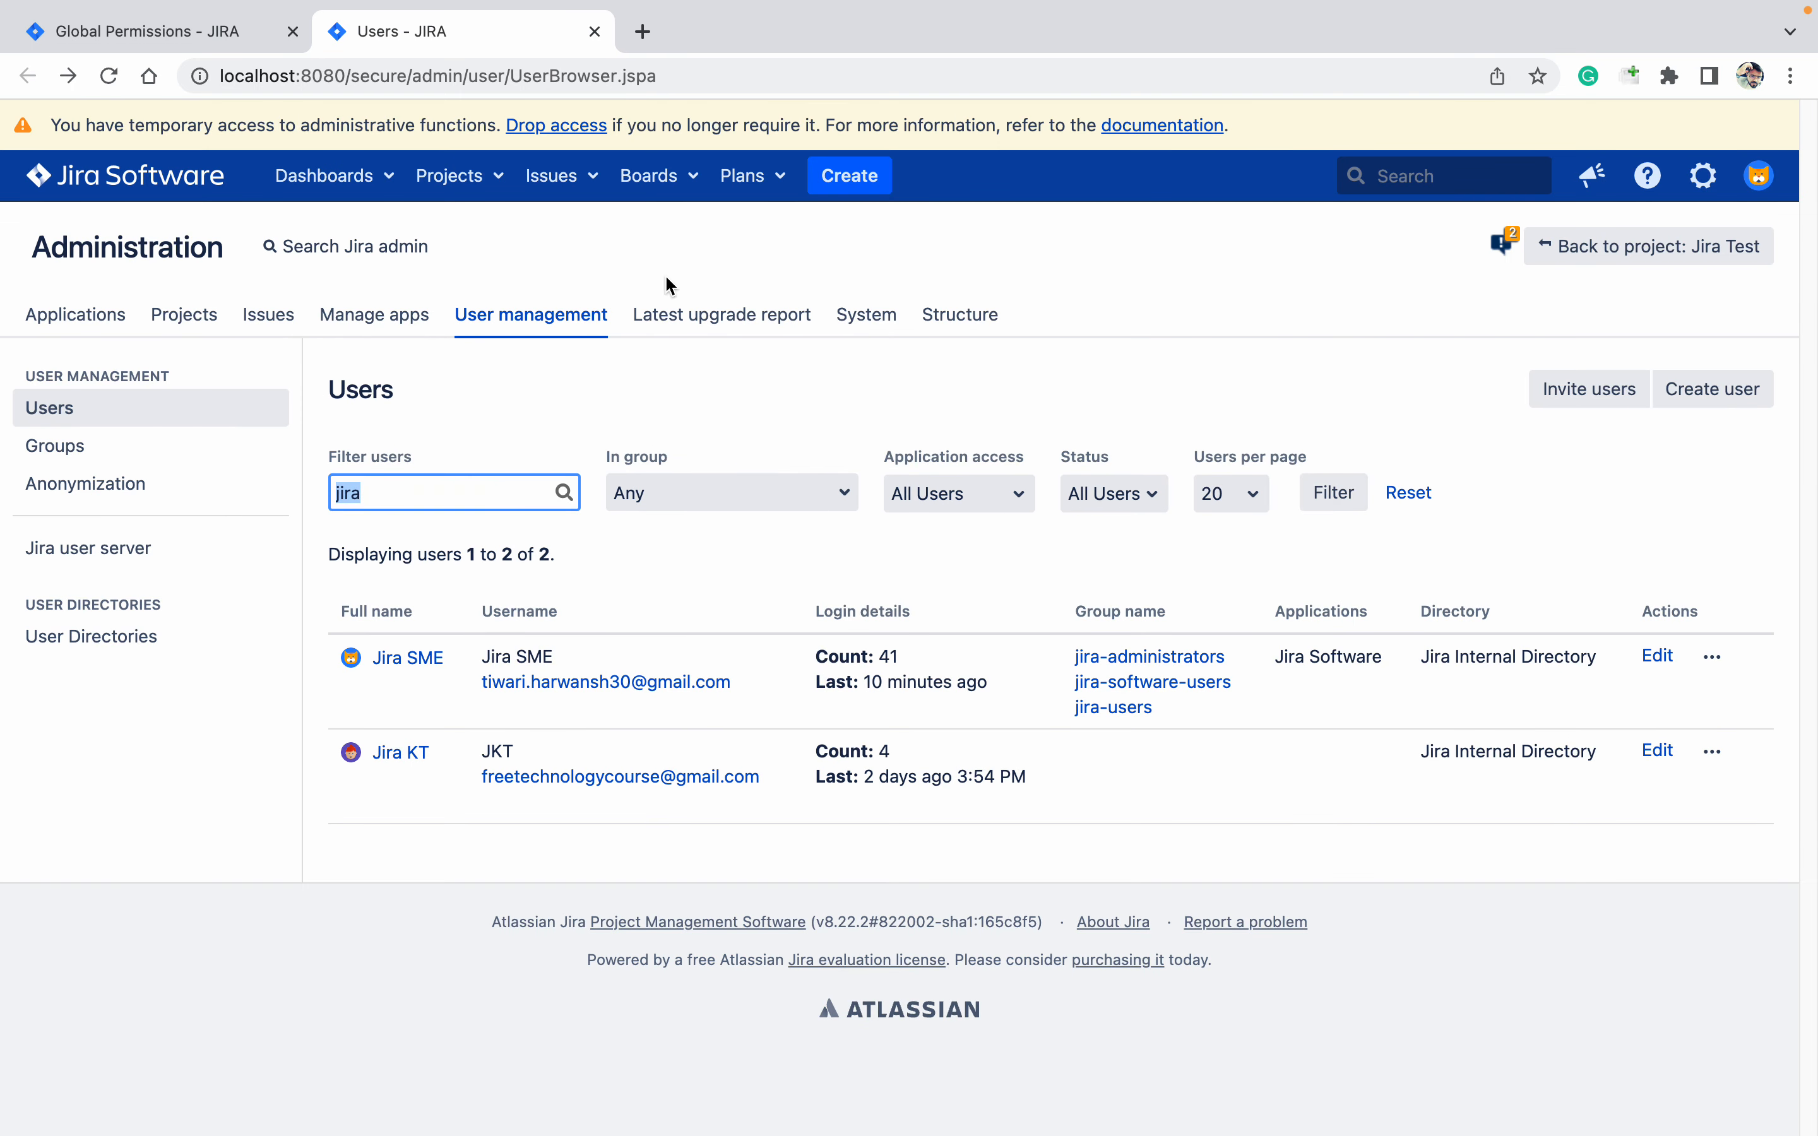
Grant the jira-software-users group application access to Jira Software.
click(103, 316)
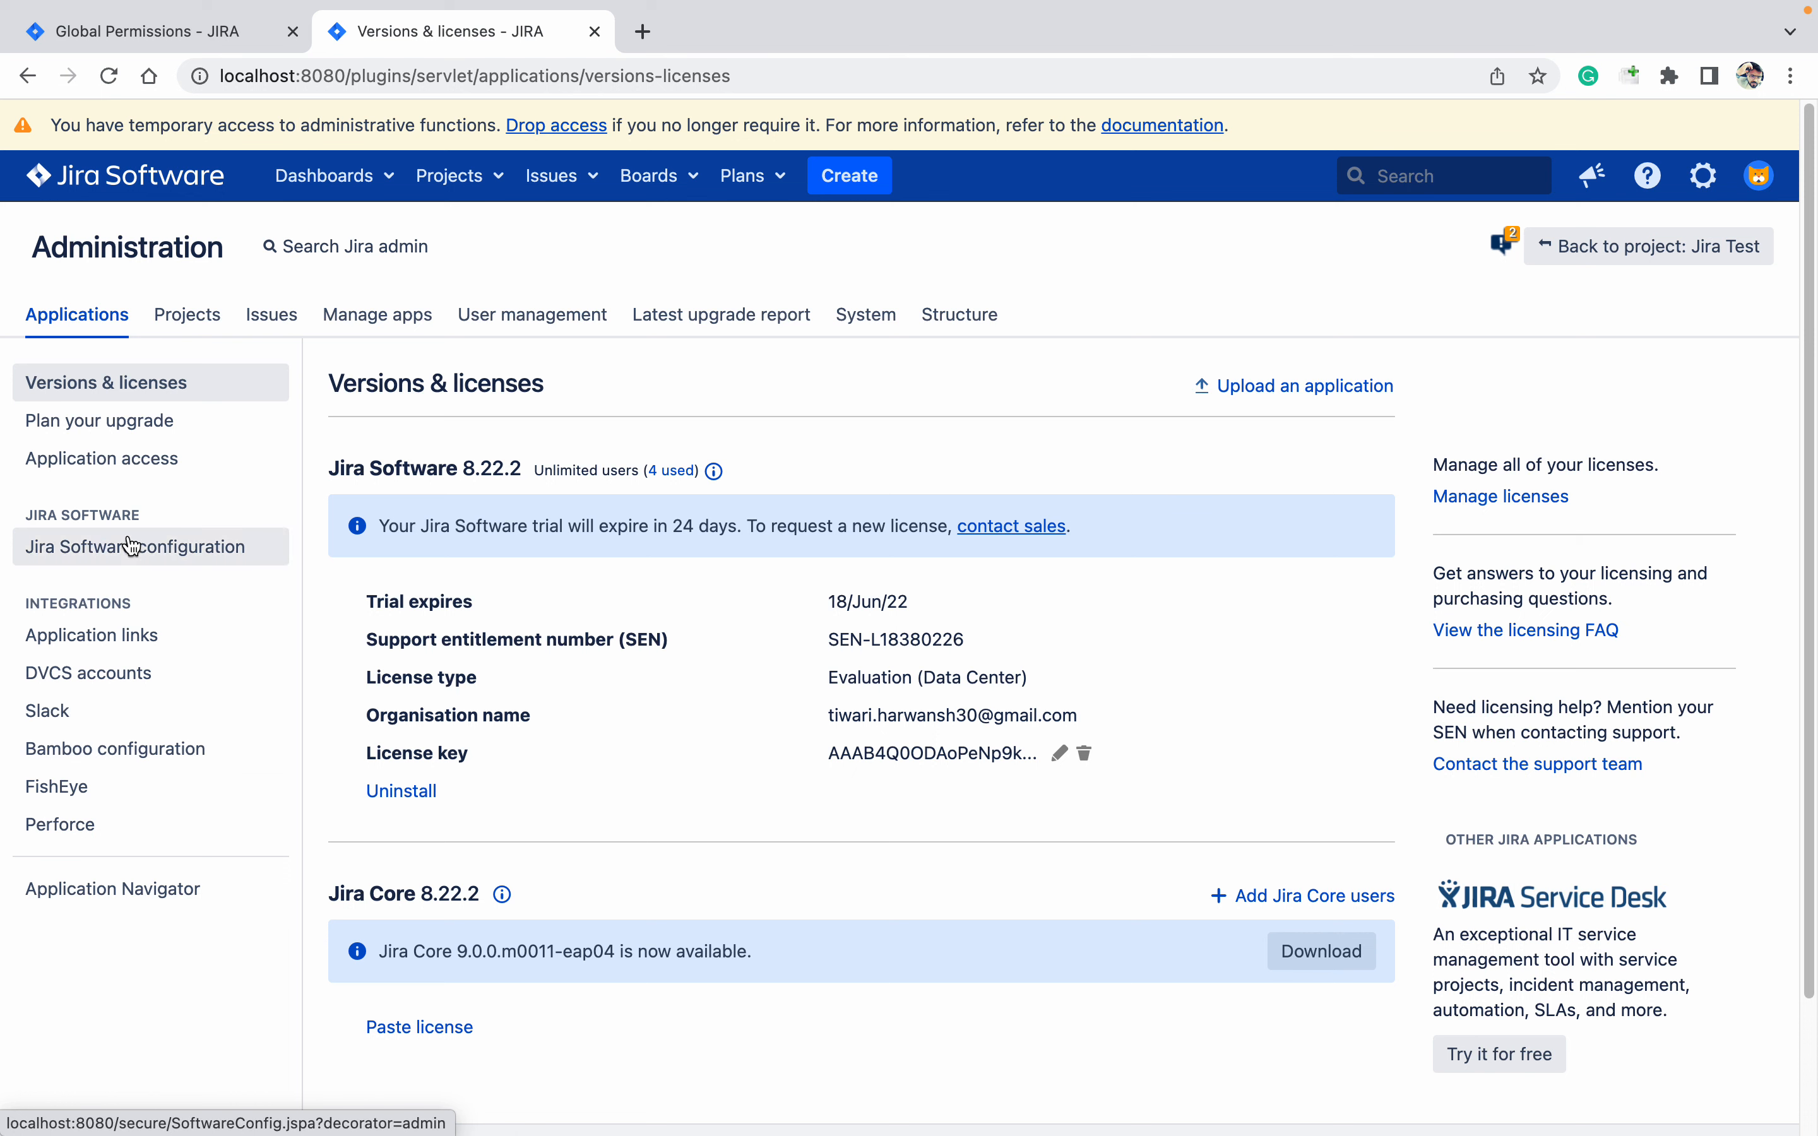
click(154, 460)
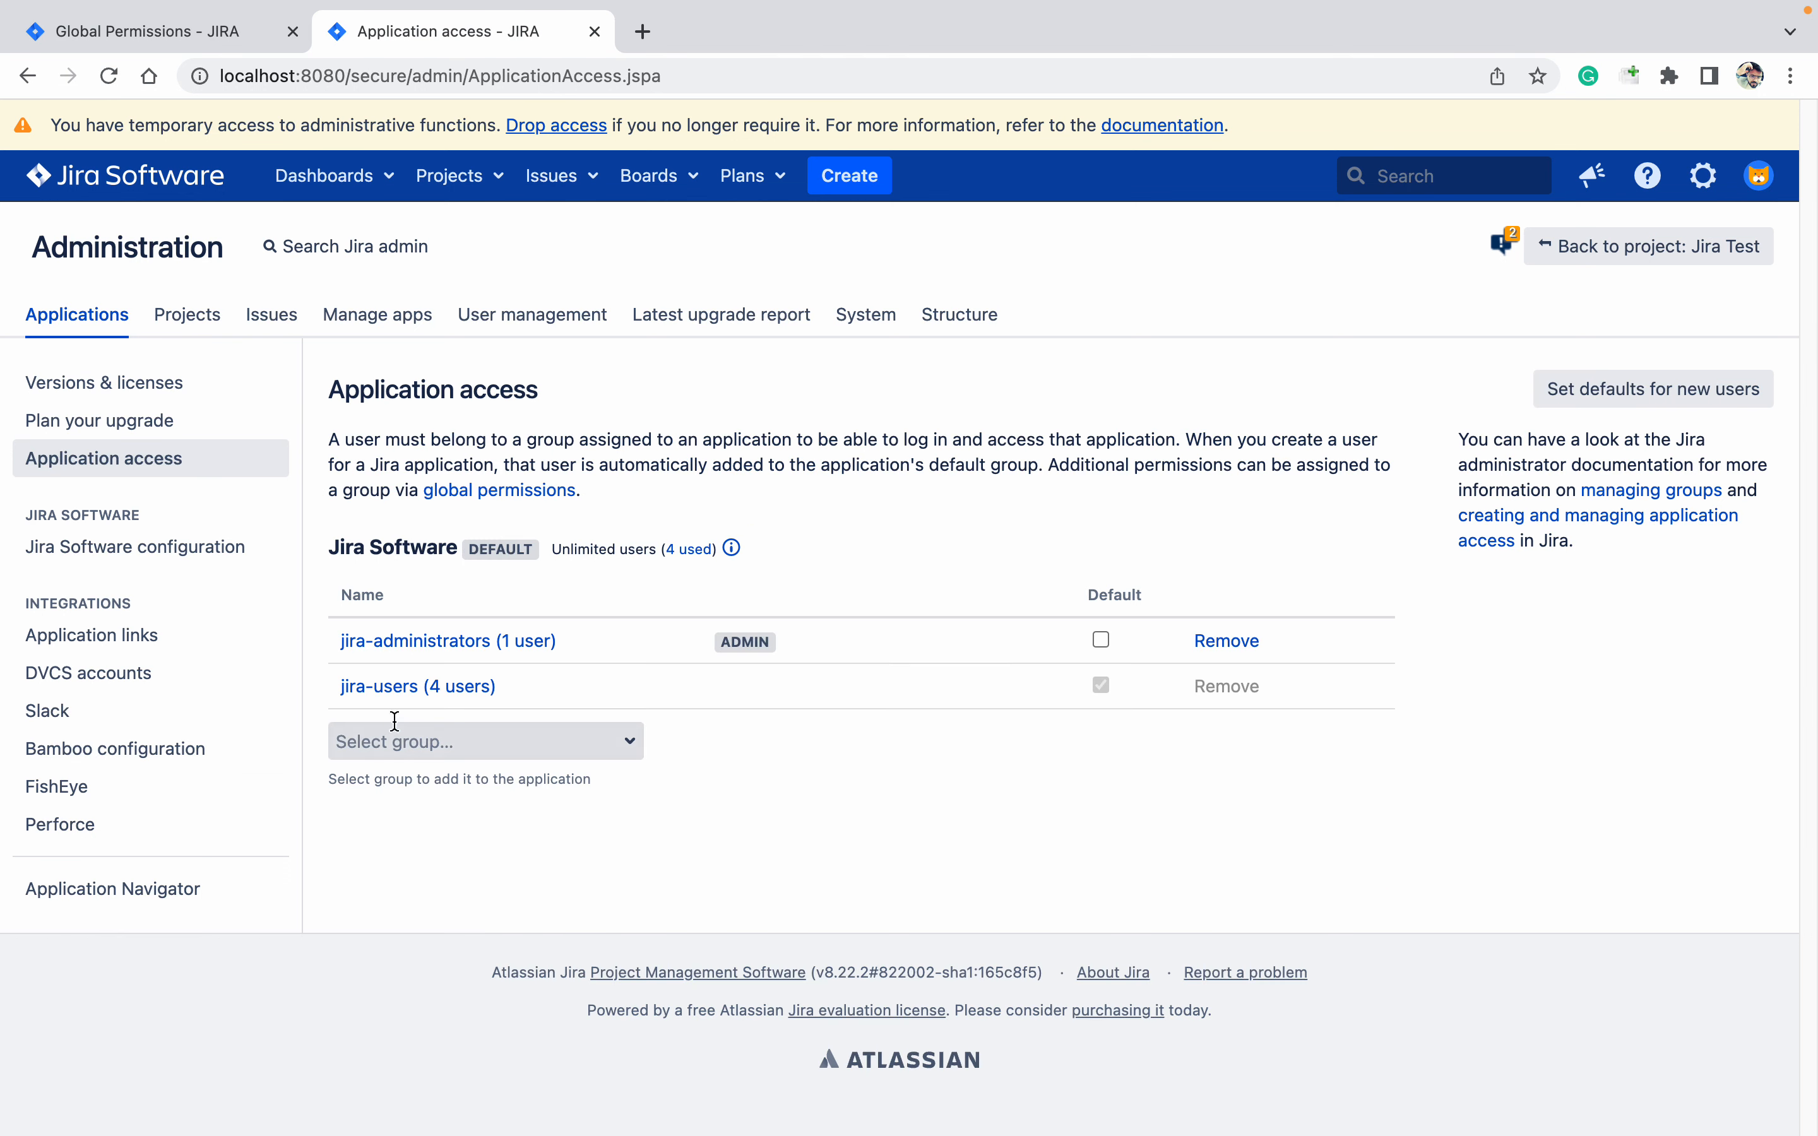
click(458, 742)
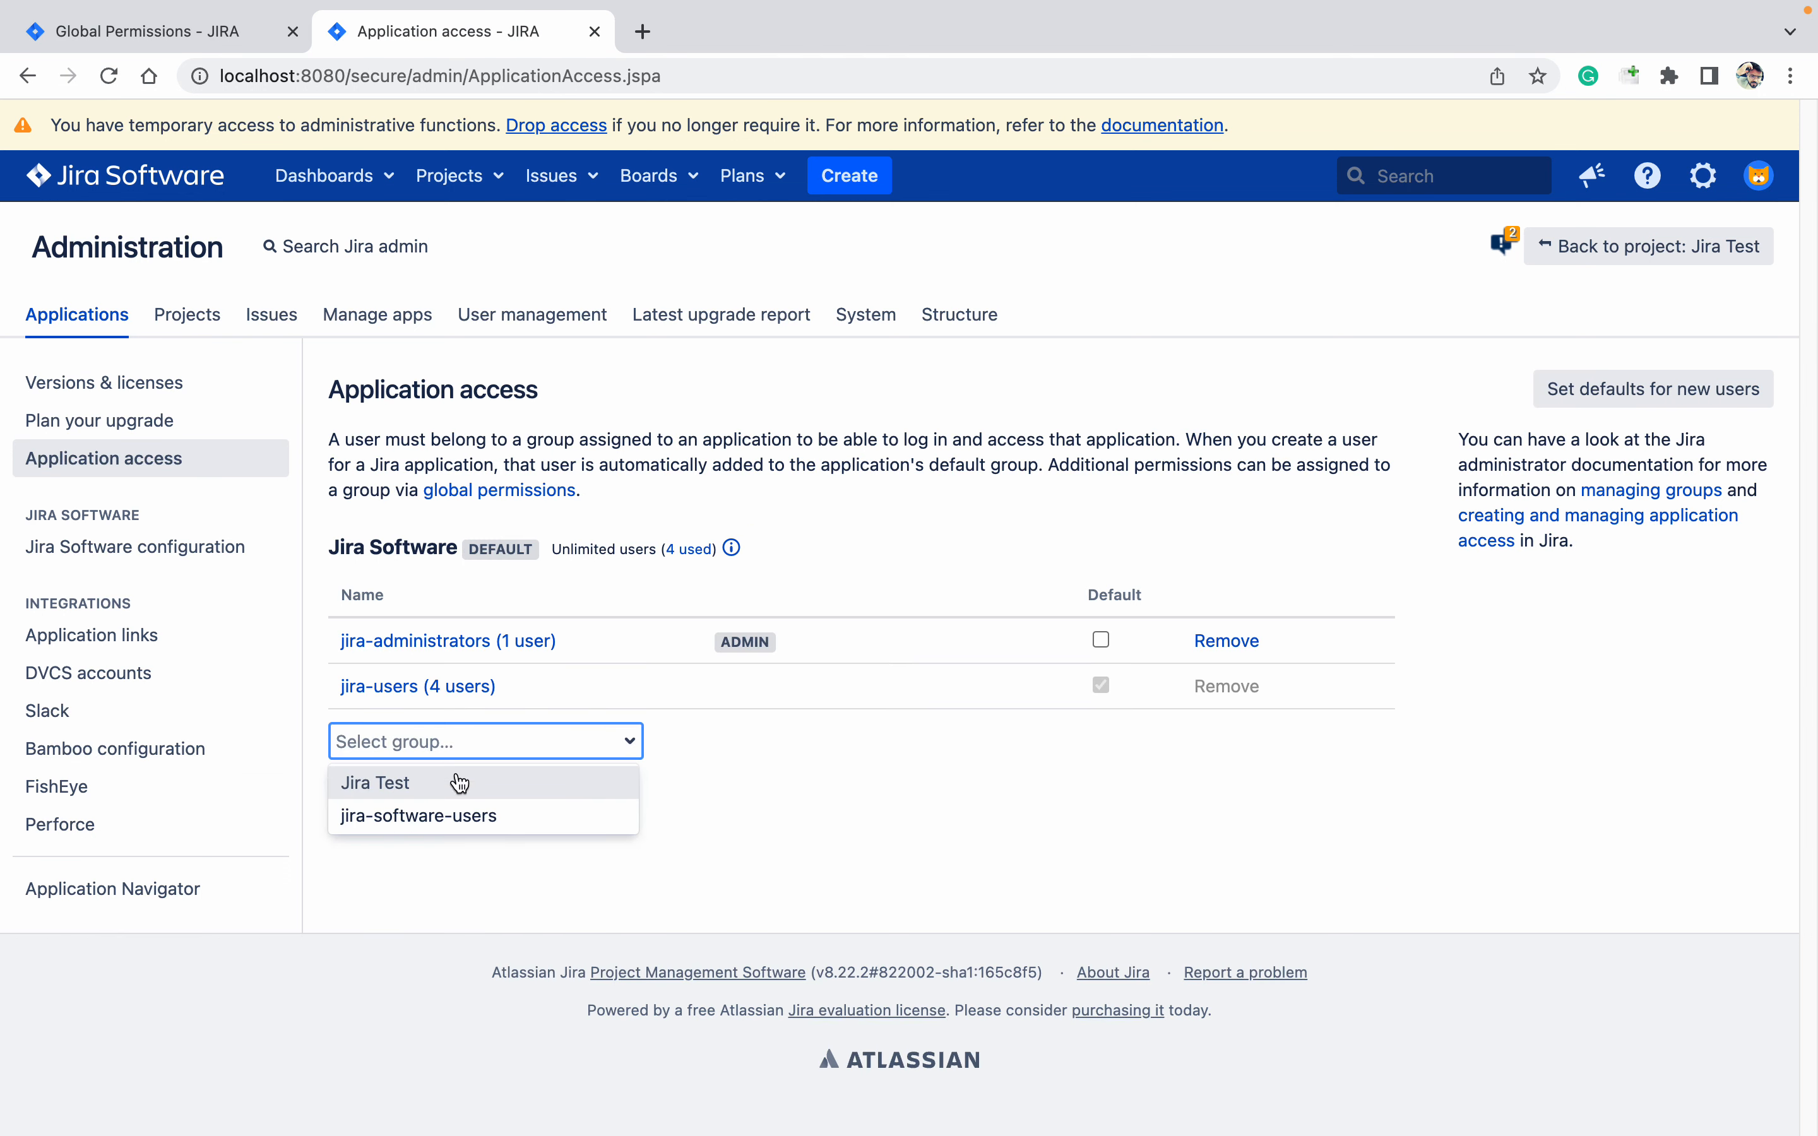
click(457, 817)
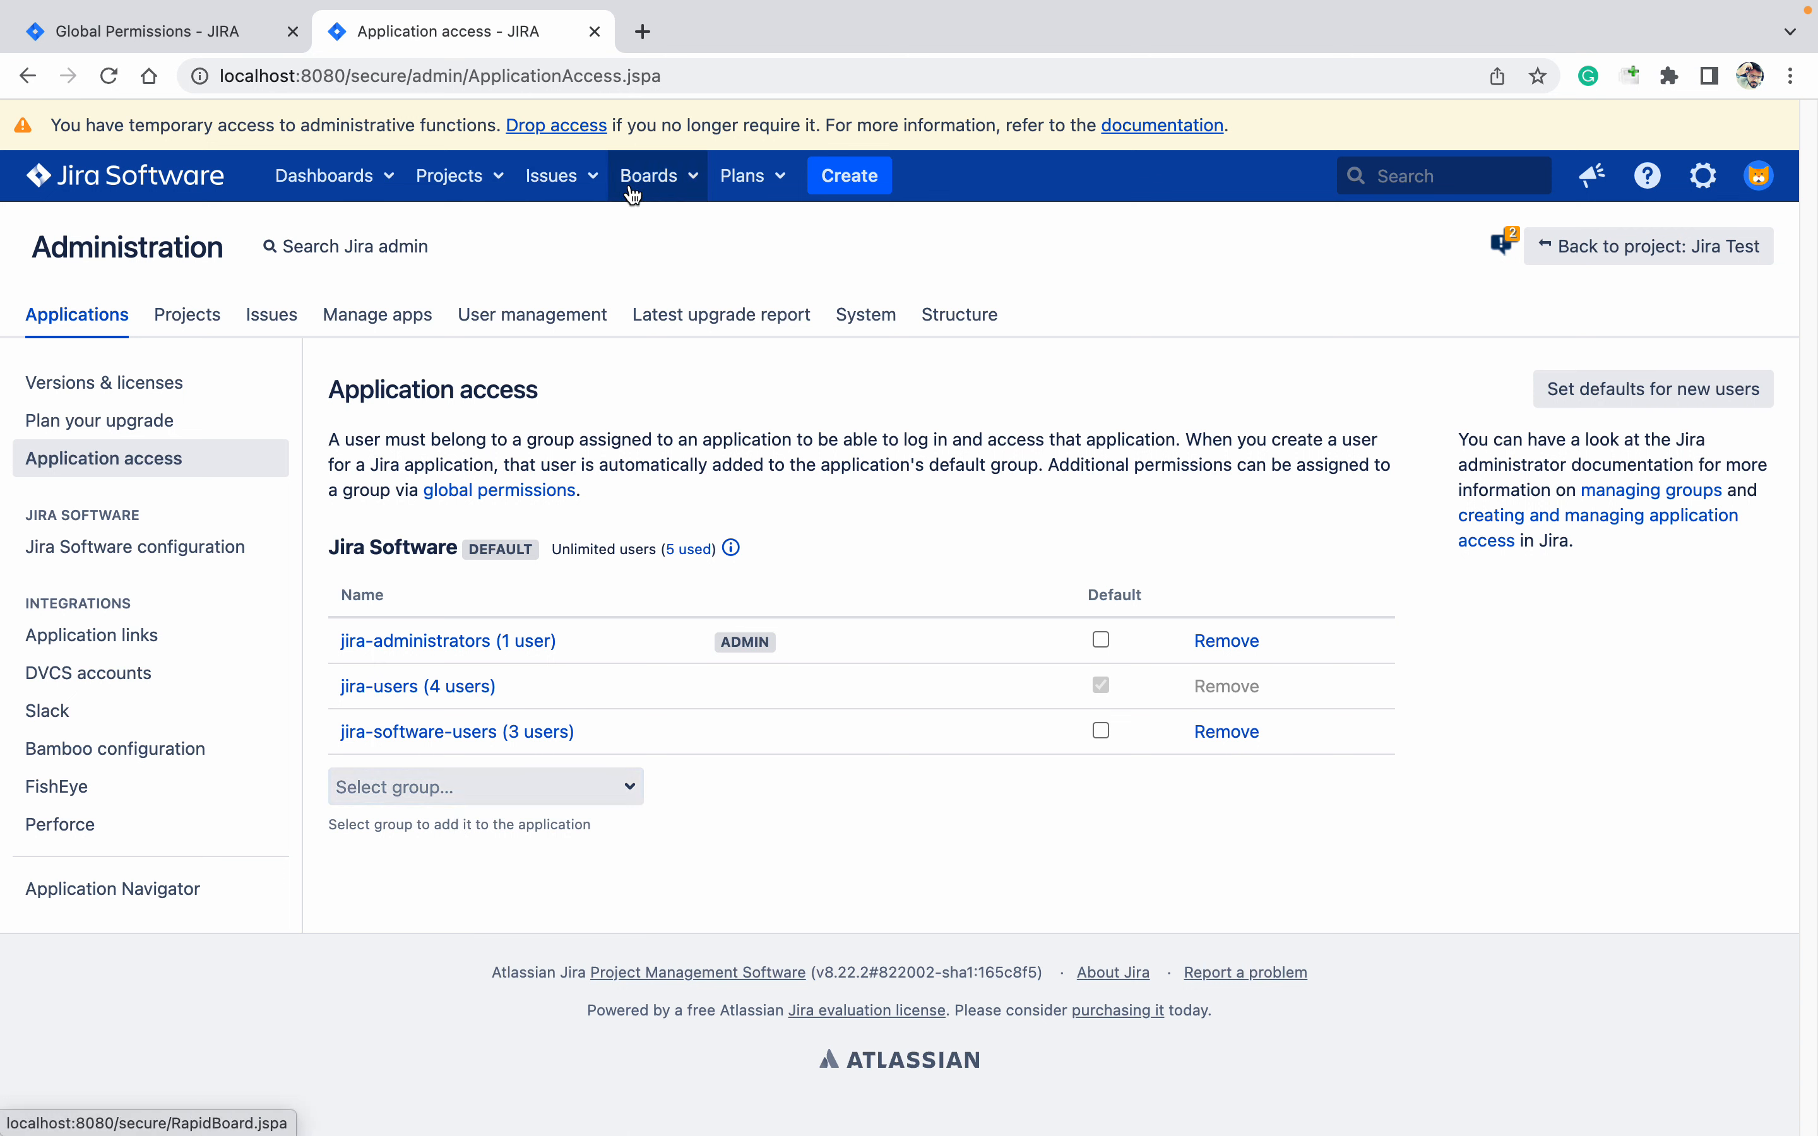
click(1720, 189)
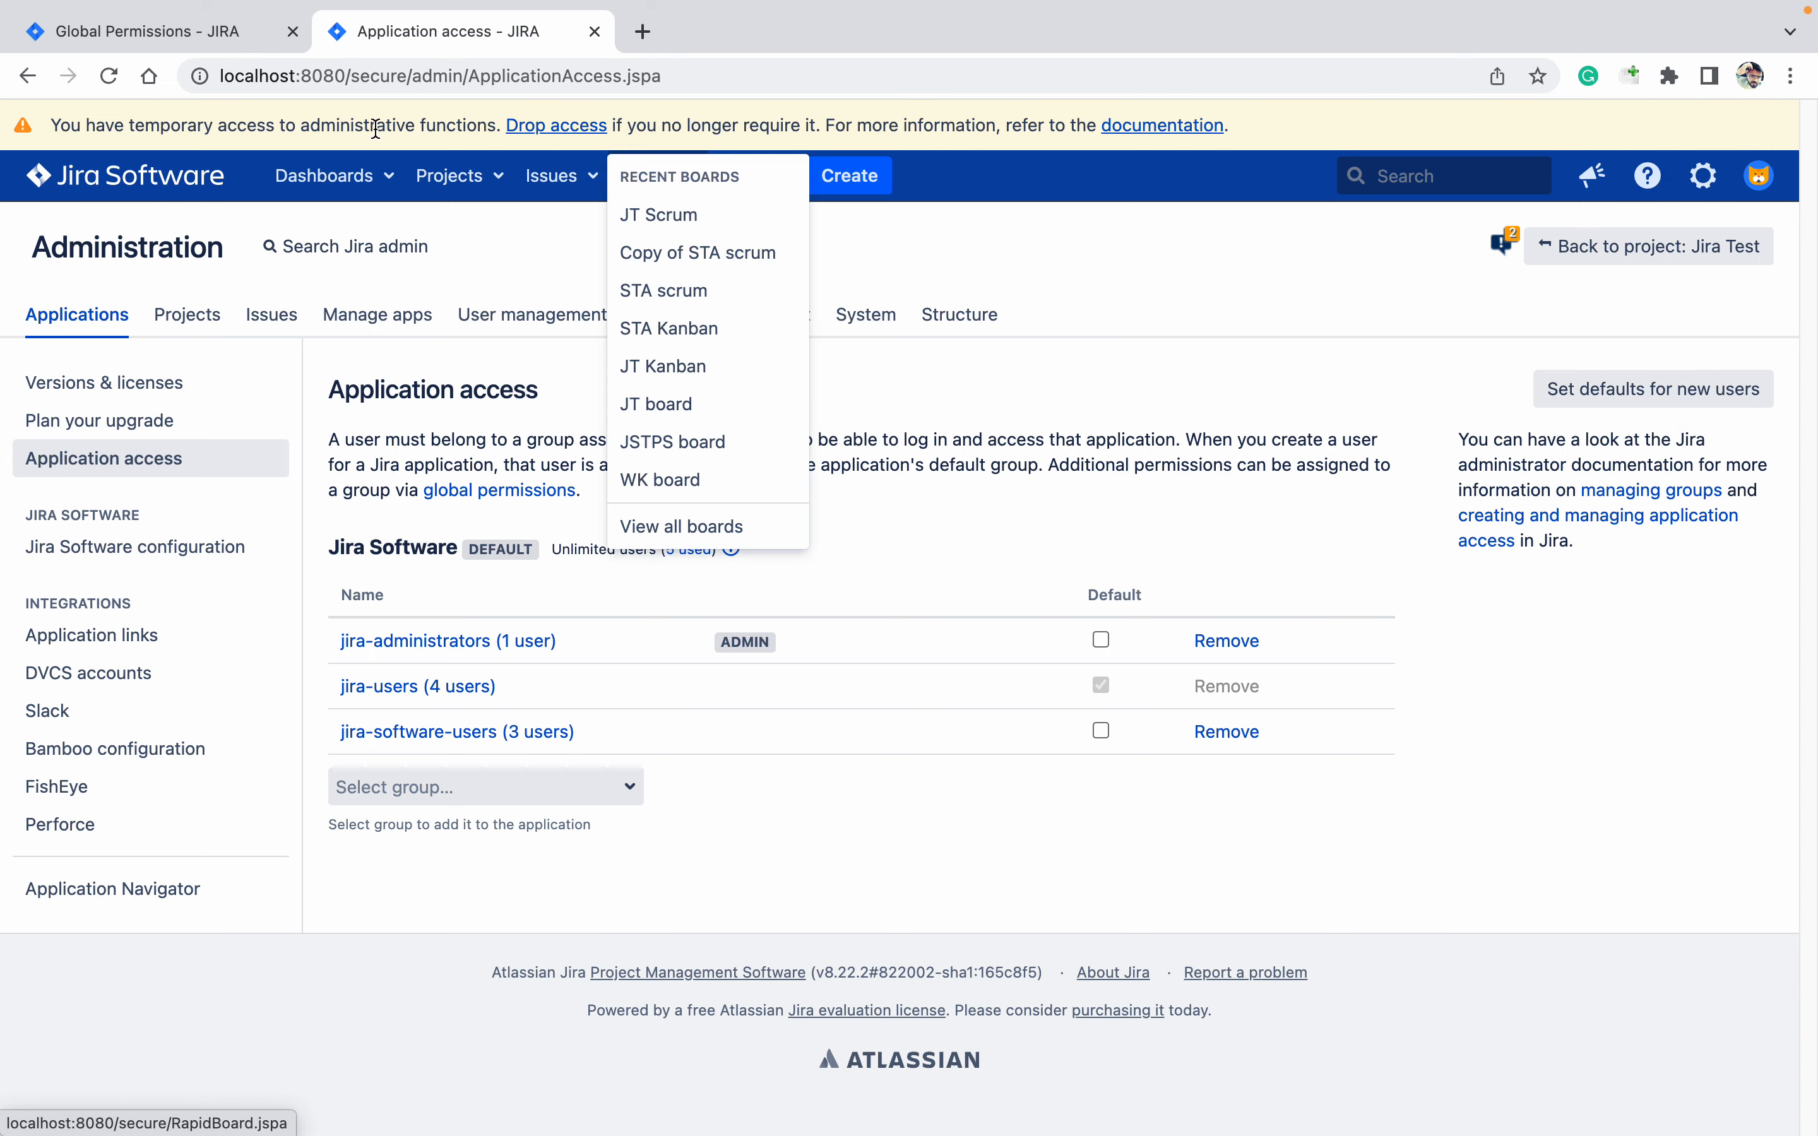
Delete the jira-administrators group from the Browse Users global permission.
click(178, 42)
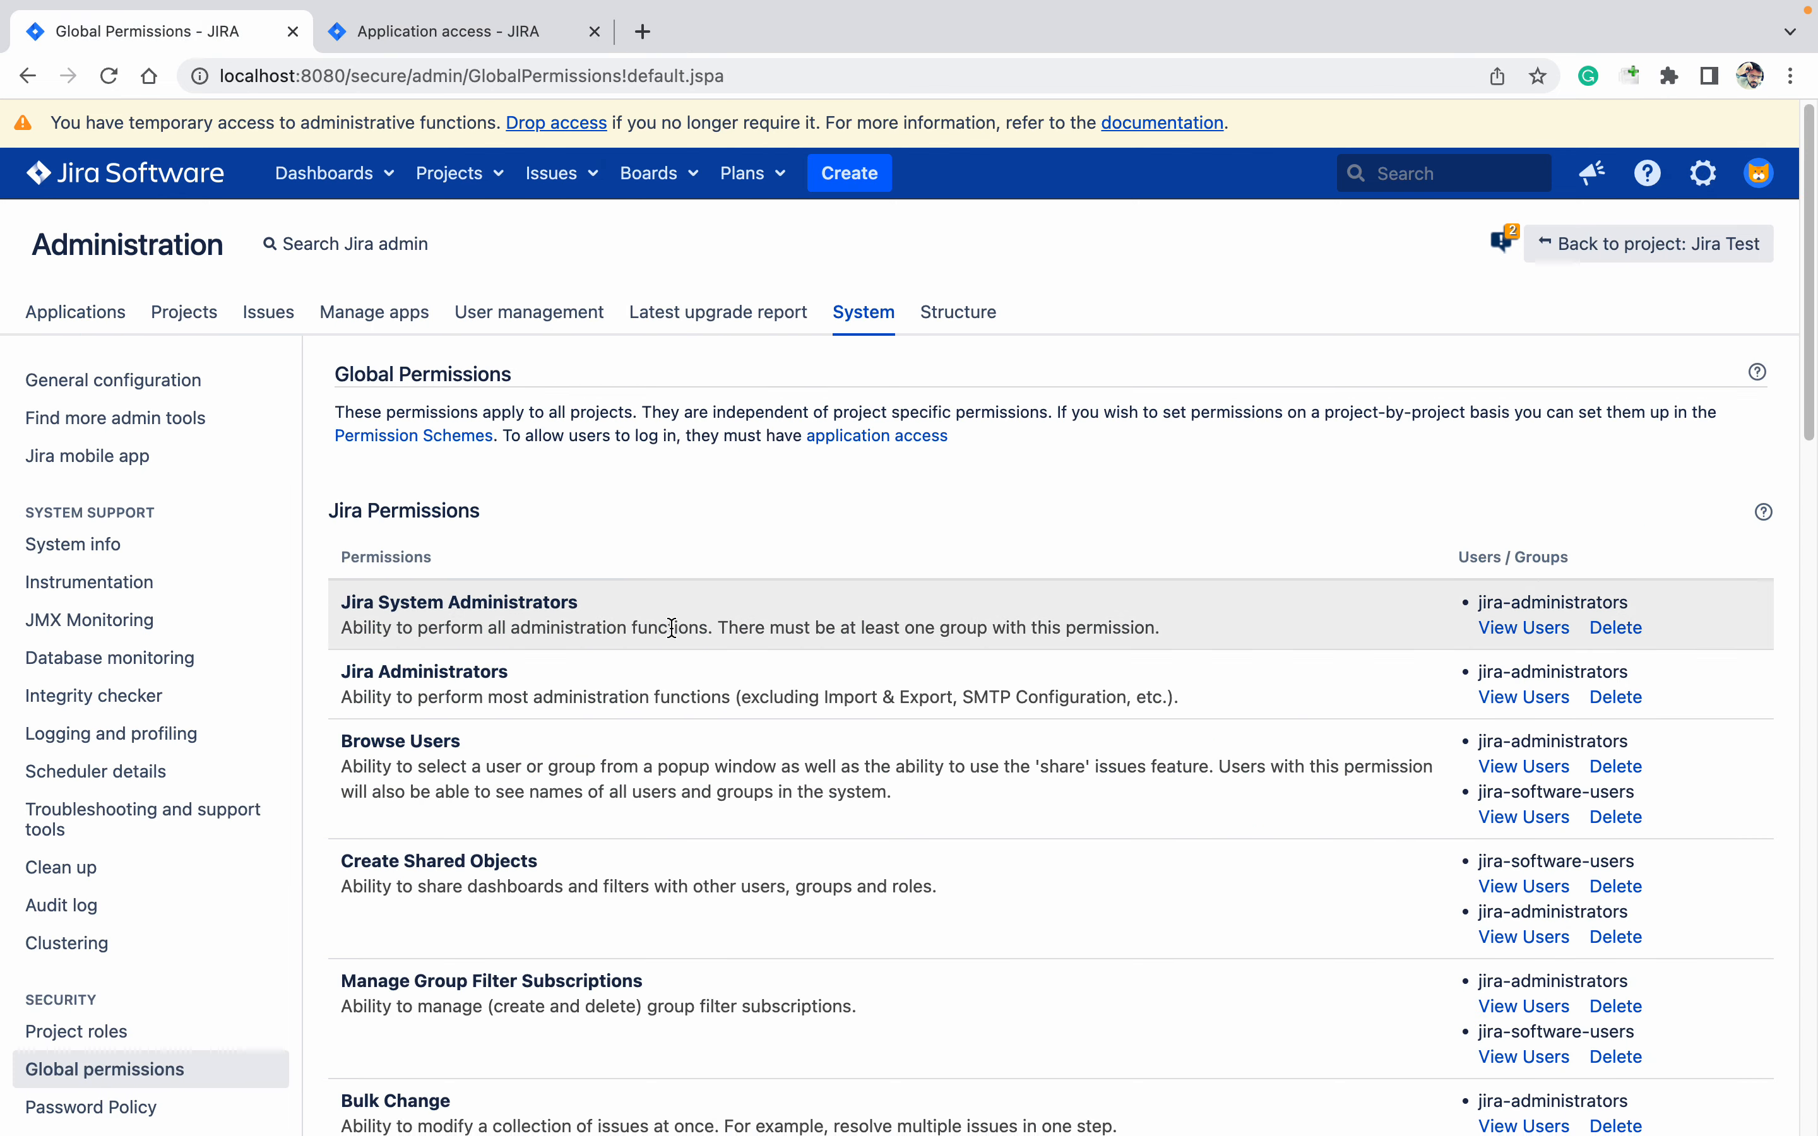
scroll(653, 601, down, 5)
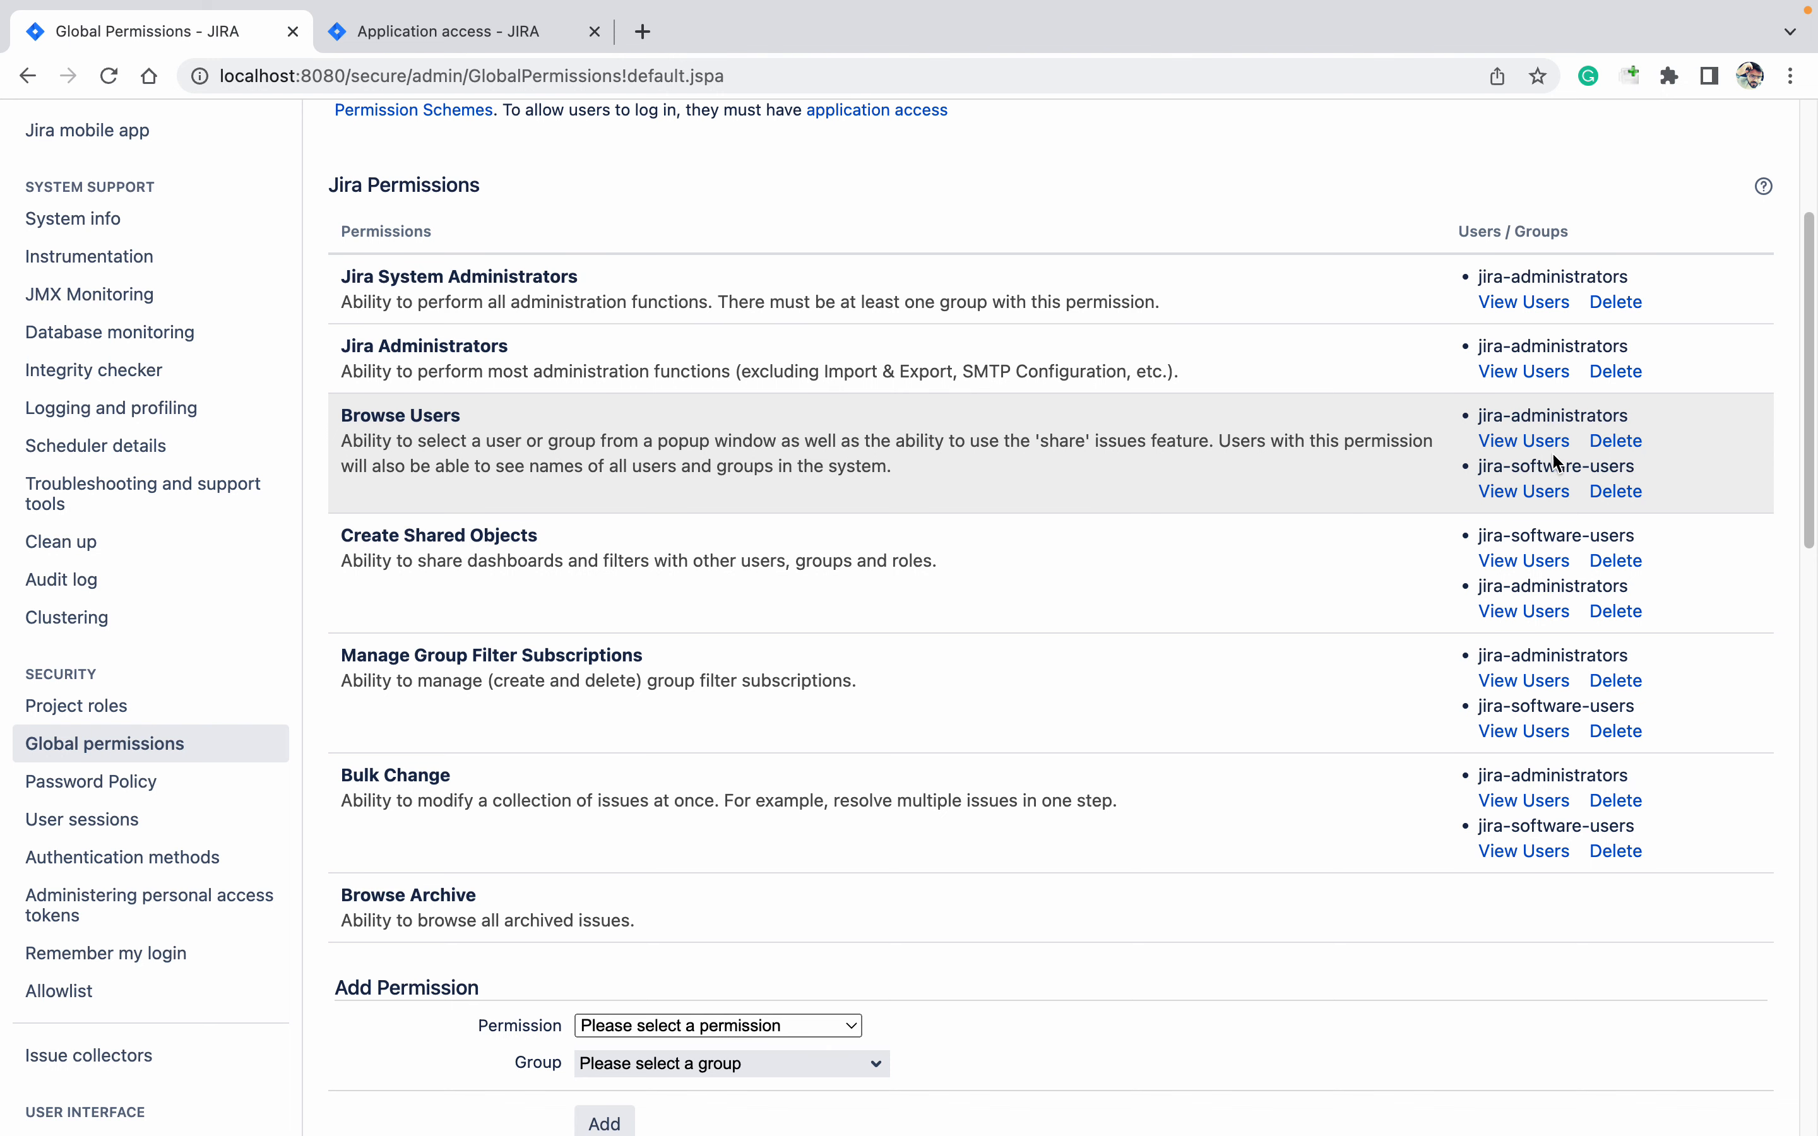
click(1614, 443)
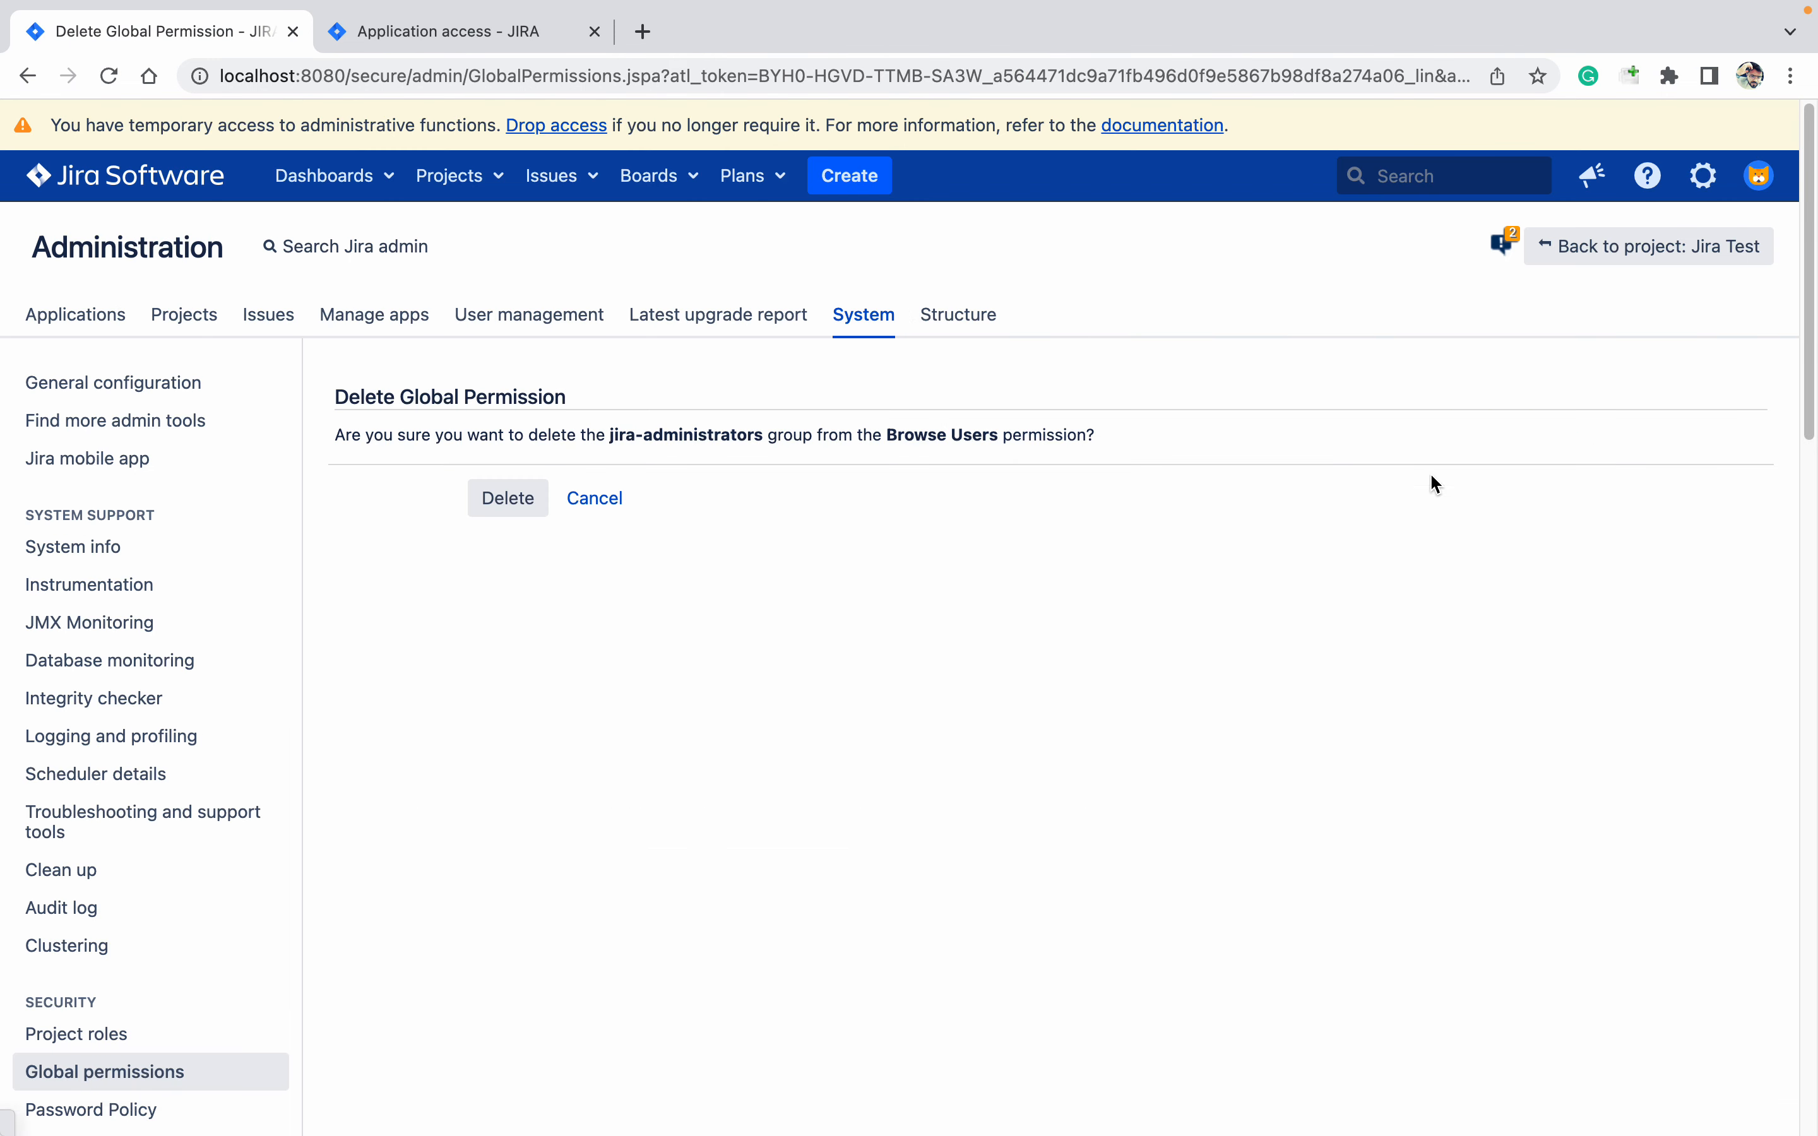
click(527, 510)
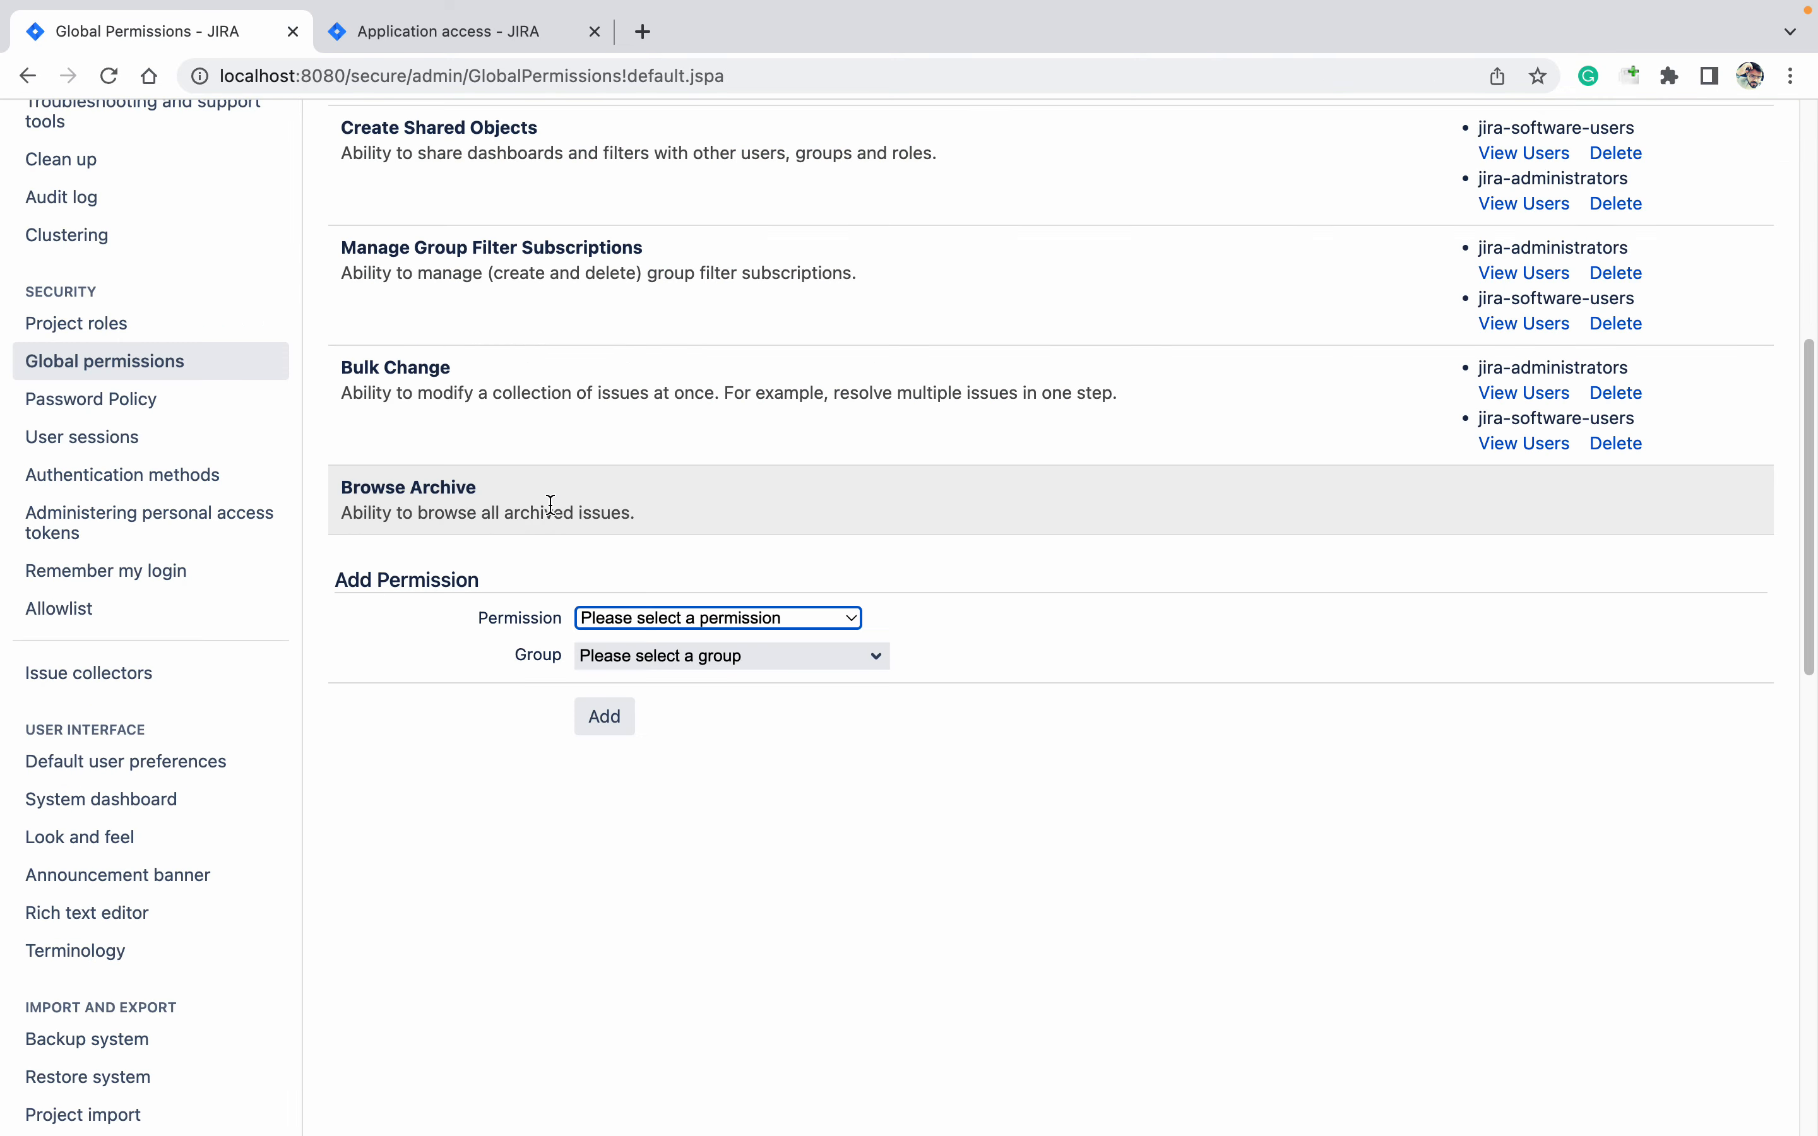
scroll(952, 552, down, 6)
scroll(952, 552, up, 10)
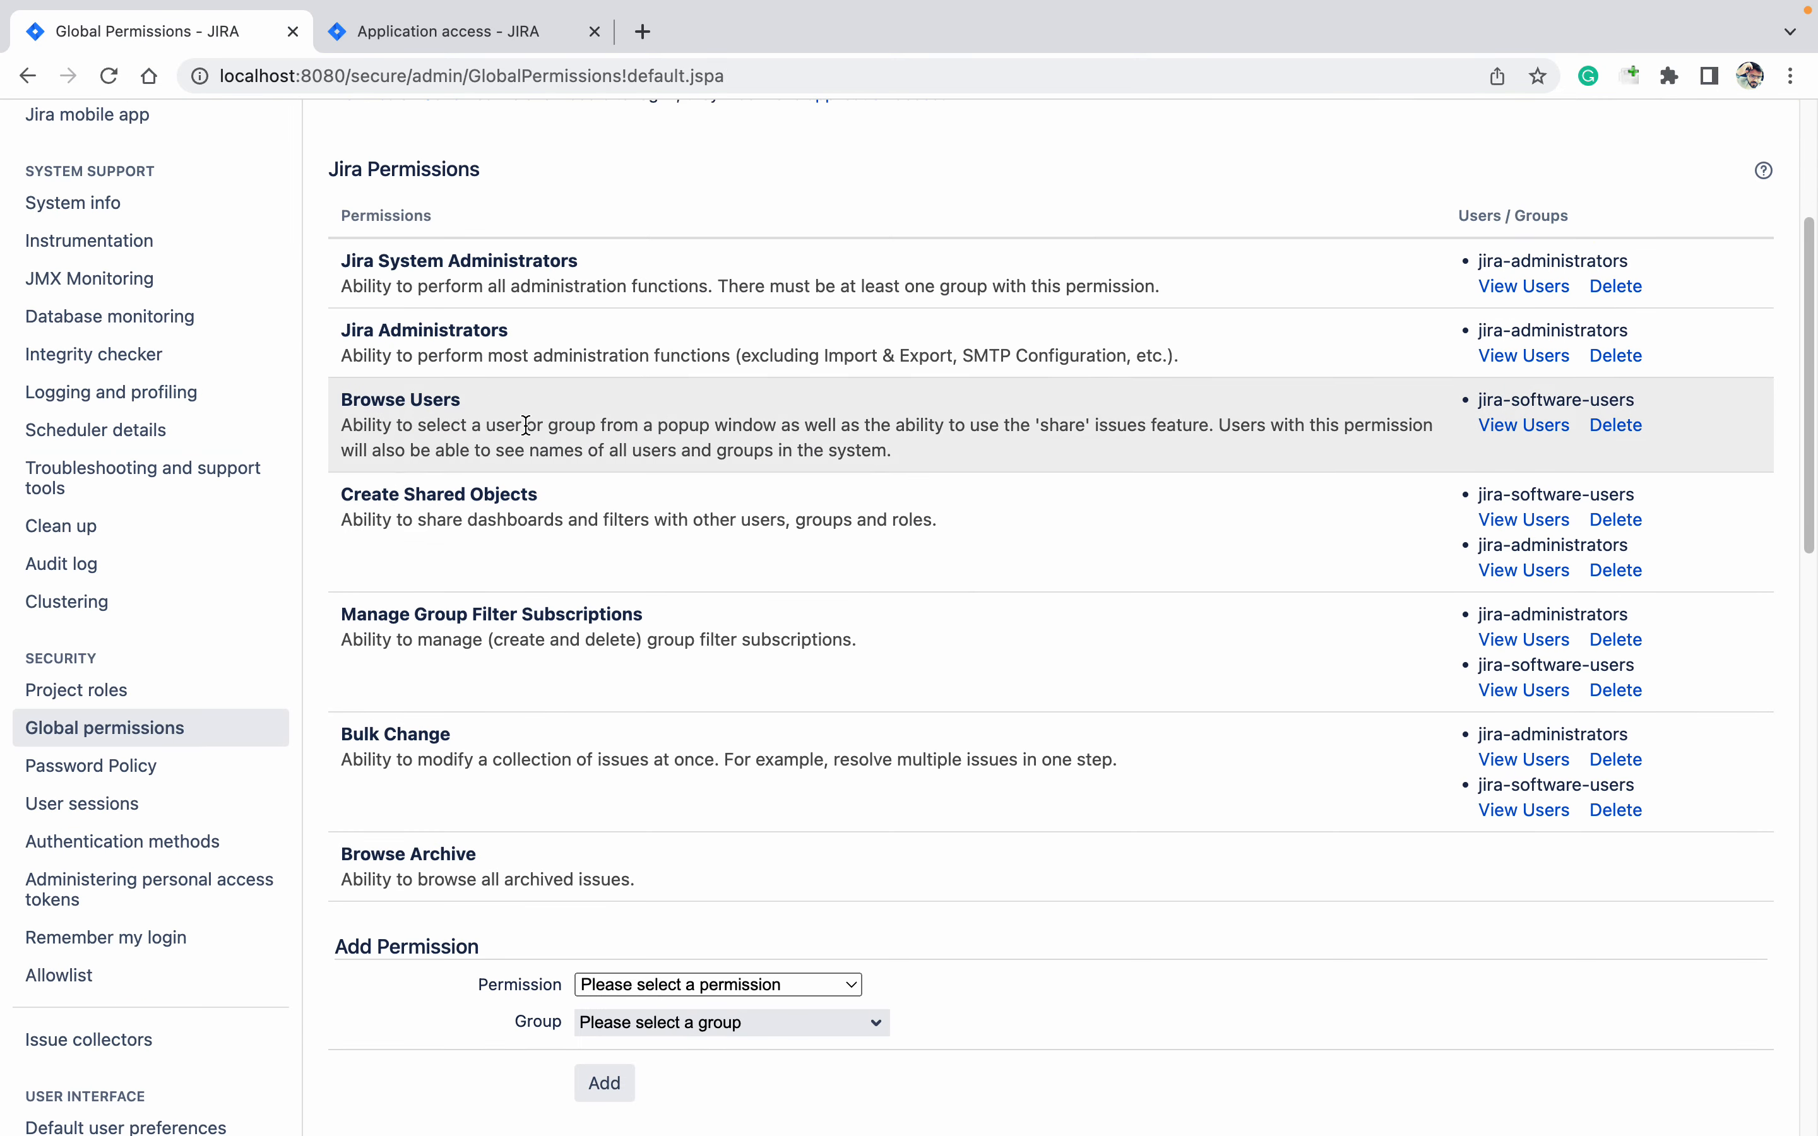
Remove the Jira SME user from the jira-software-users group in user management.
click(448, 31)
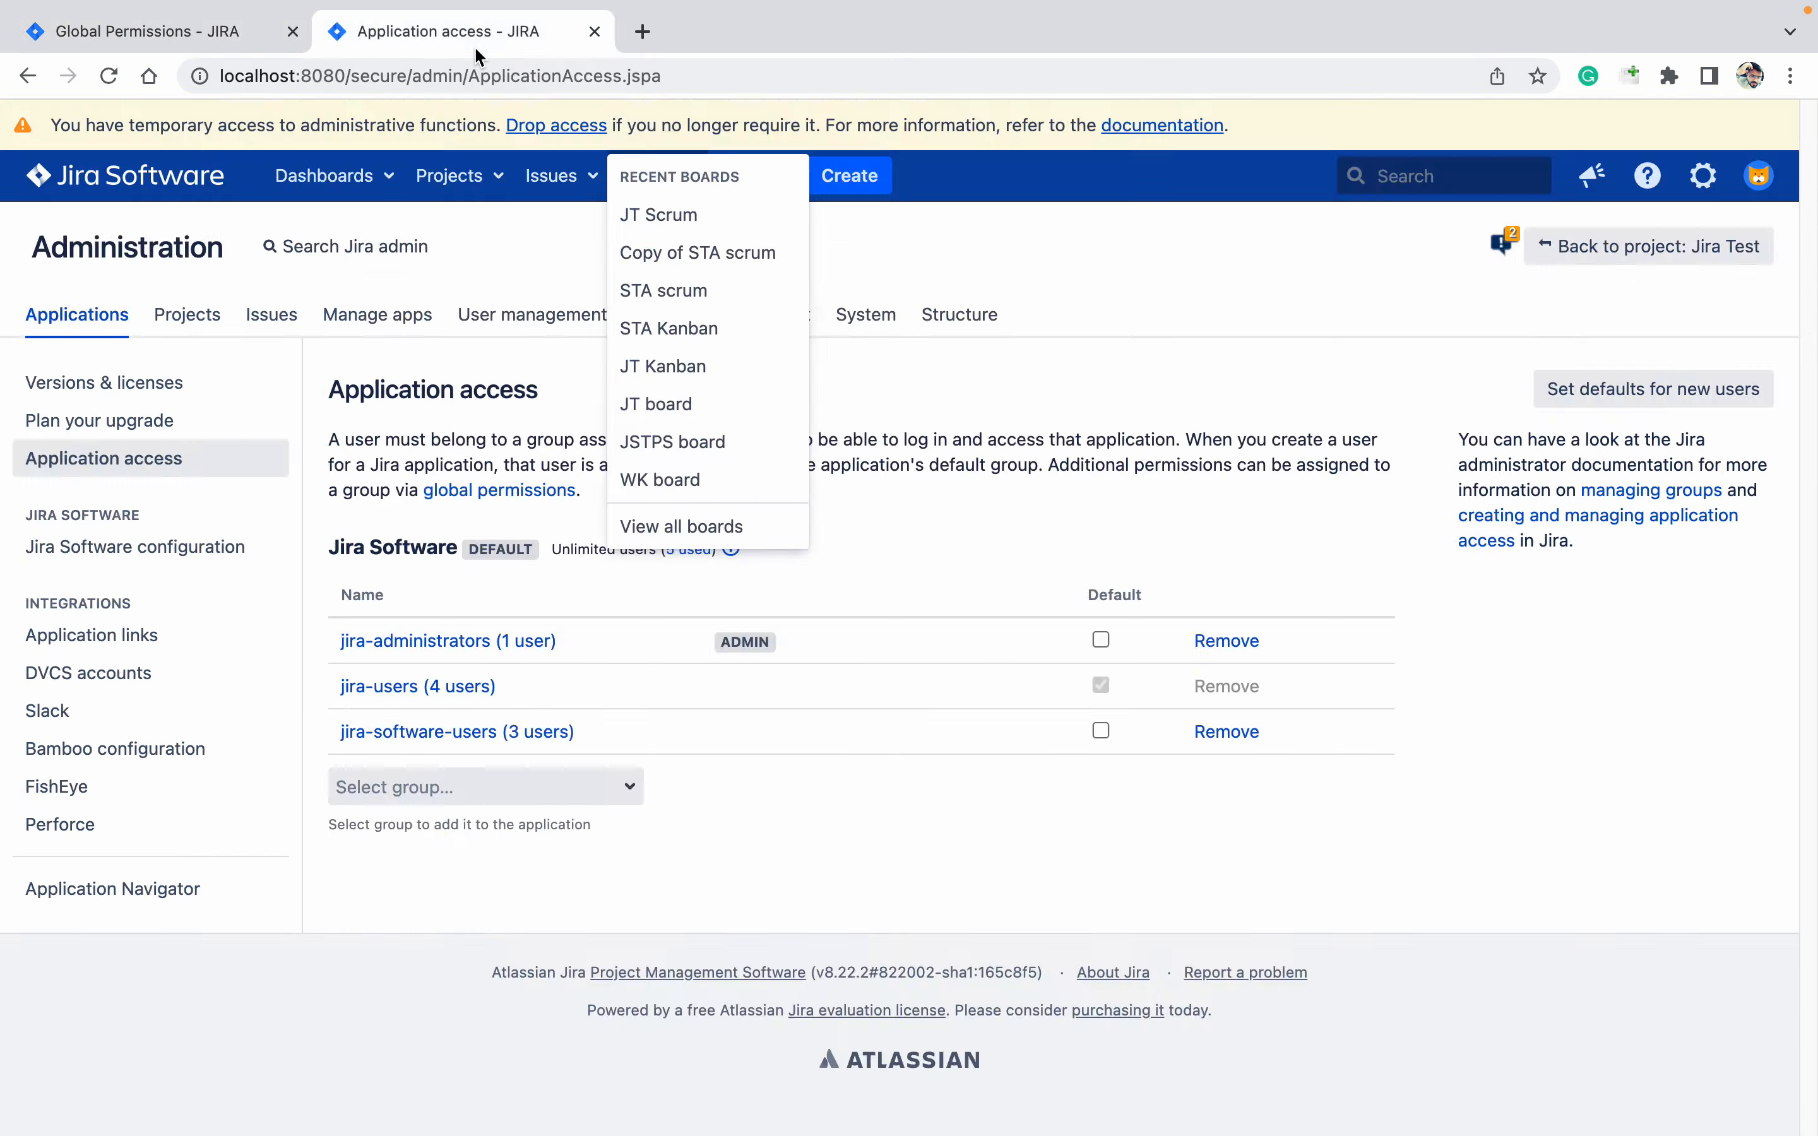
click(1719, 185)
click(1720, 186)
click(1656, 418)
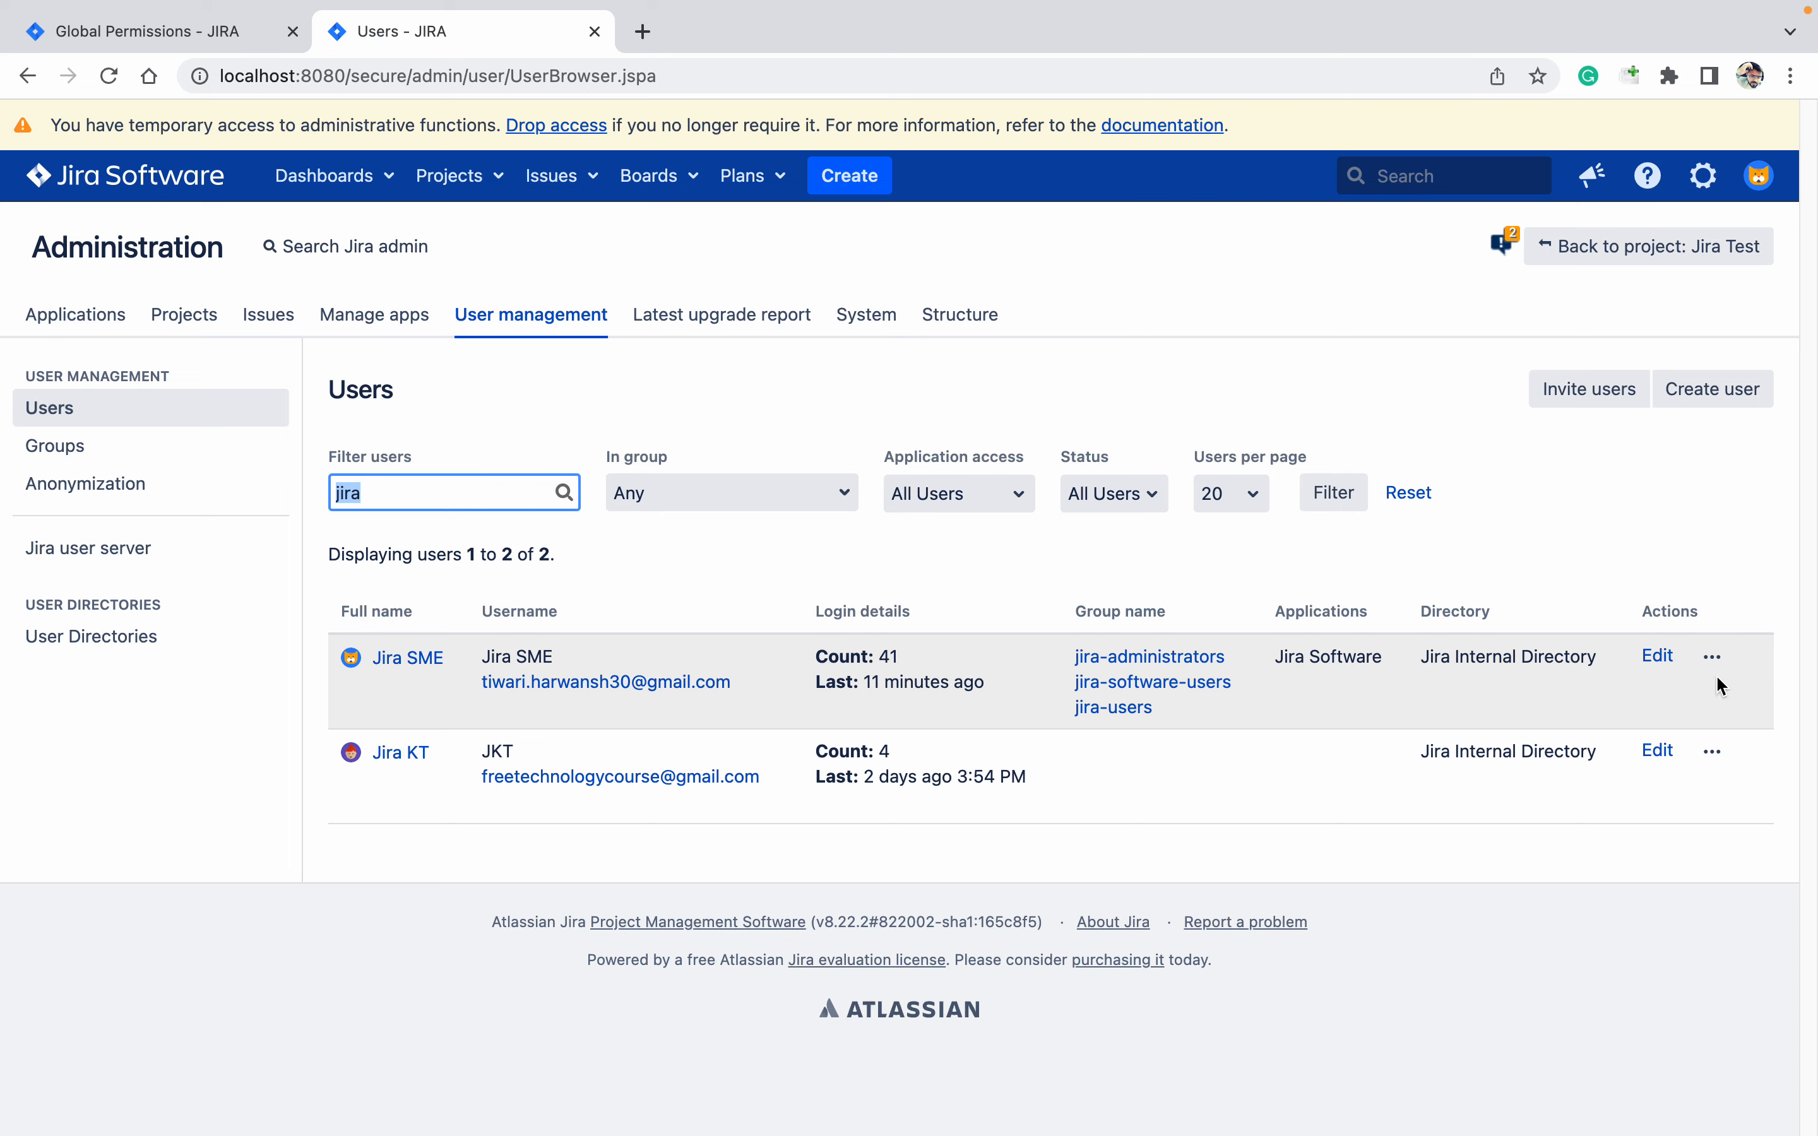
click(1713, 656)
click(1610, 702)
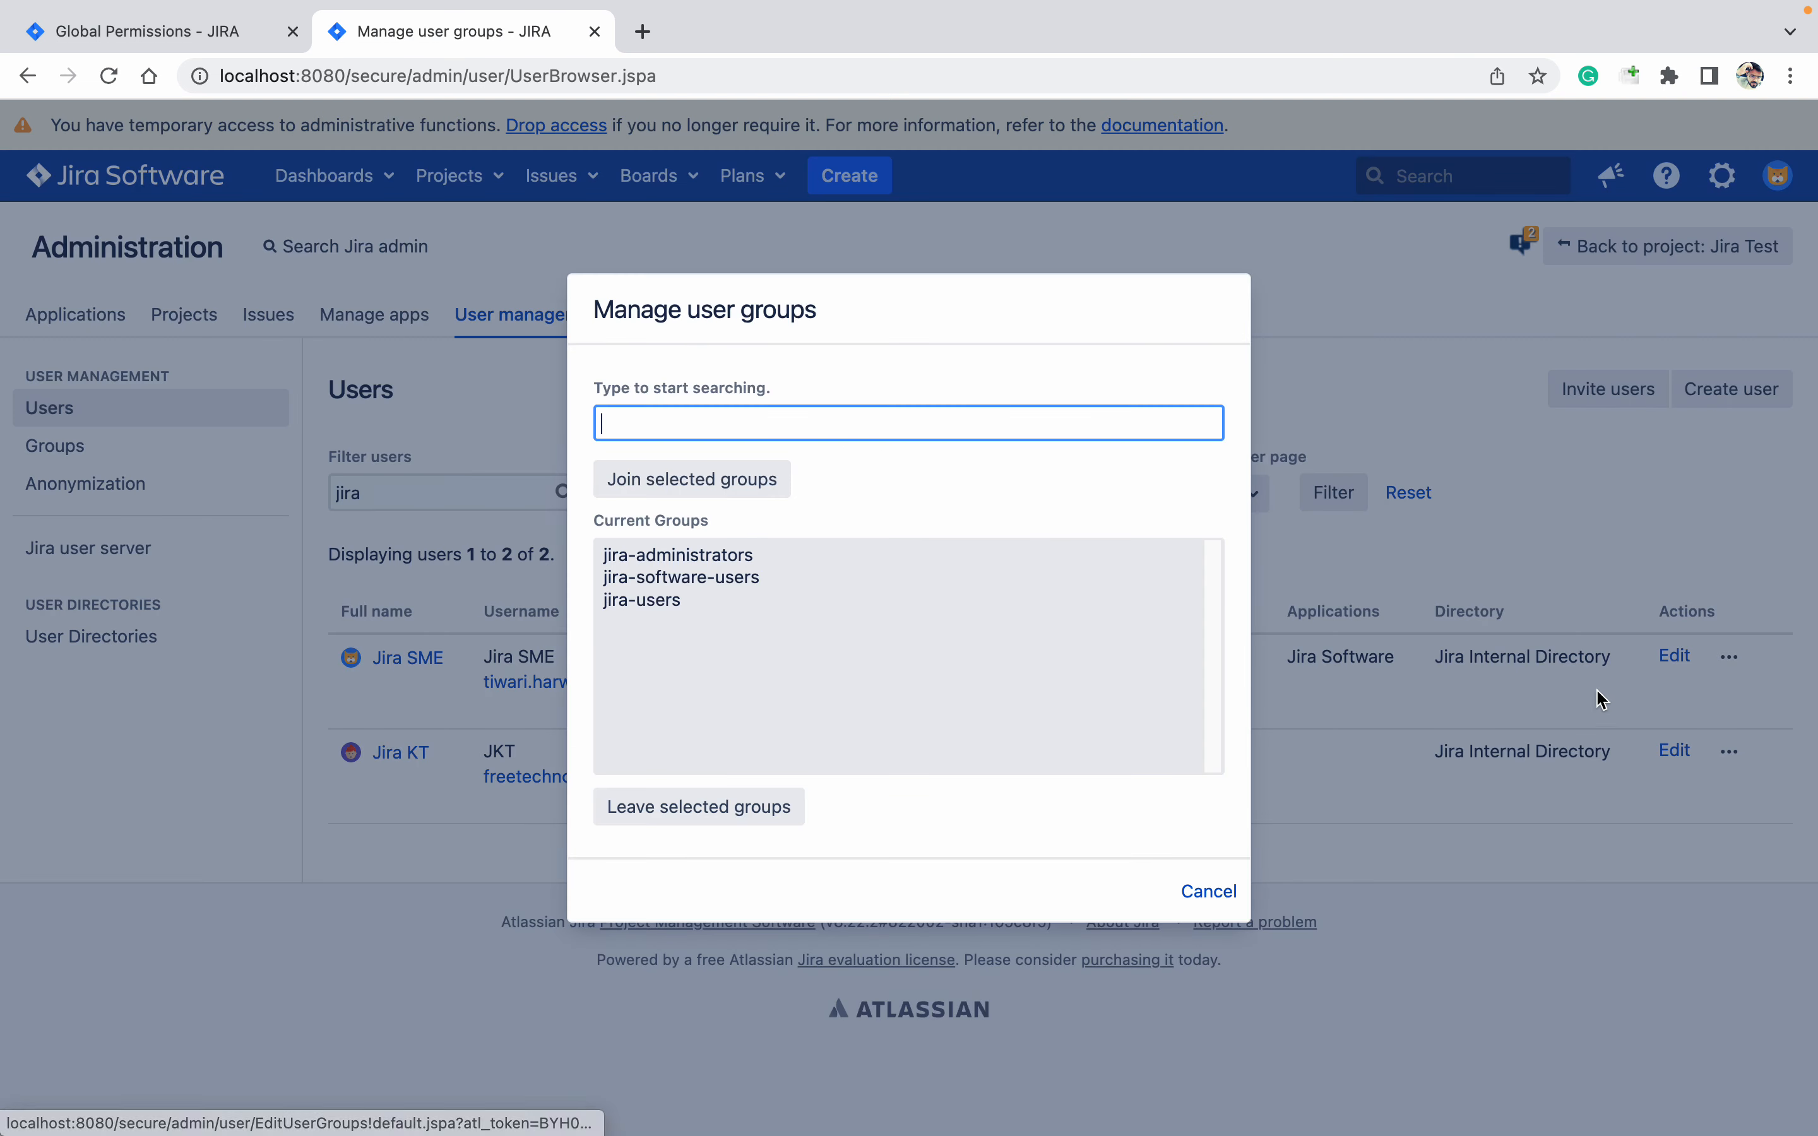
click(699, 579)
click(740, 808)
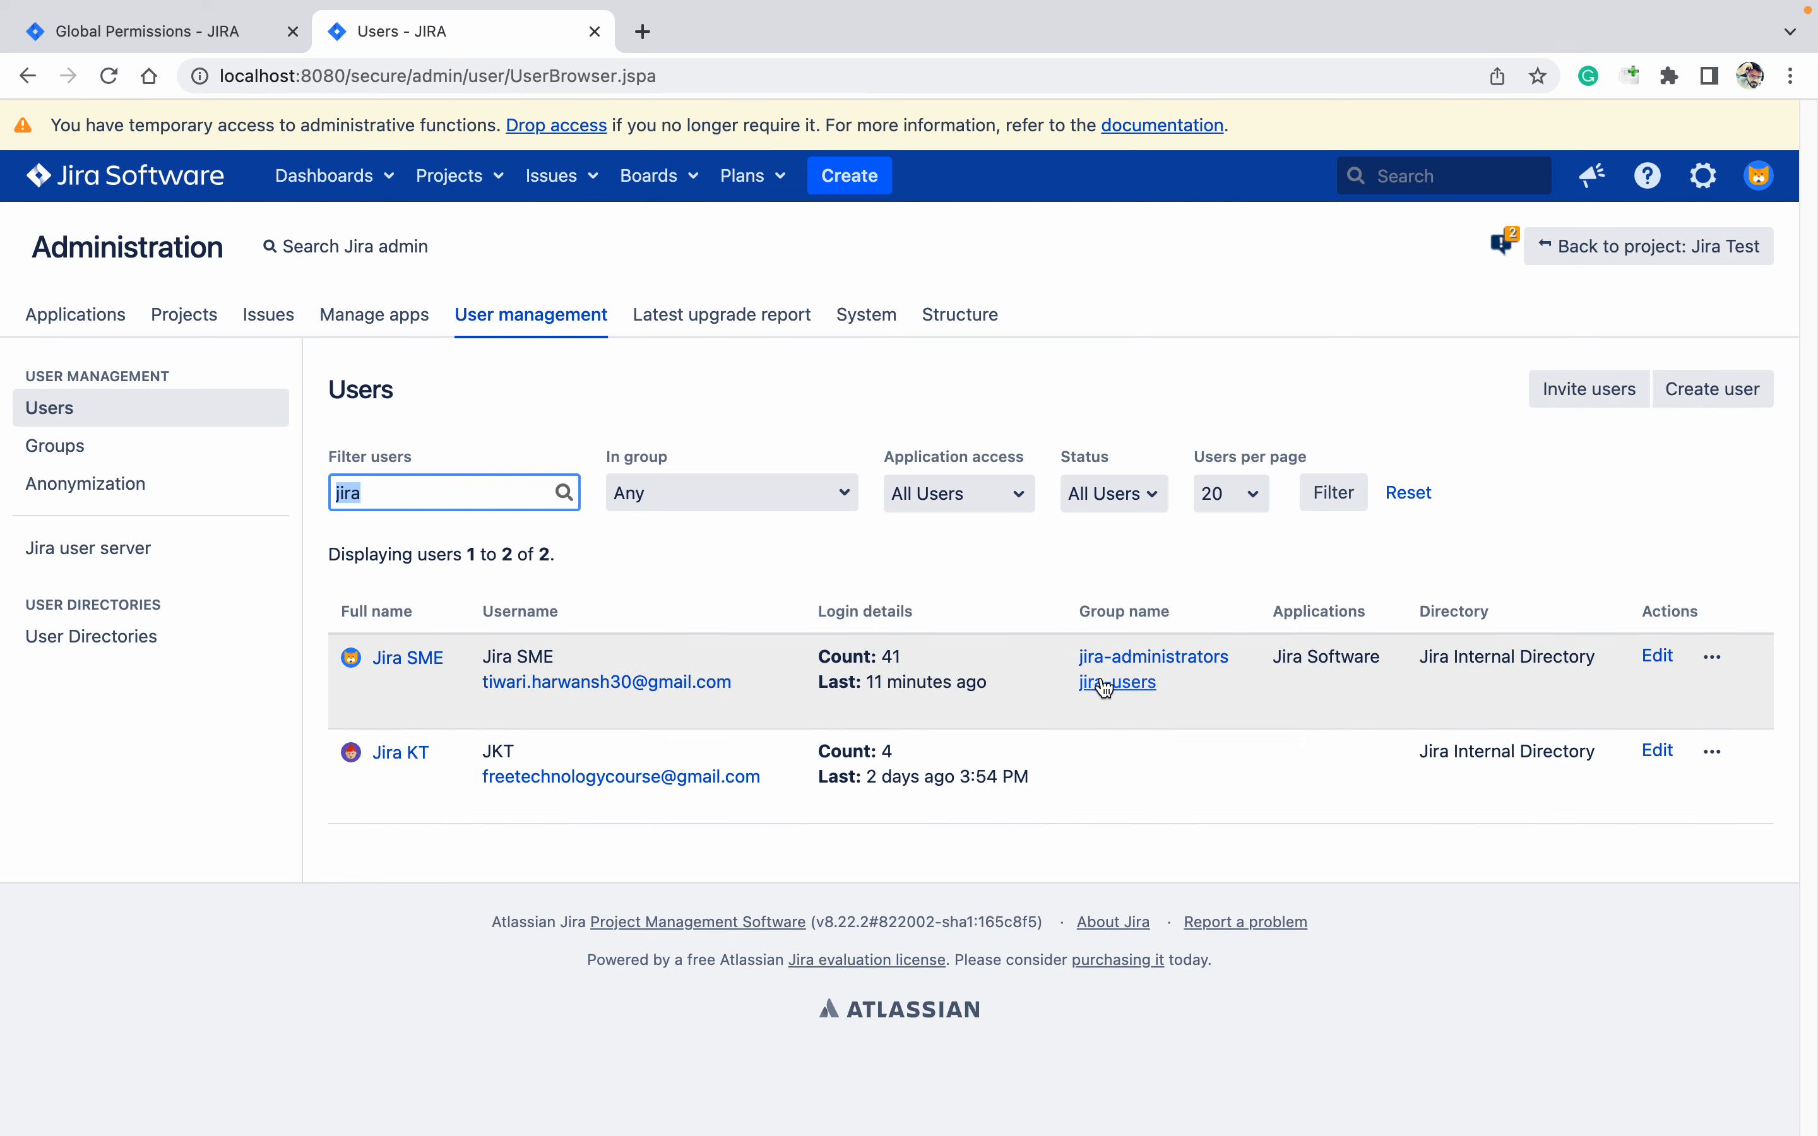
Return to the global permissions and open the Jira Test (JT) project in a new browser tab.
click(224, 44)
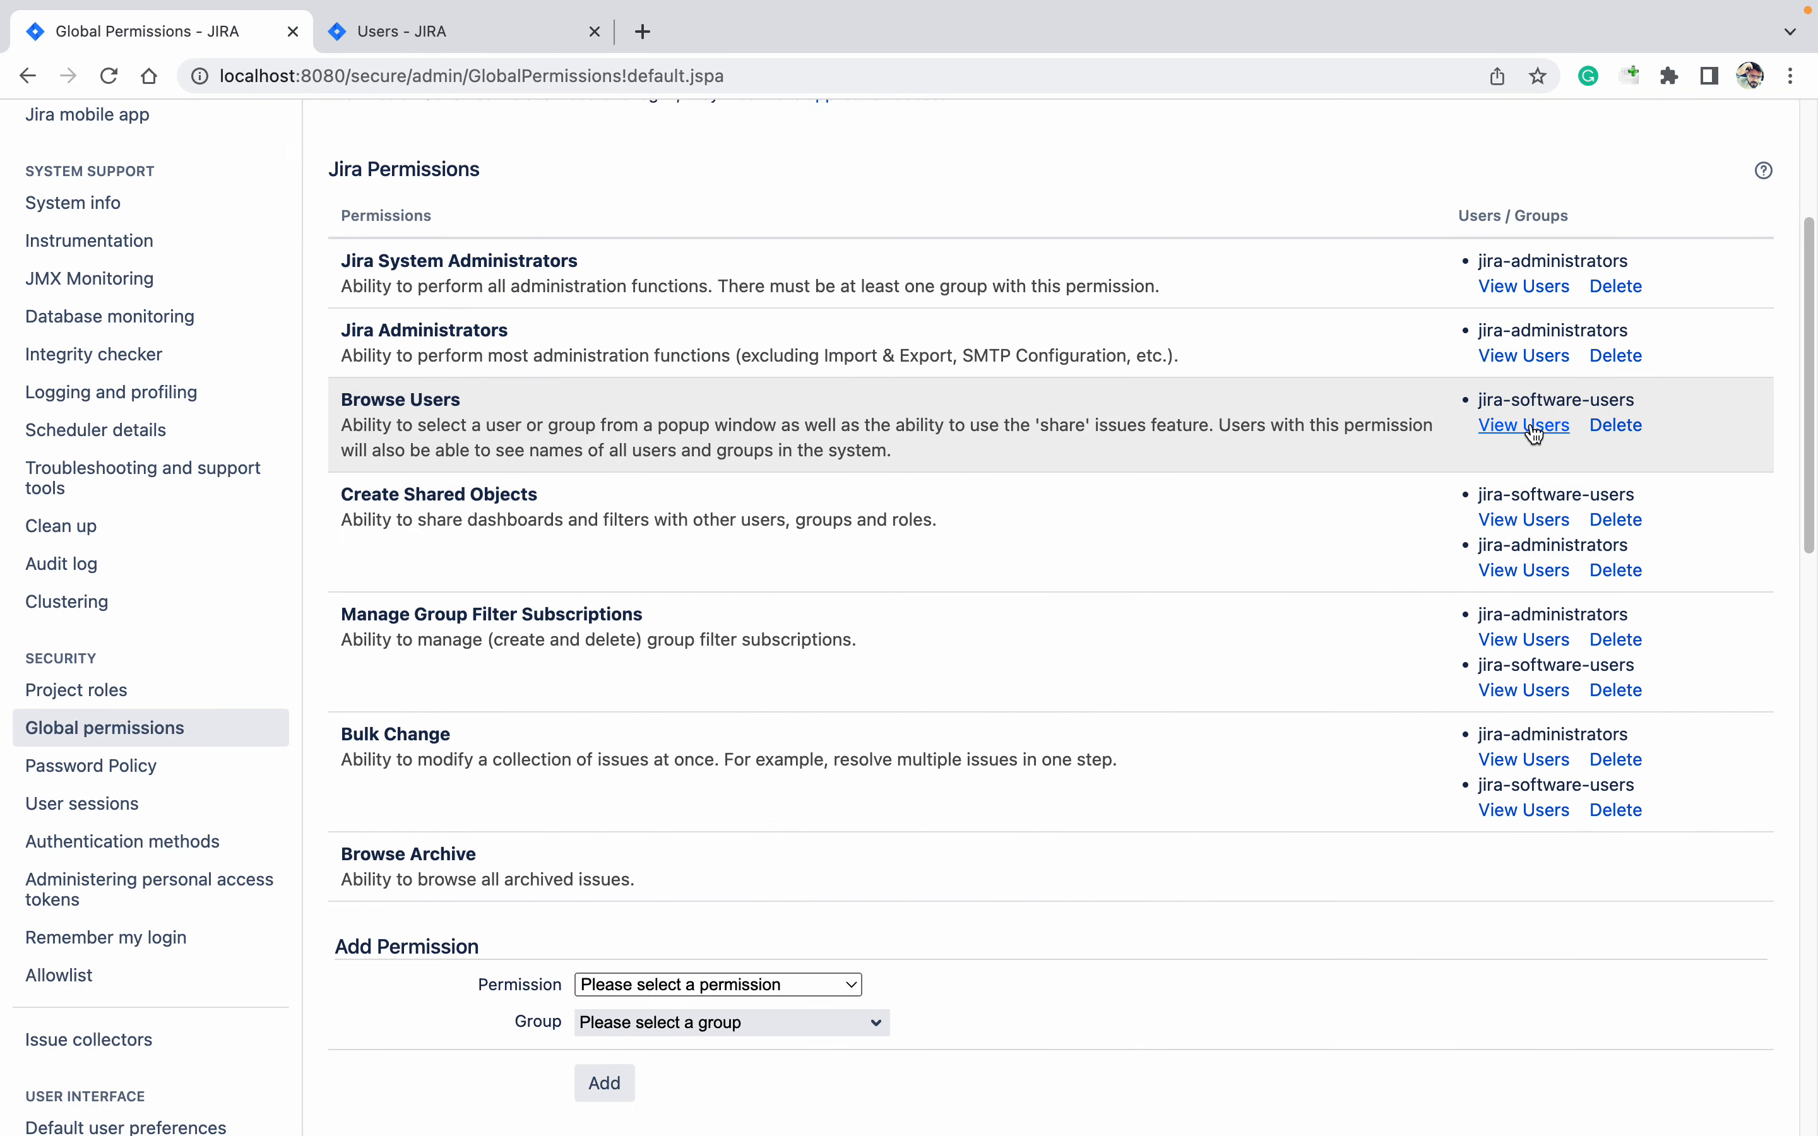
scroll(1039, 608, down, 10)
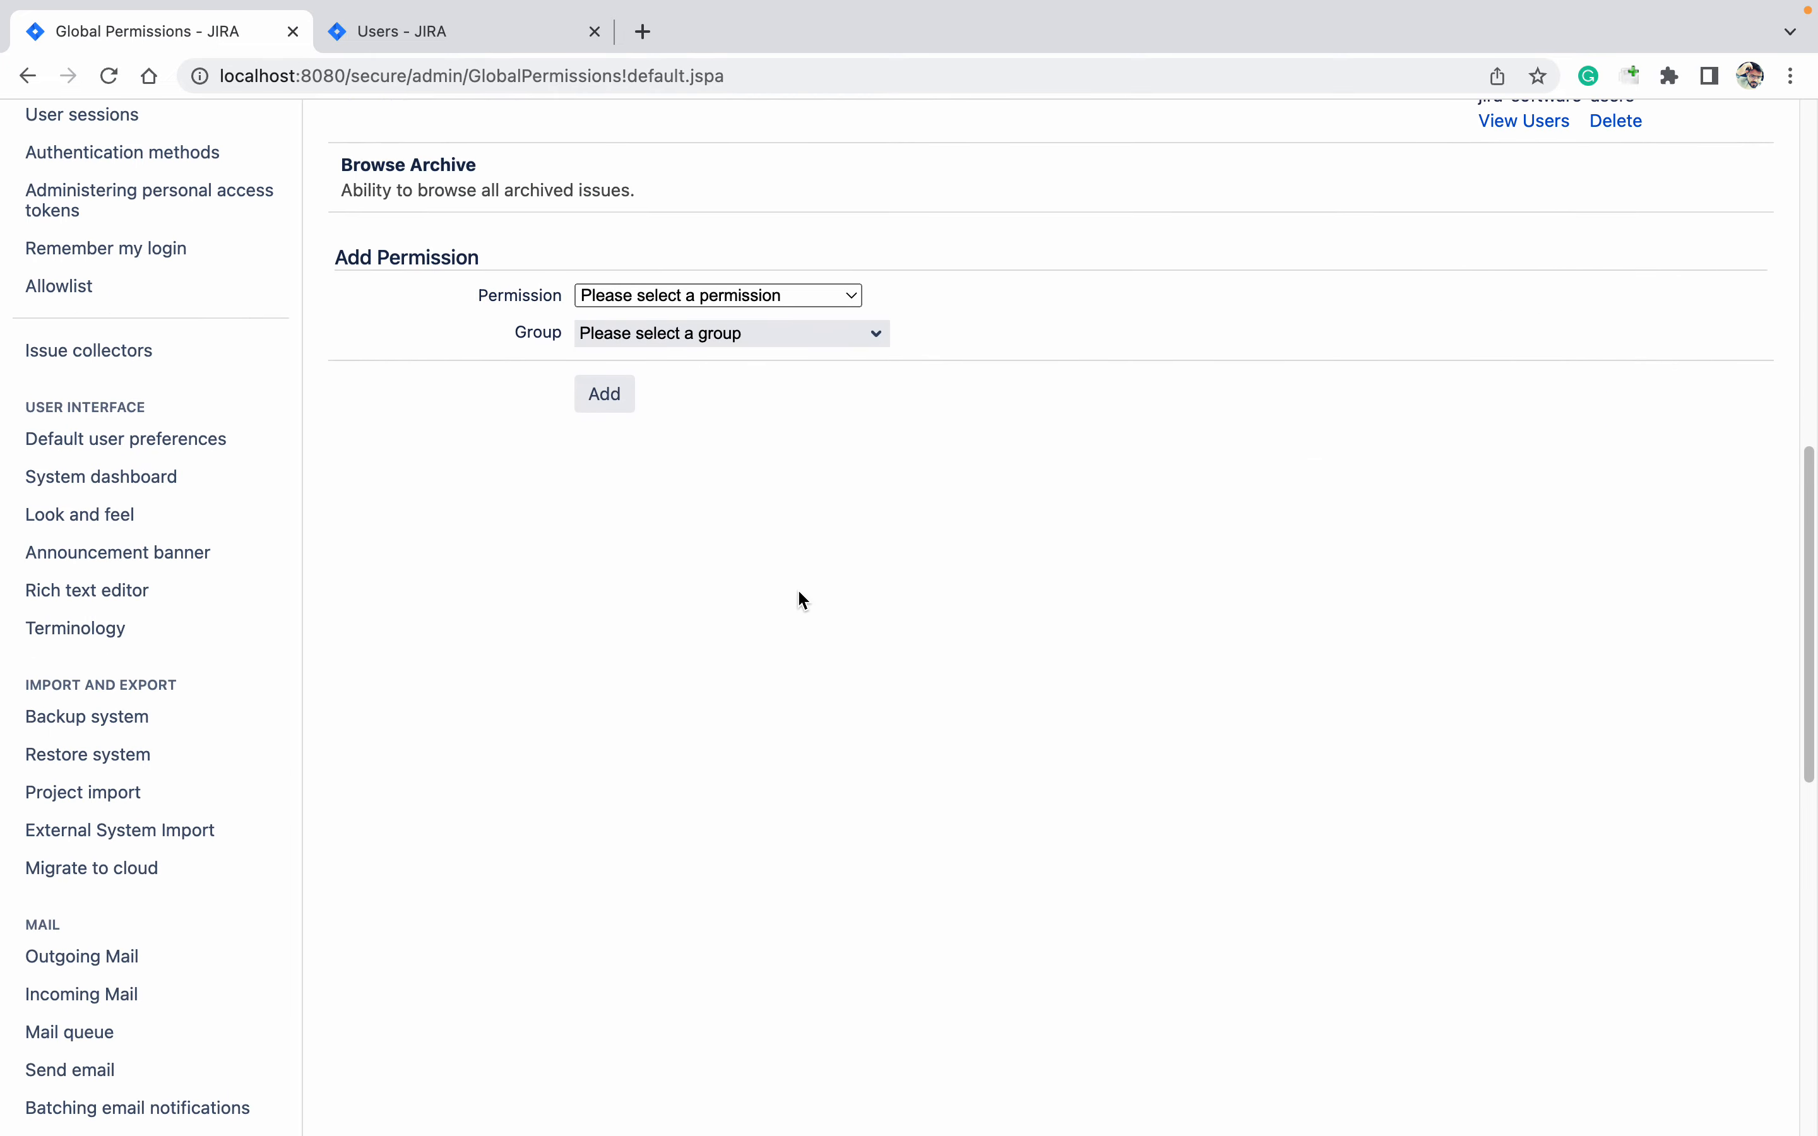
scroll(799, 597, up, 10)
click(469, 200)
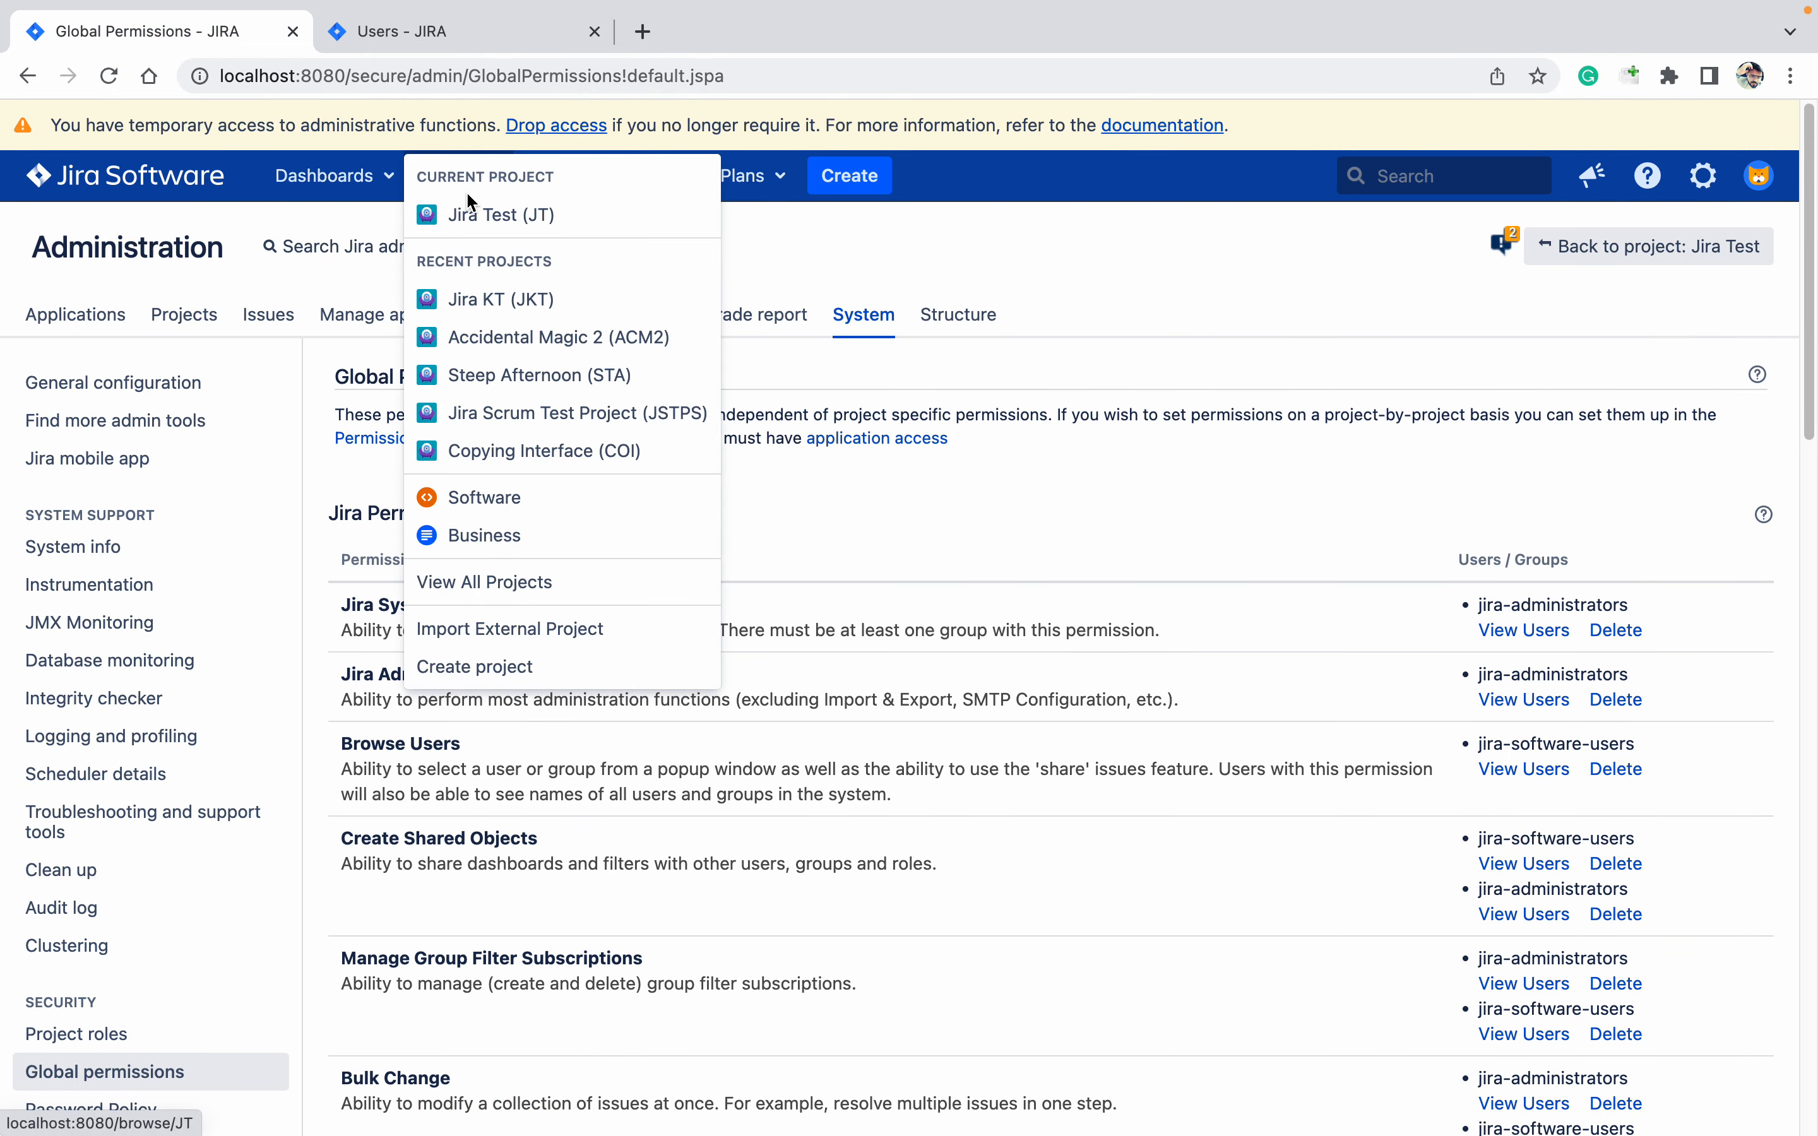
super+click(552, 225)
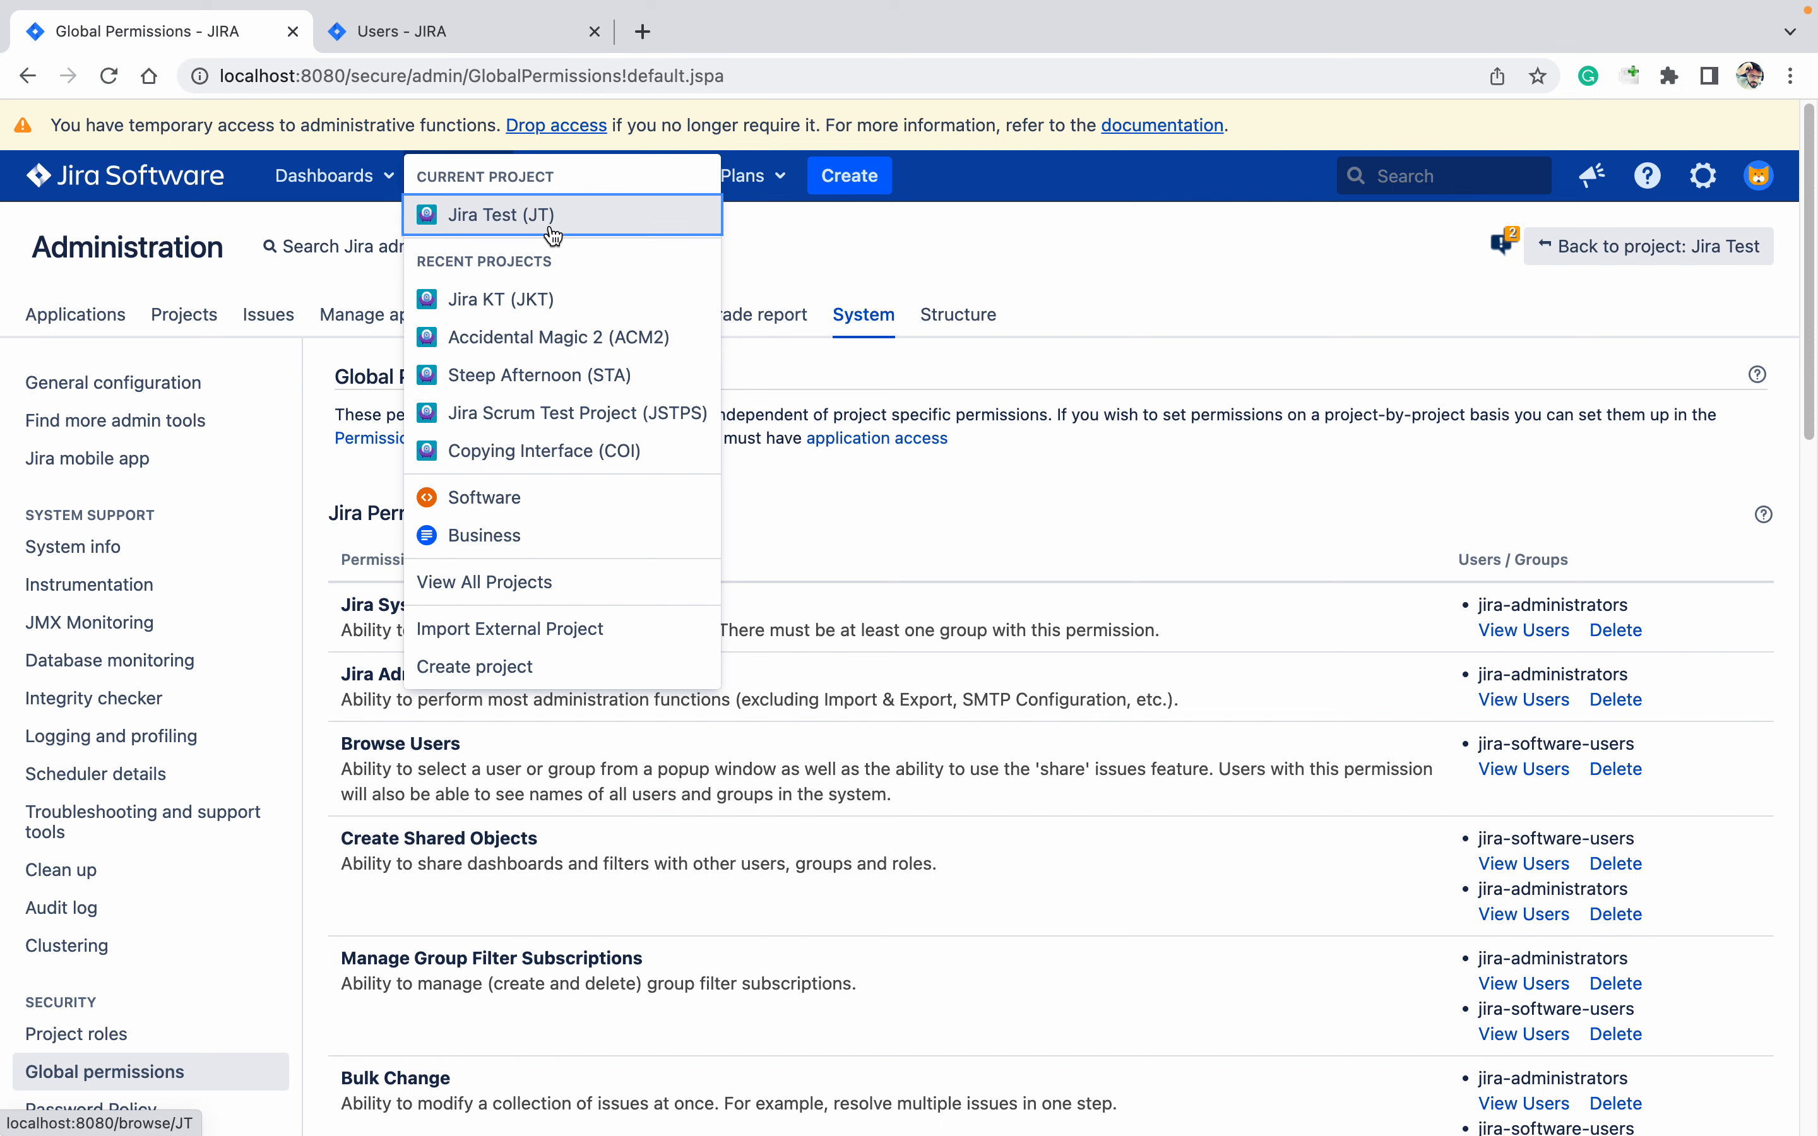
click(759, 50)
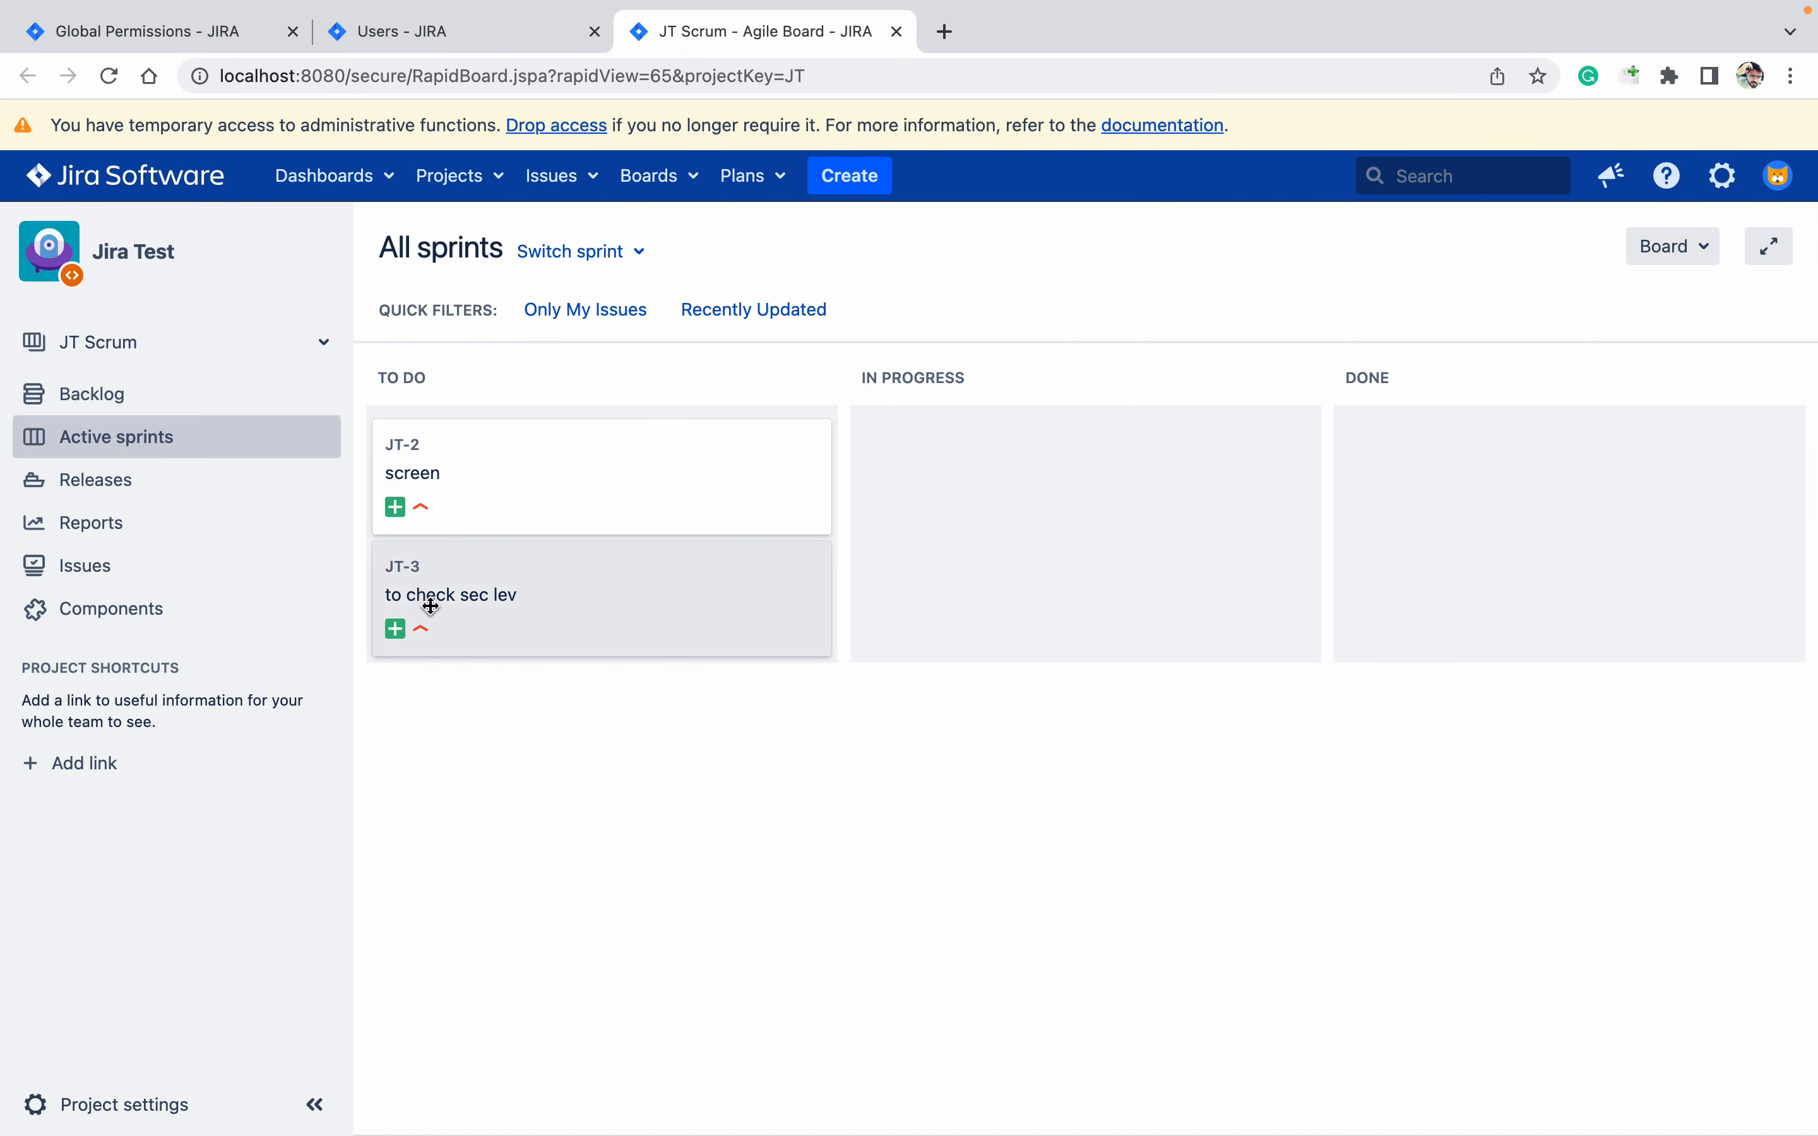
click(420, 465)
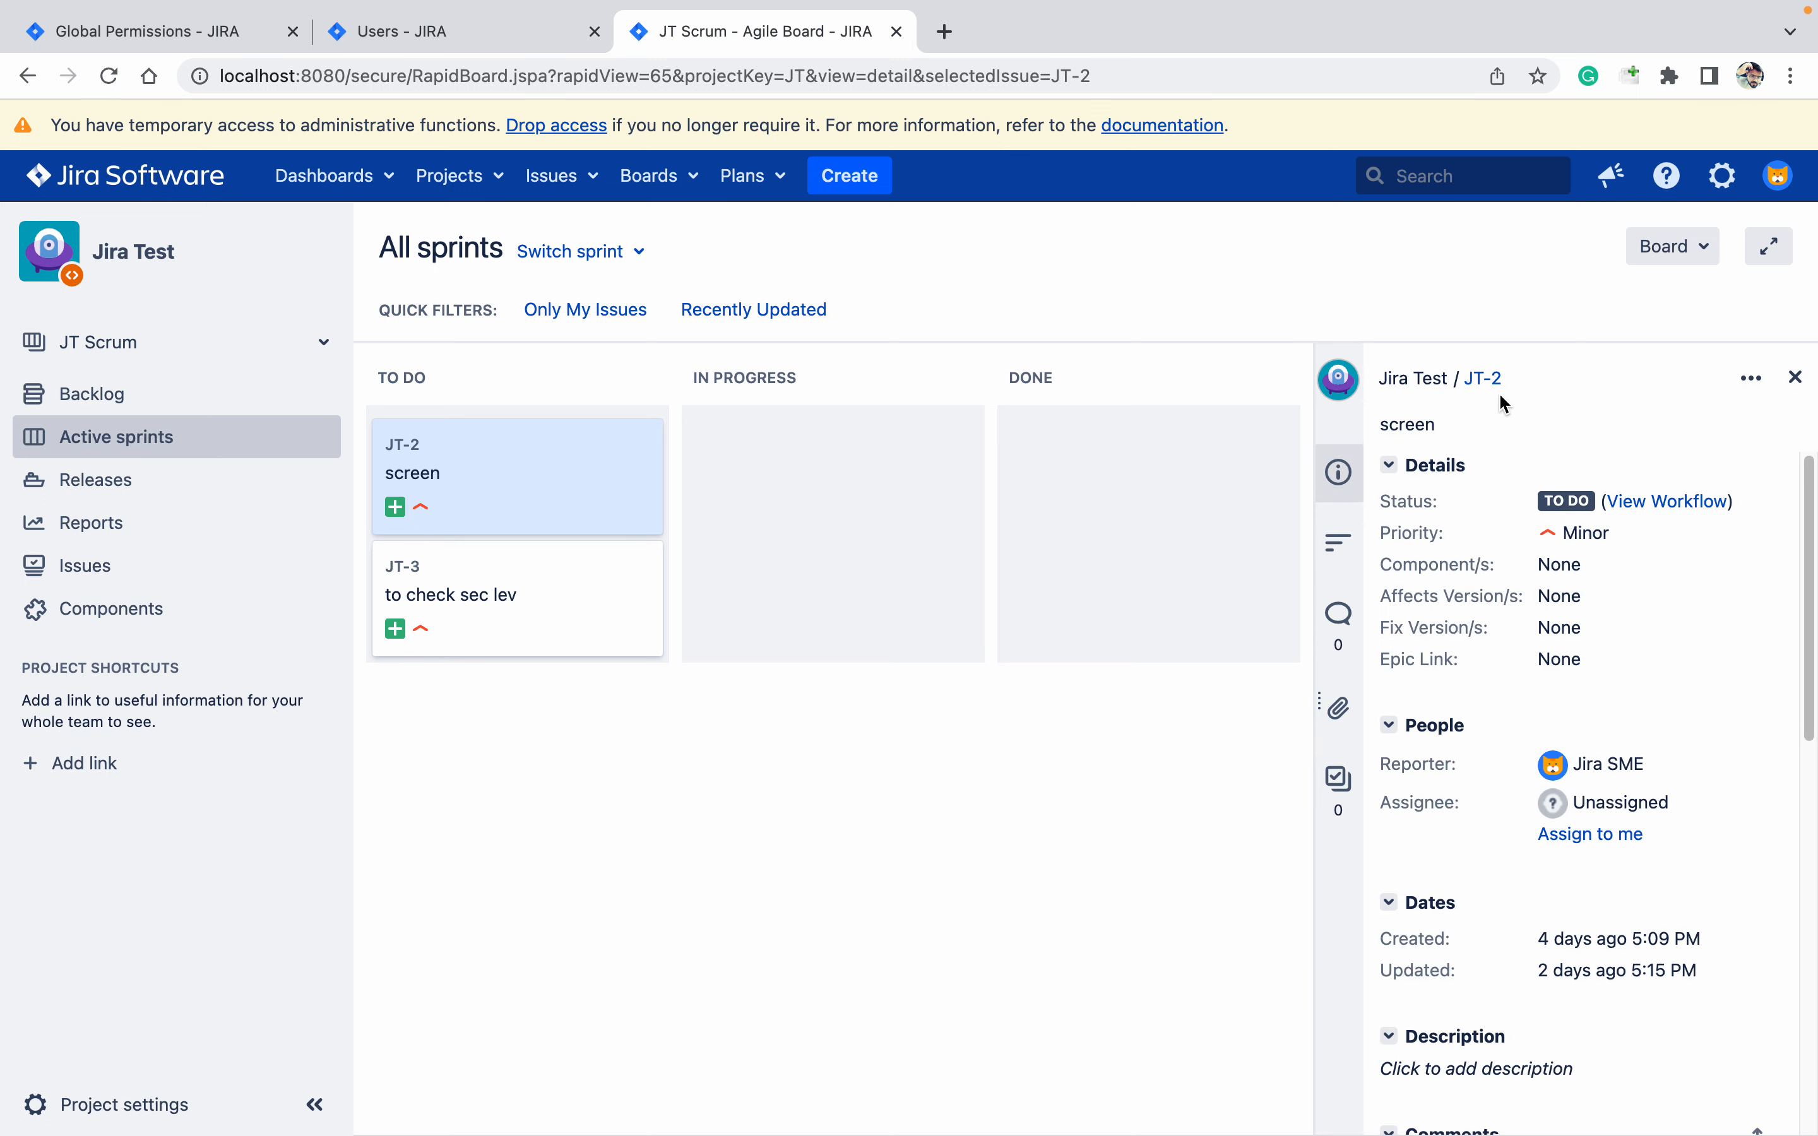
click(1486, 379)
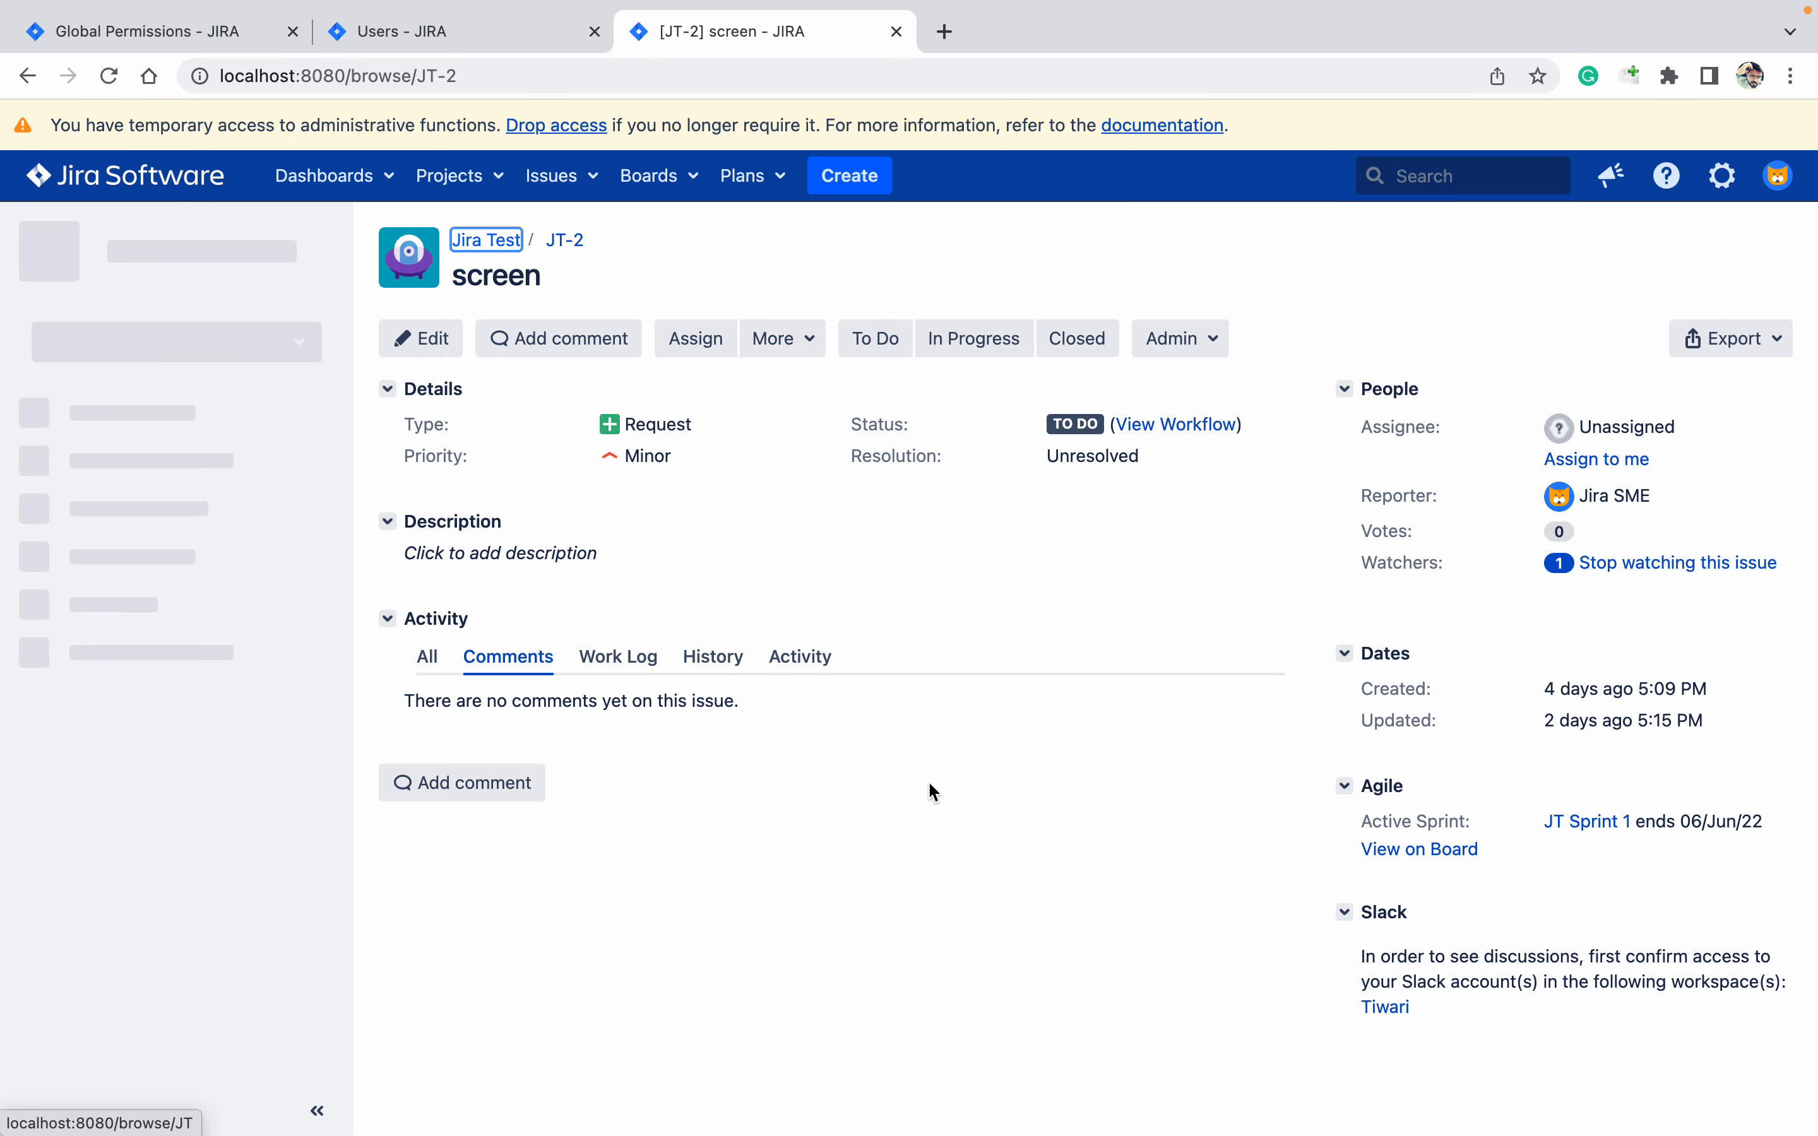
click(454, 789)
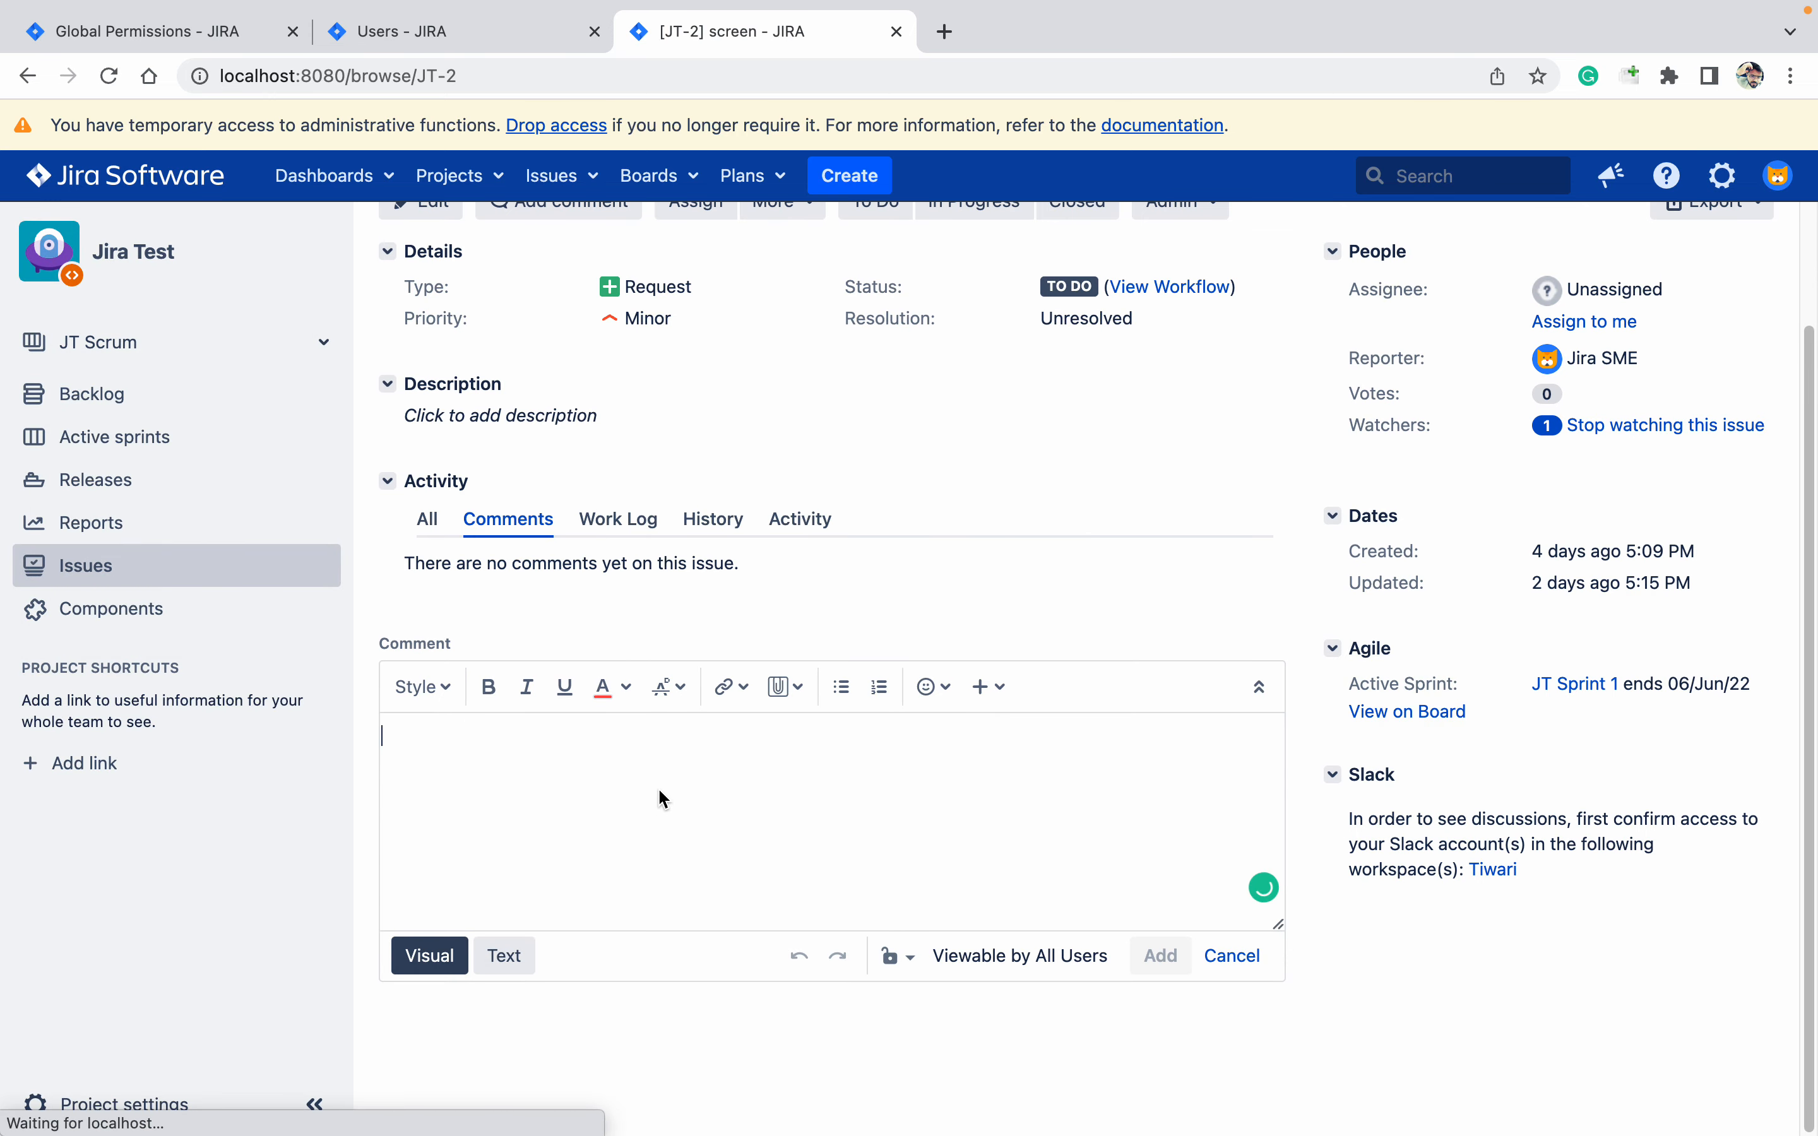
text(@jira)
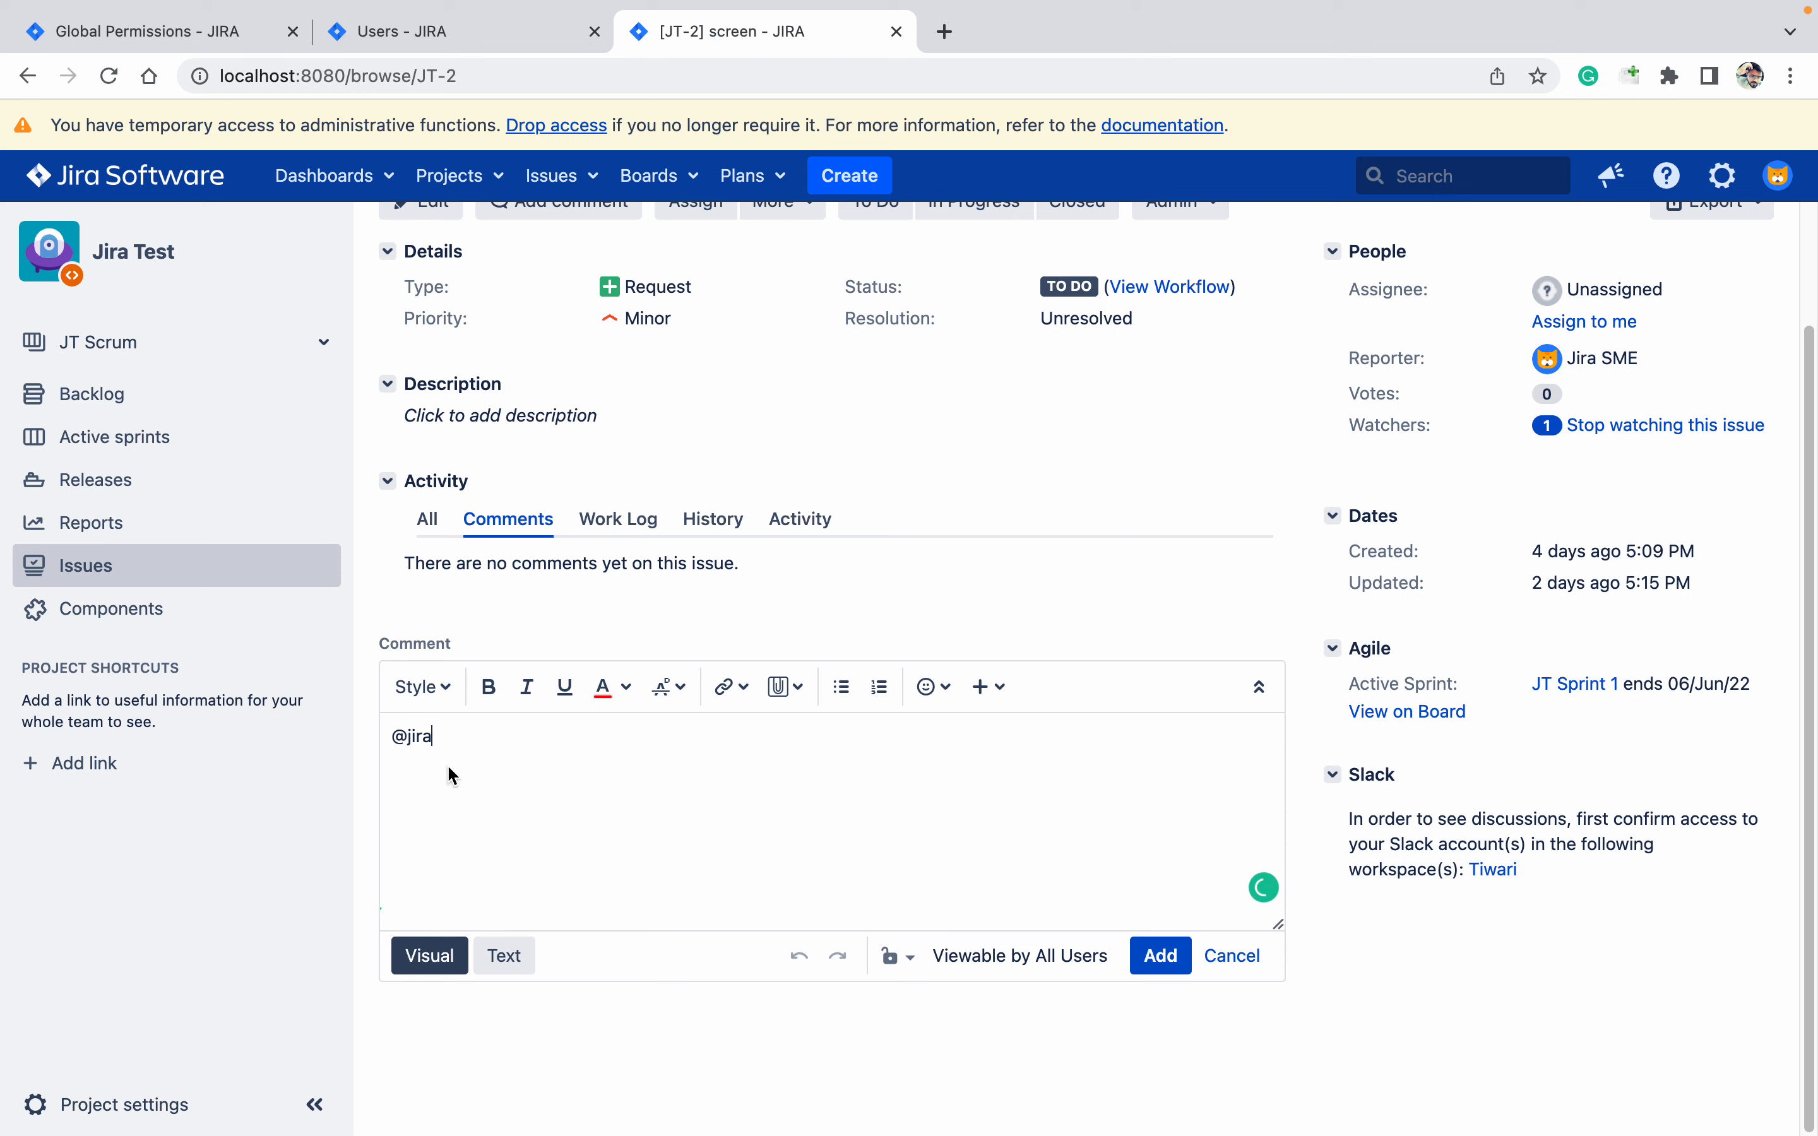
Try to add a group matching "jira" to the Browse Users global permission, and clear the group entry.
click(186, 36)
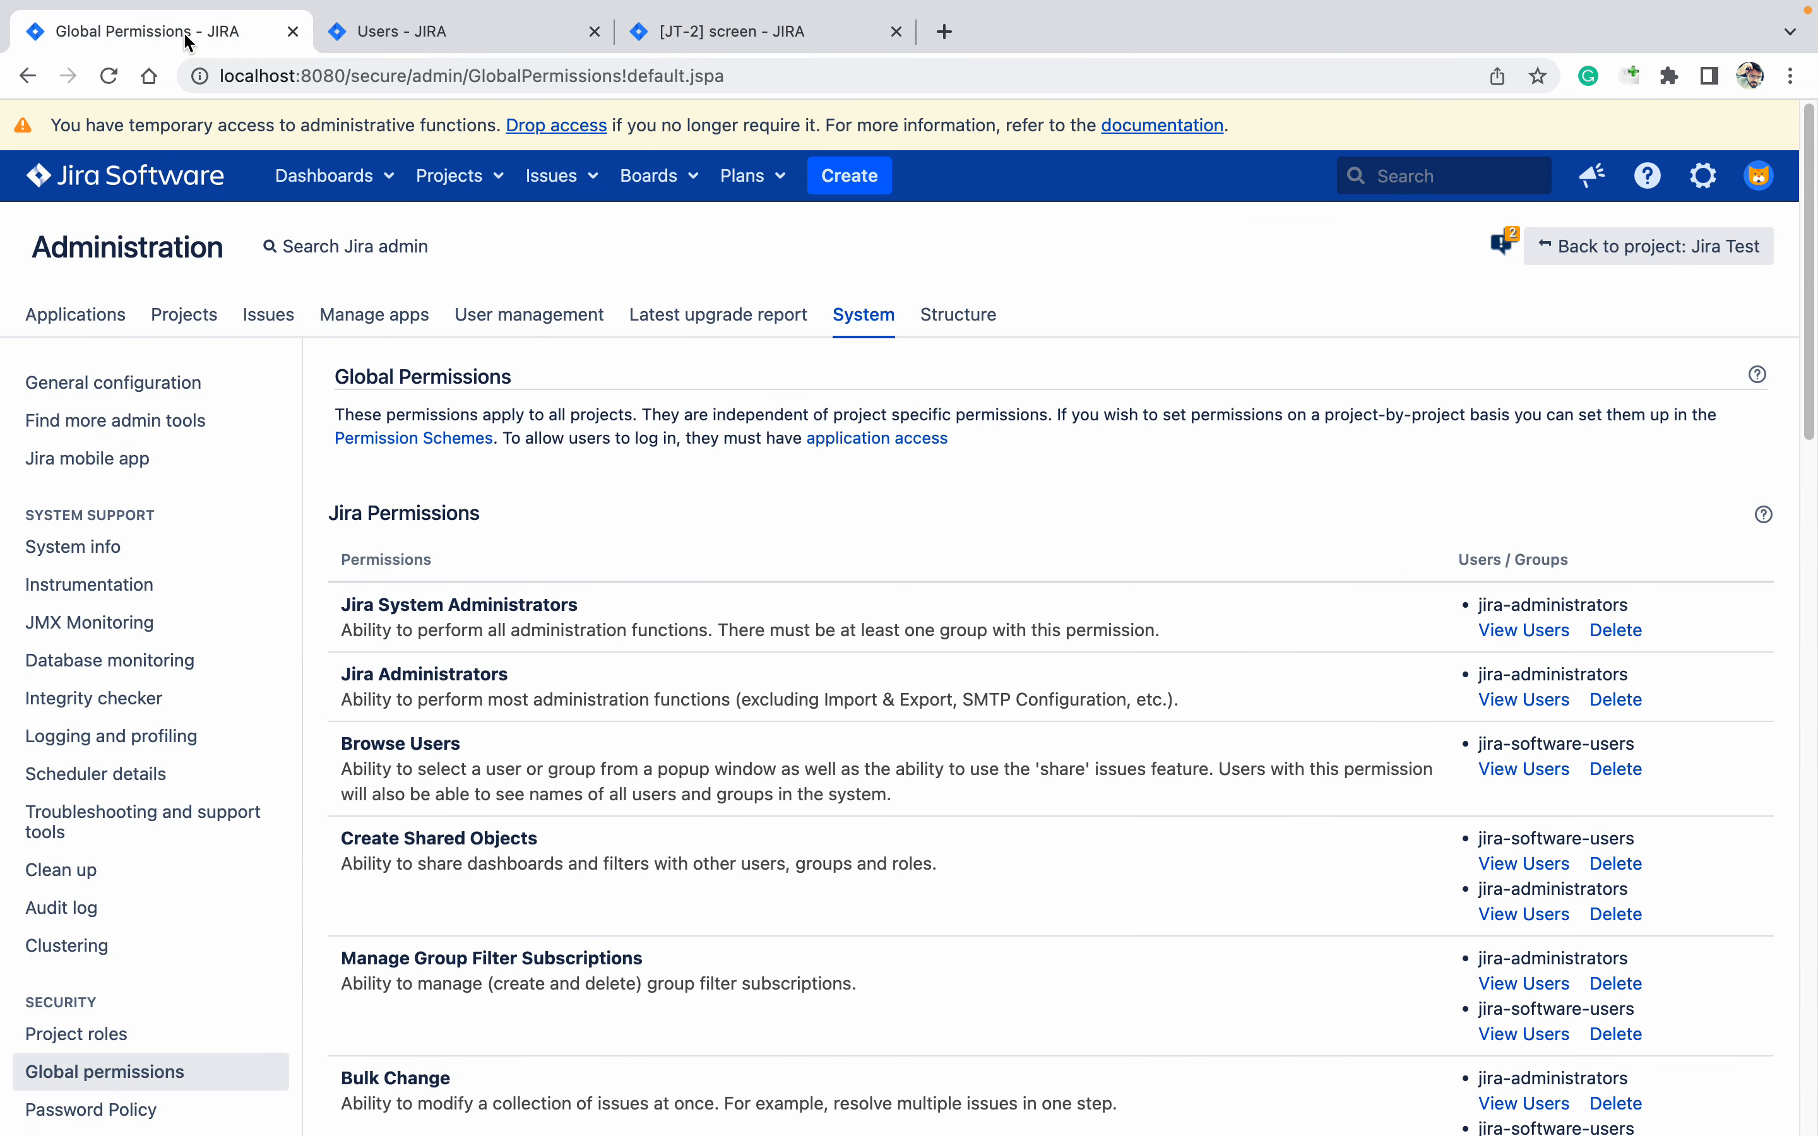
scroll(1019, 748, down, 10)
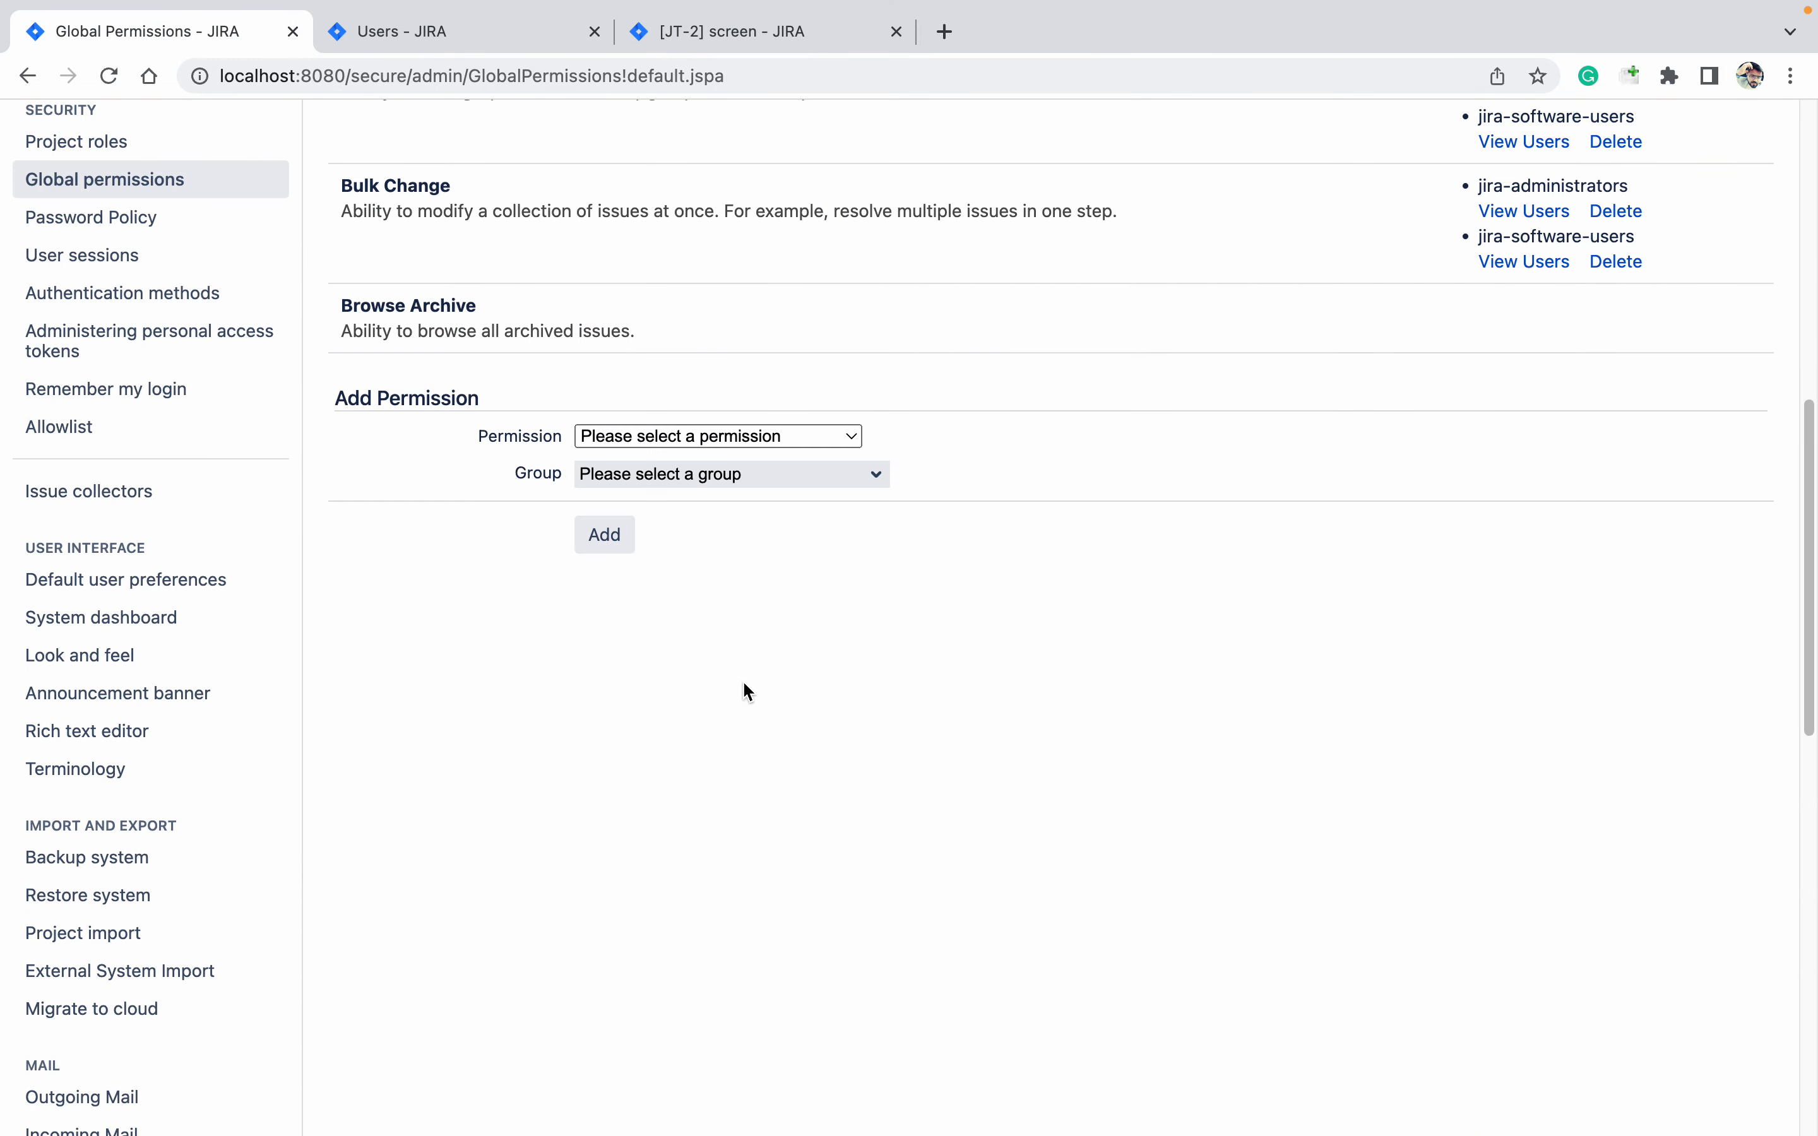
click(690, 435)
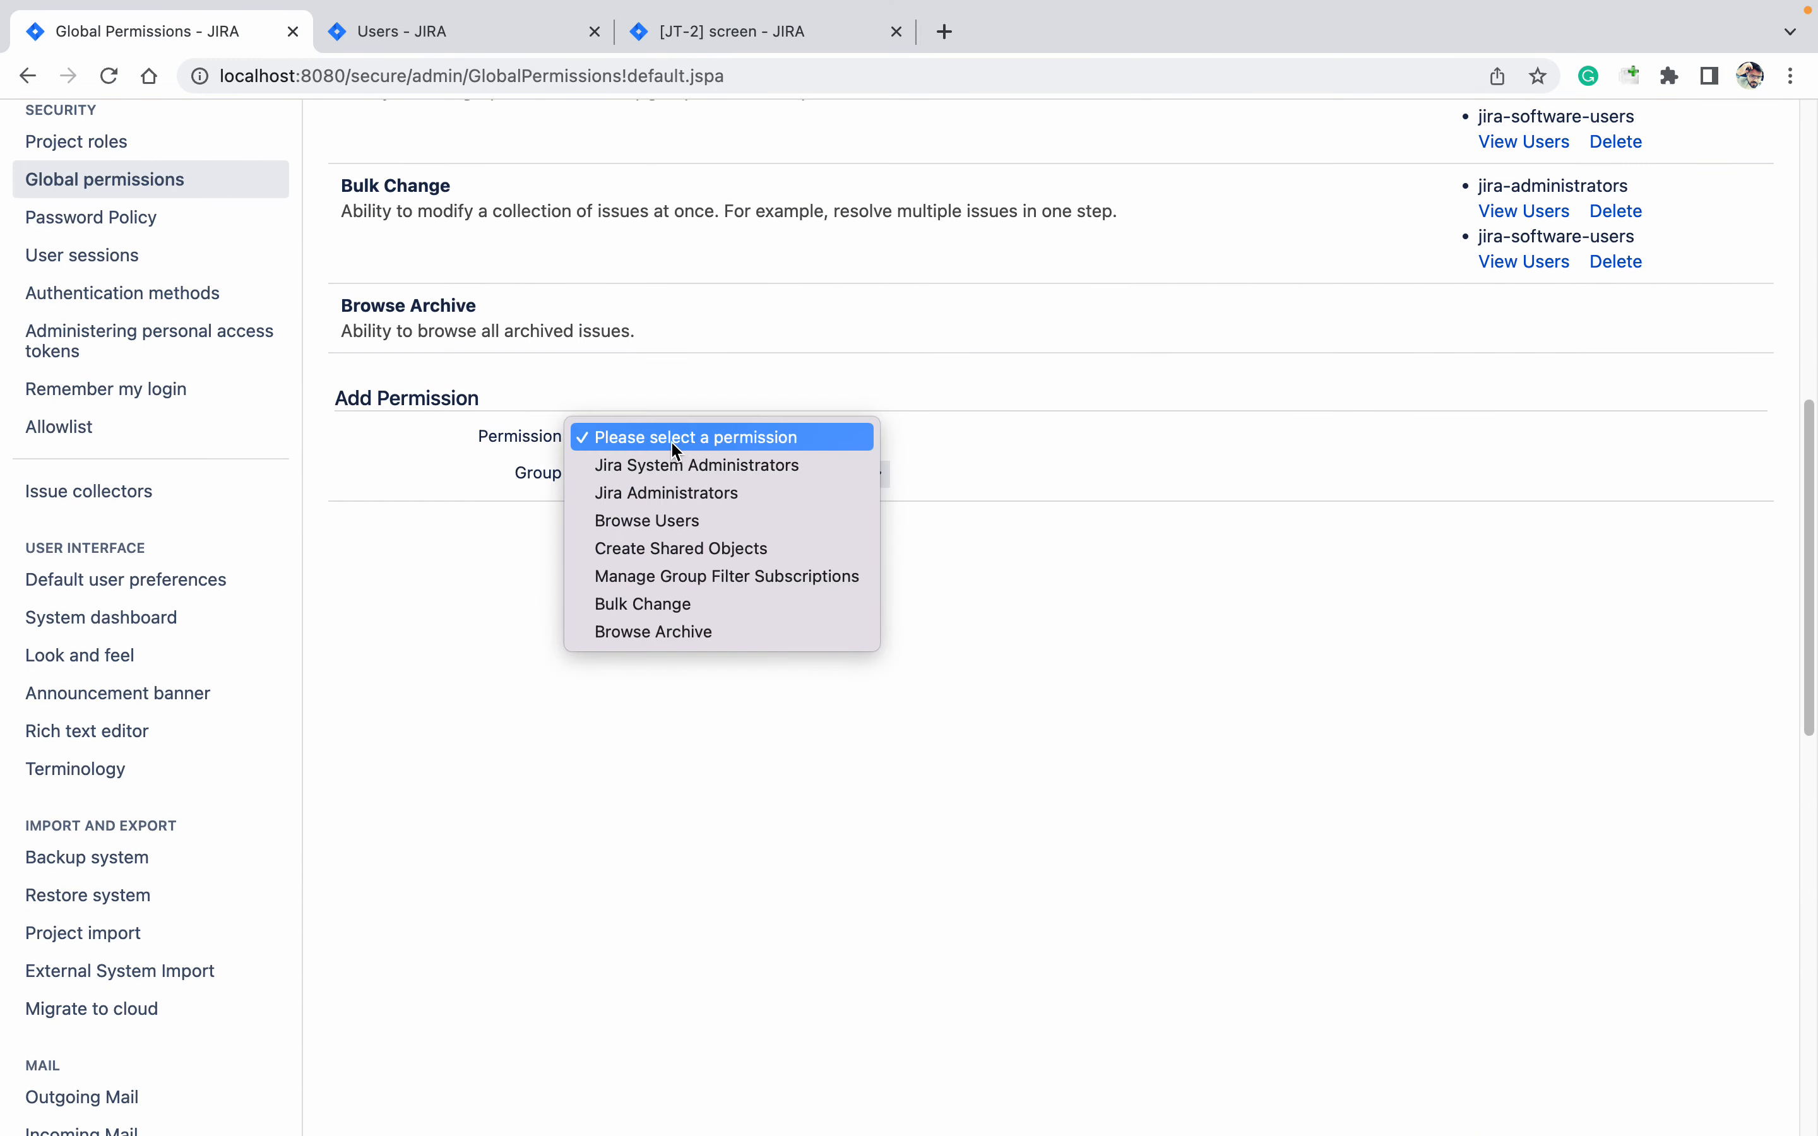
click(673, 525)
click(726, 479)
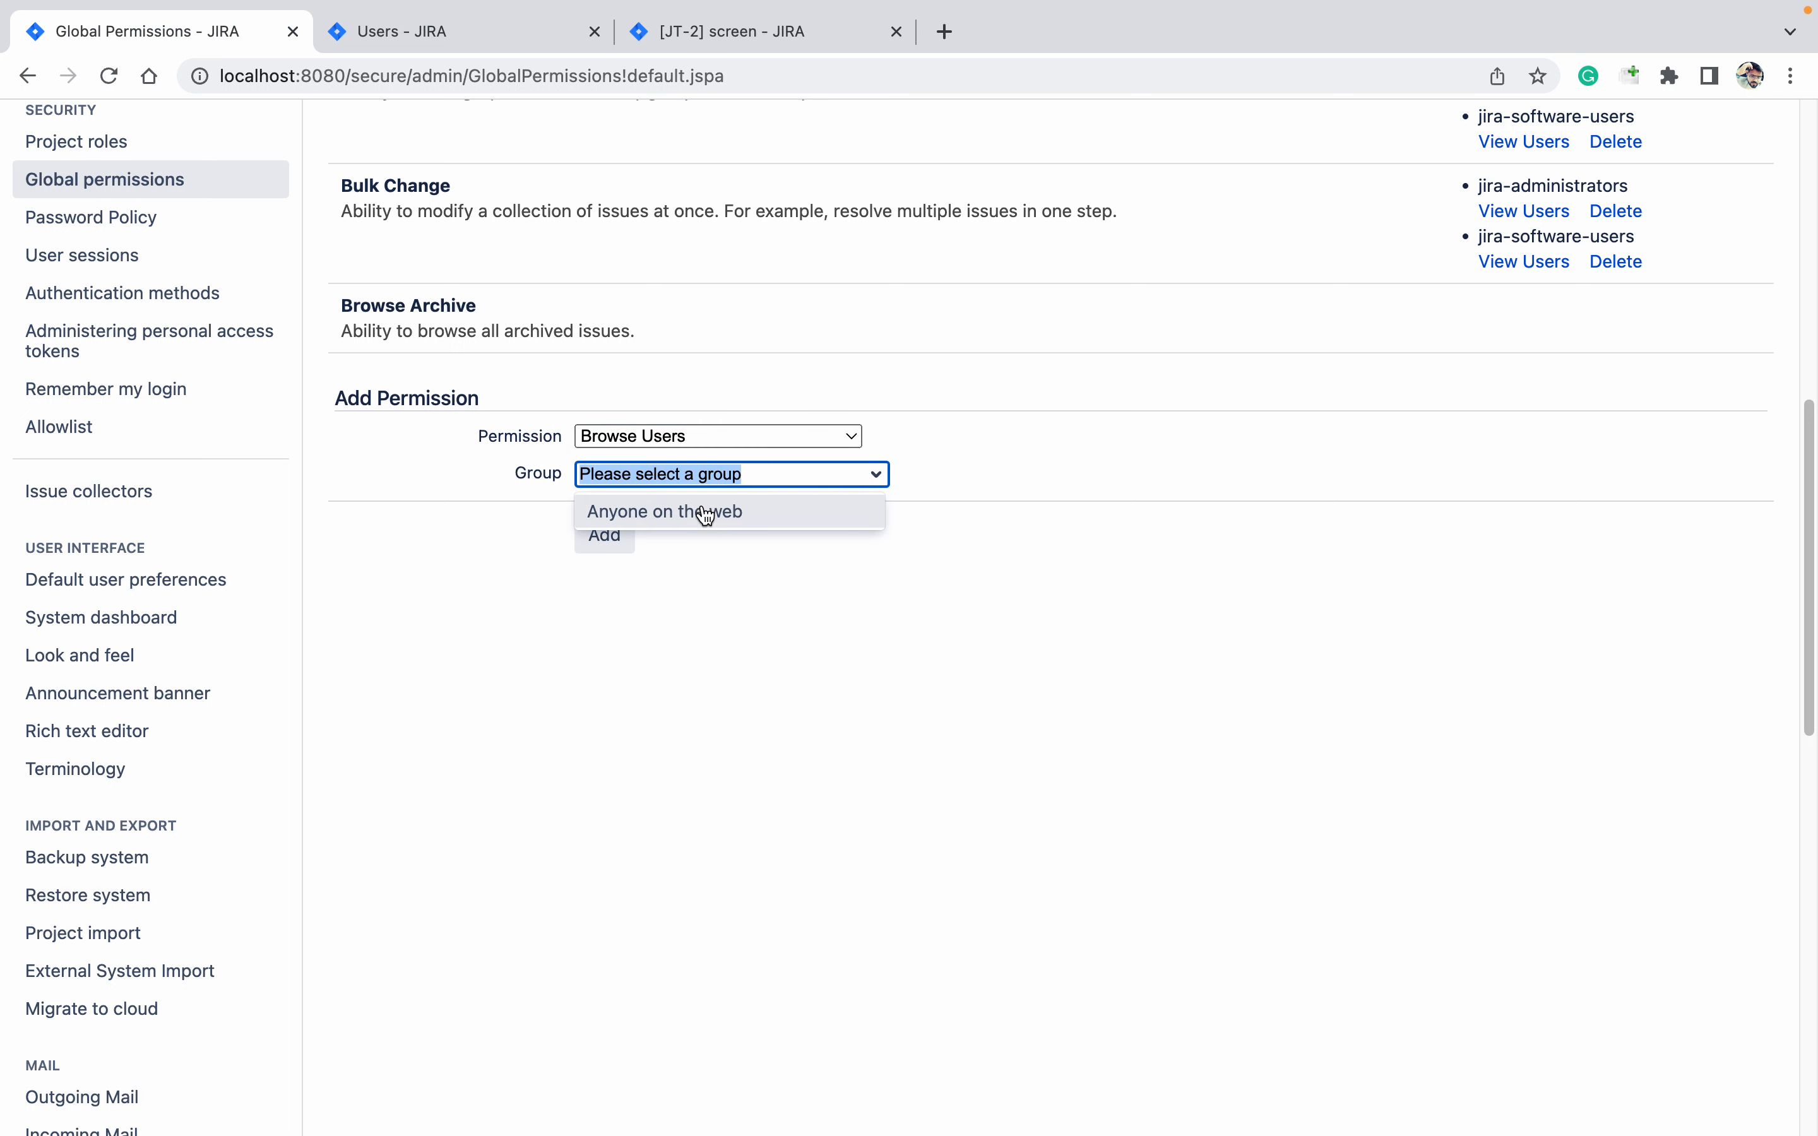
click(707, 564)
click(712, 481)
text(jira)
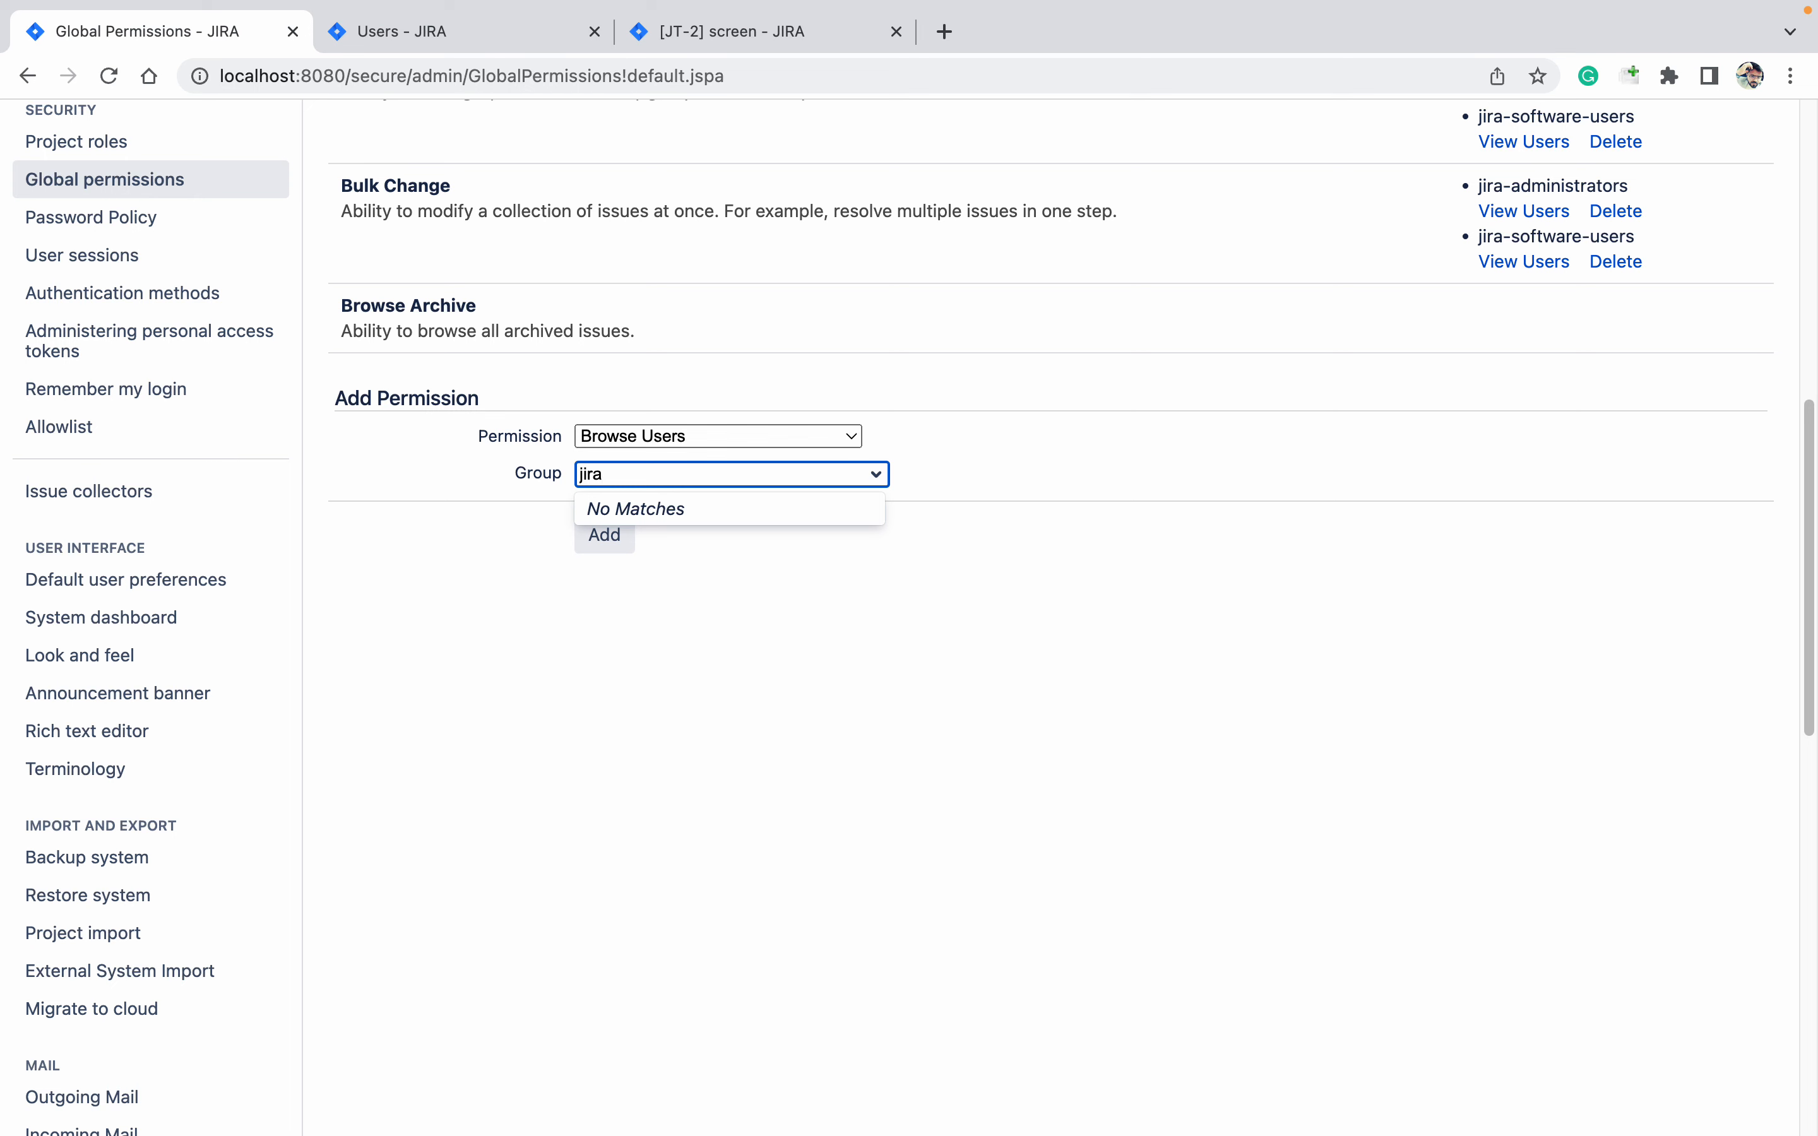
key(BackSpace)
key(BackSpace)
key(BackSpace)
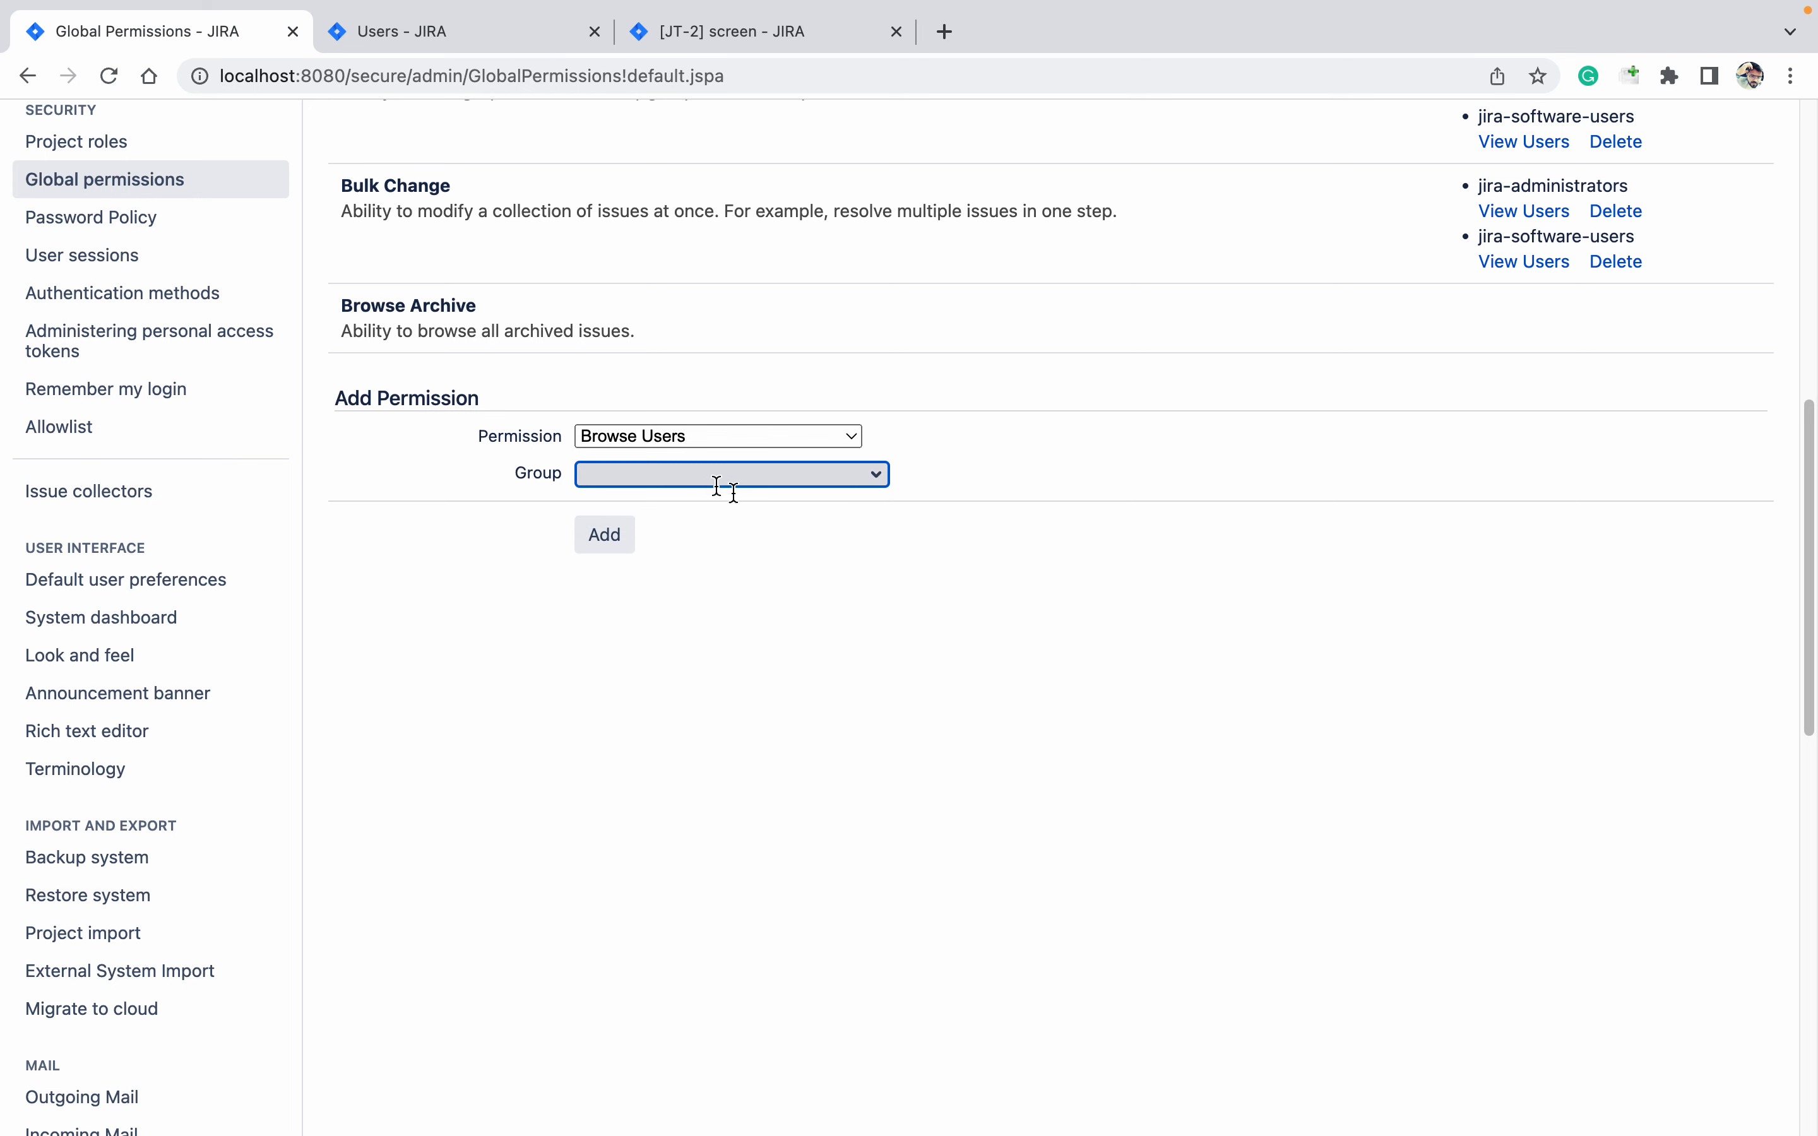
View the users of the jira-software-users group listed under the Browse Users permission.
scroll(1119, 565, down, 1)
scroll(1119, 565, up, 8)
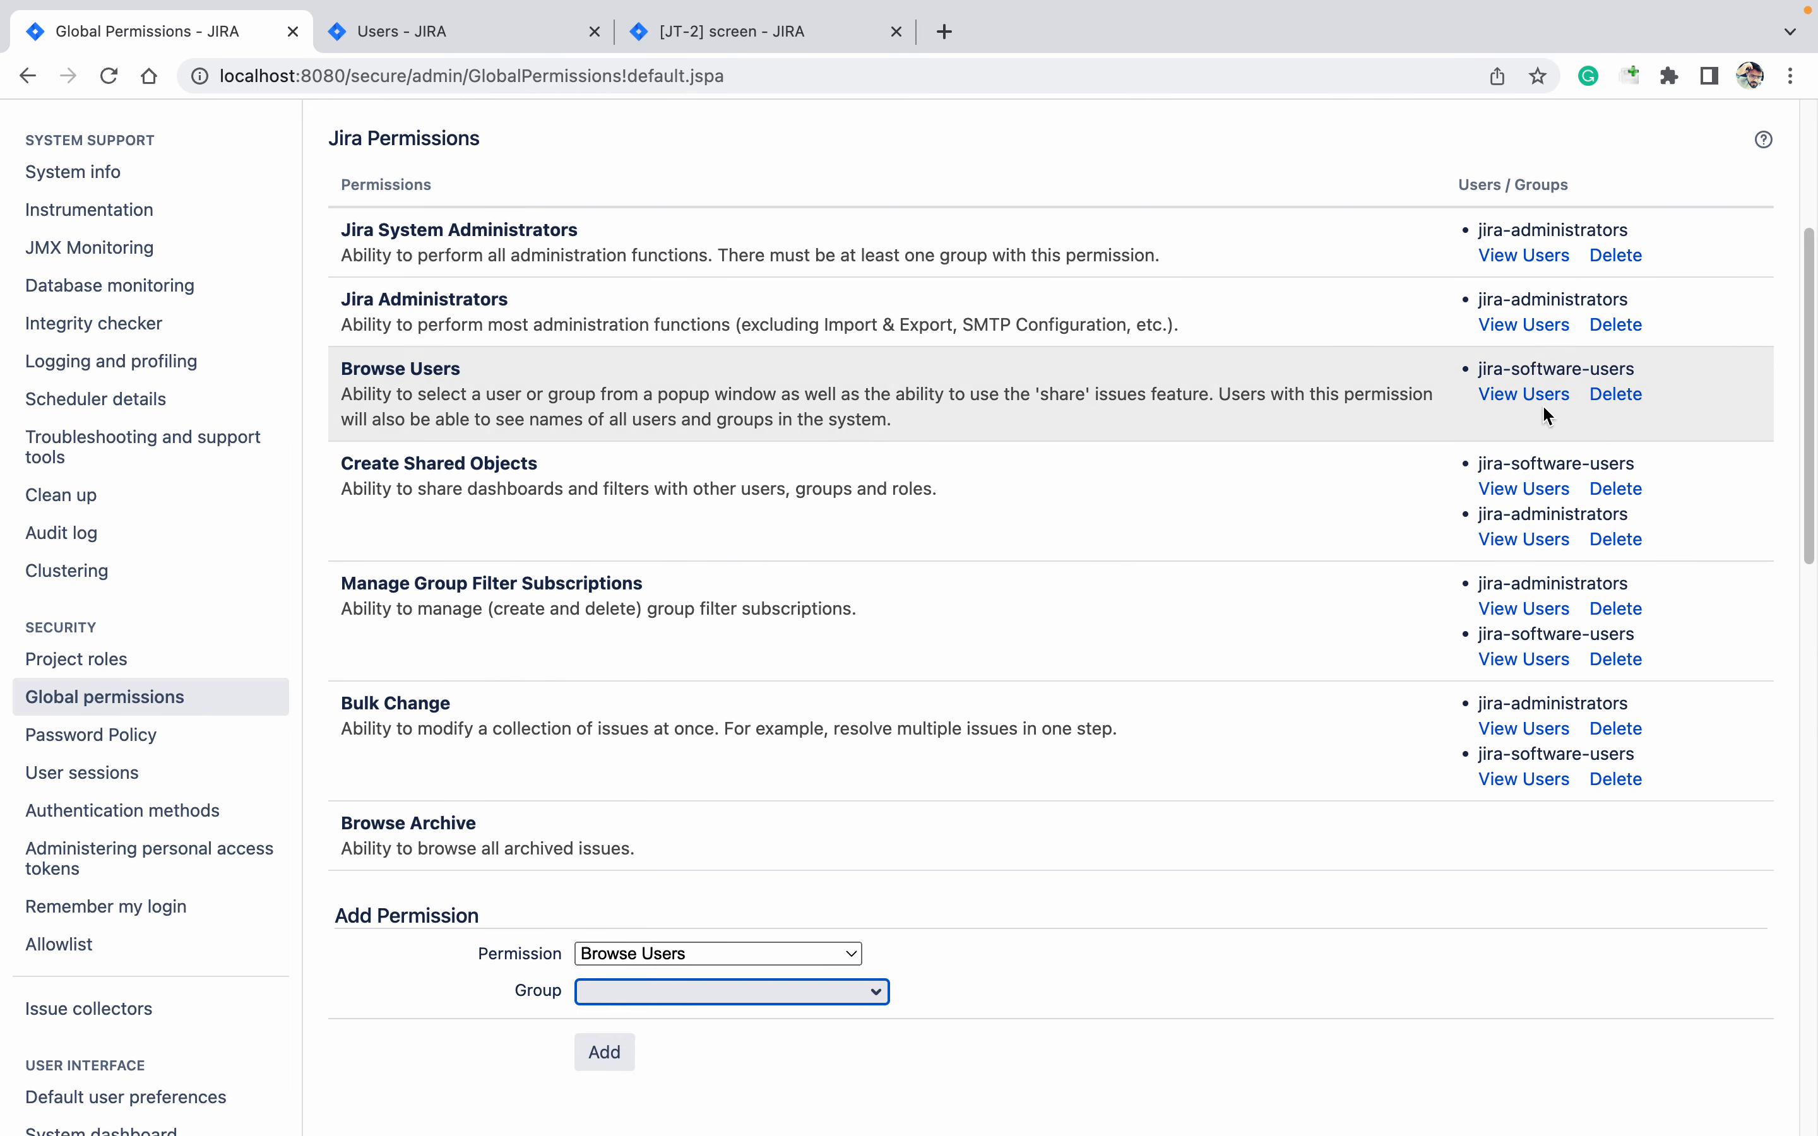
click(1549, 397)
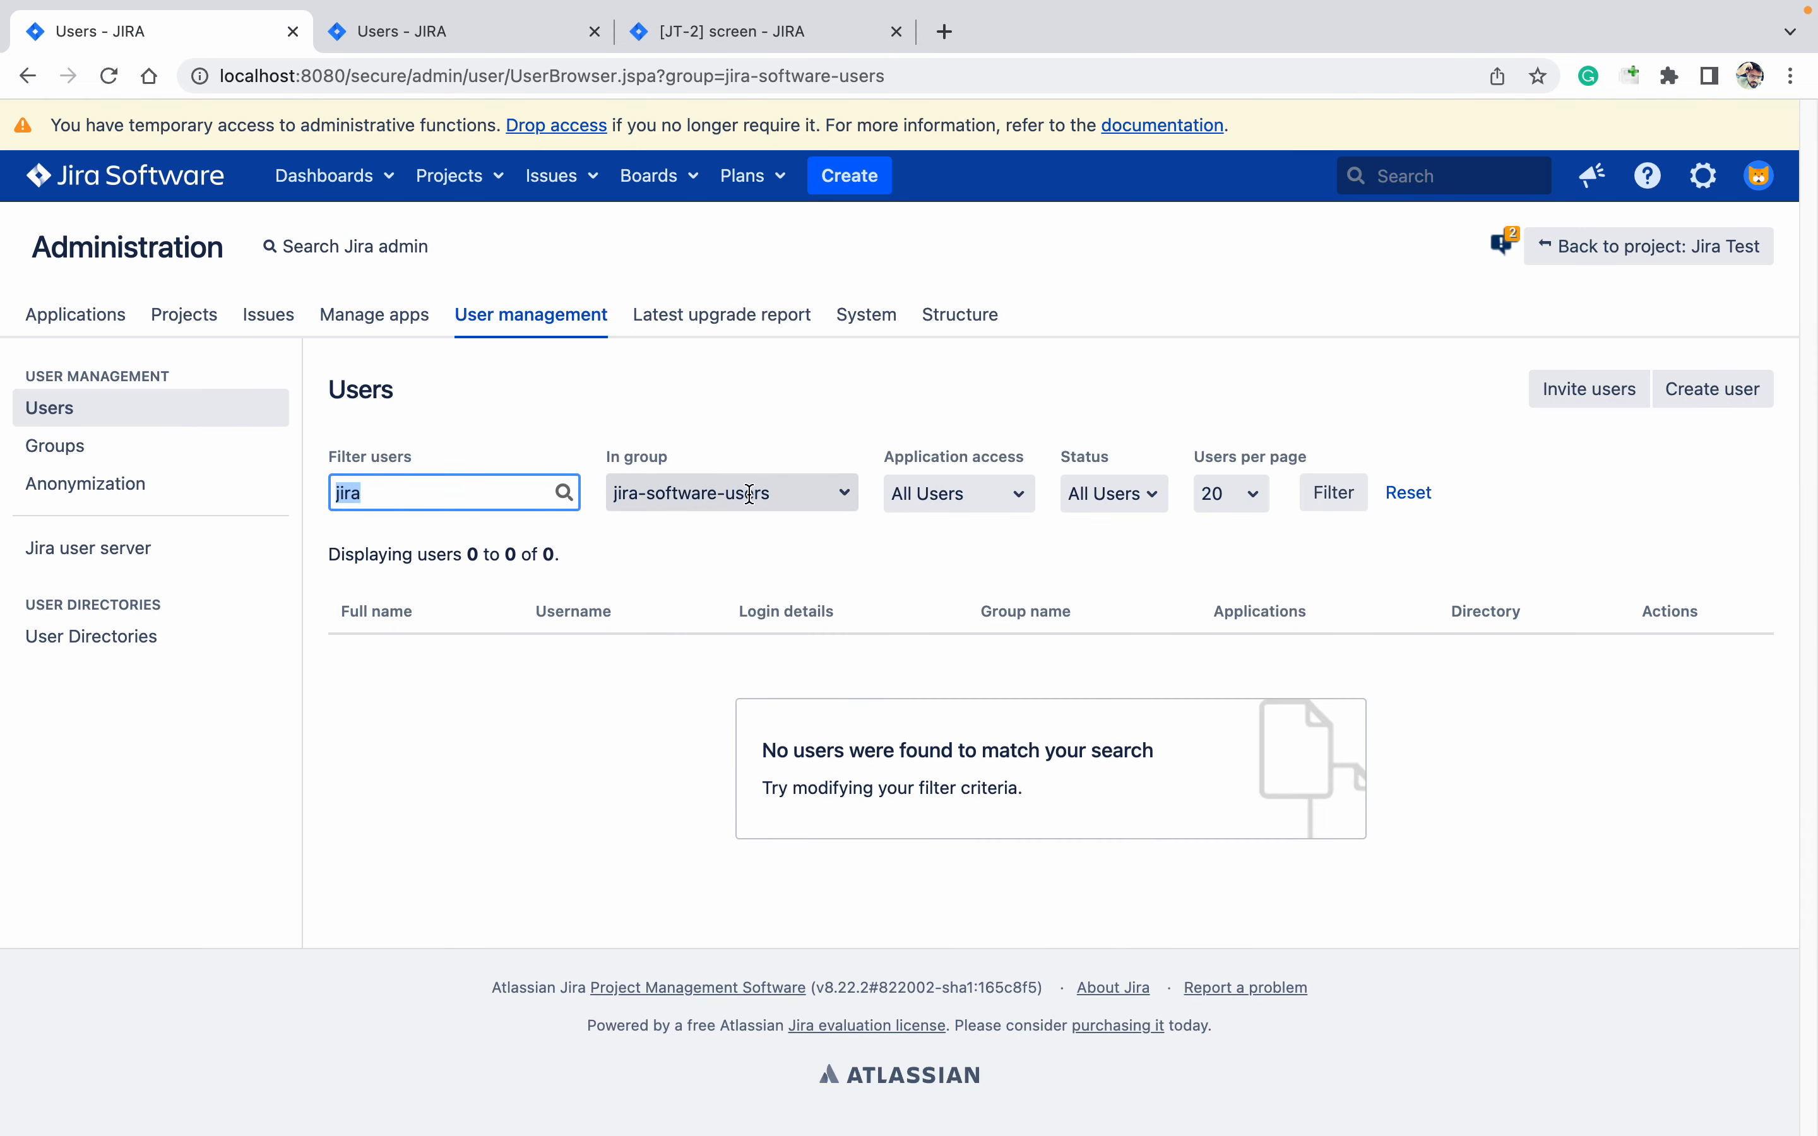
Open the group management of the Jira SME user and search for the group "jira-software".
click(556, 38)
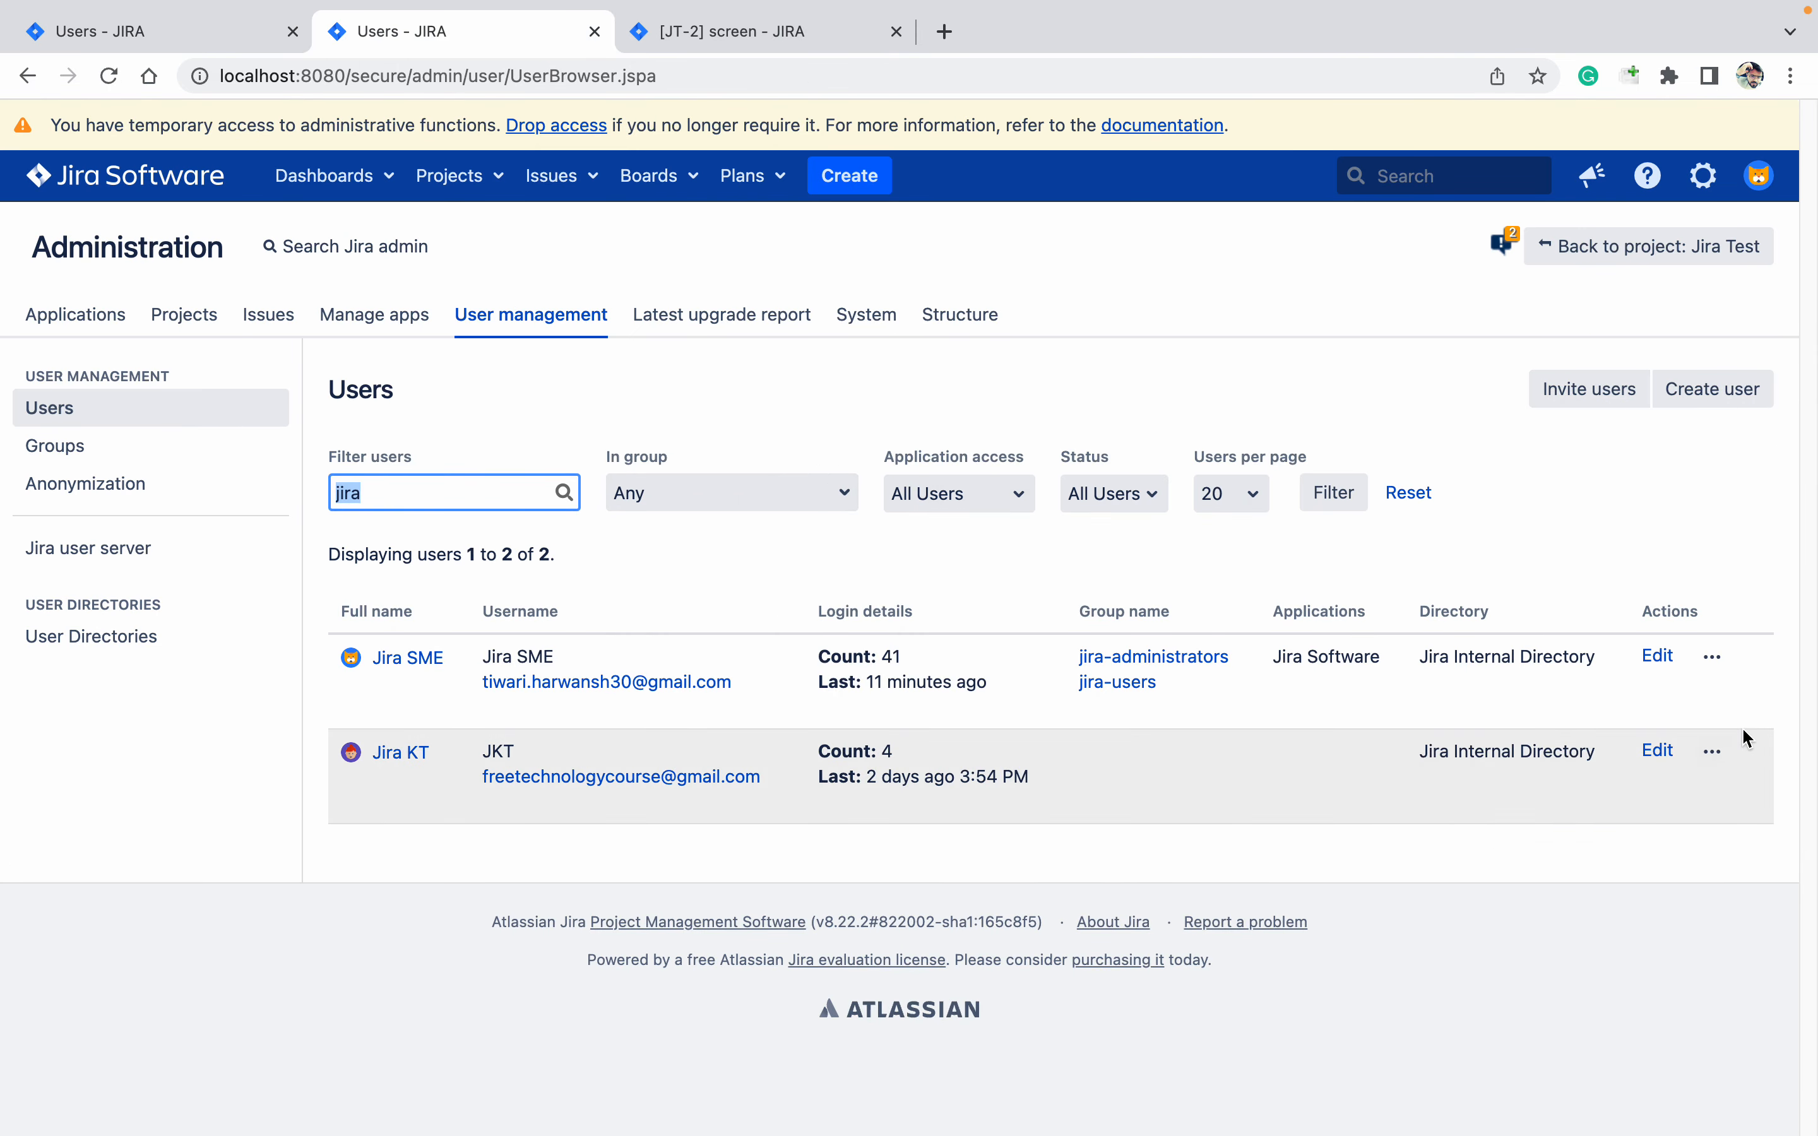
click(1712, 657)
click(1596, 698)
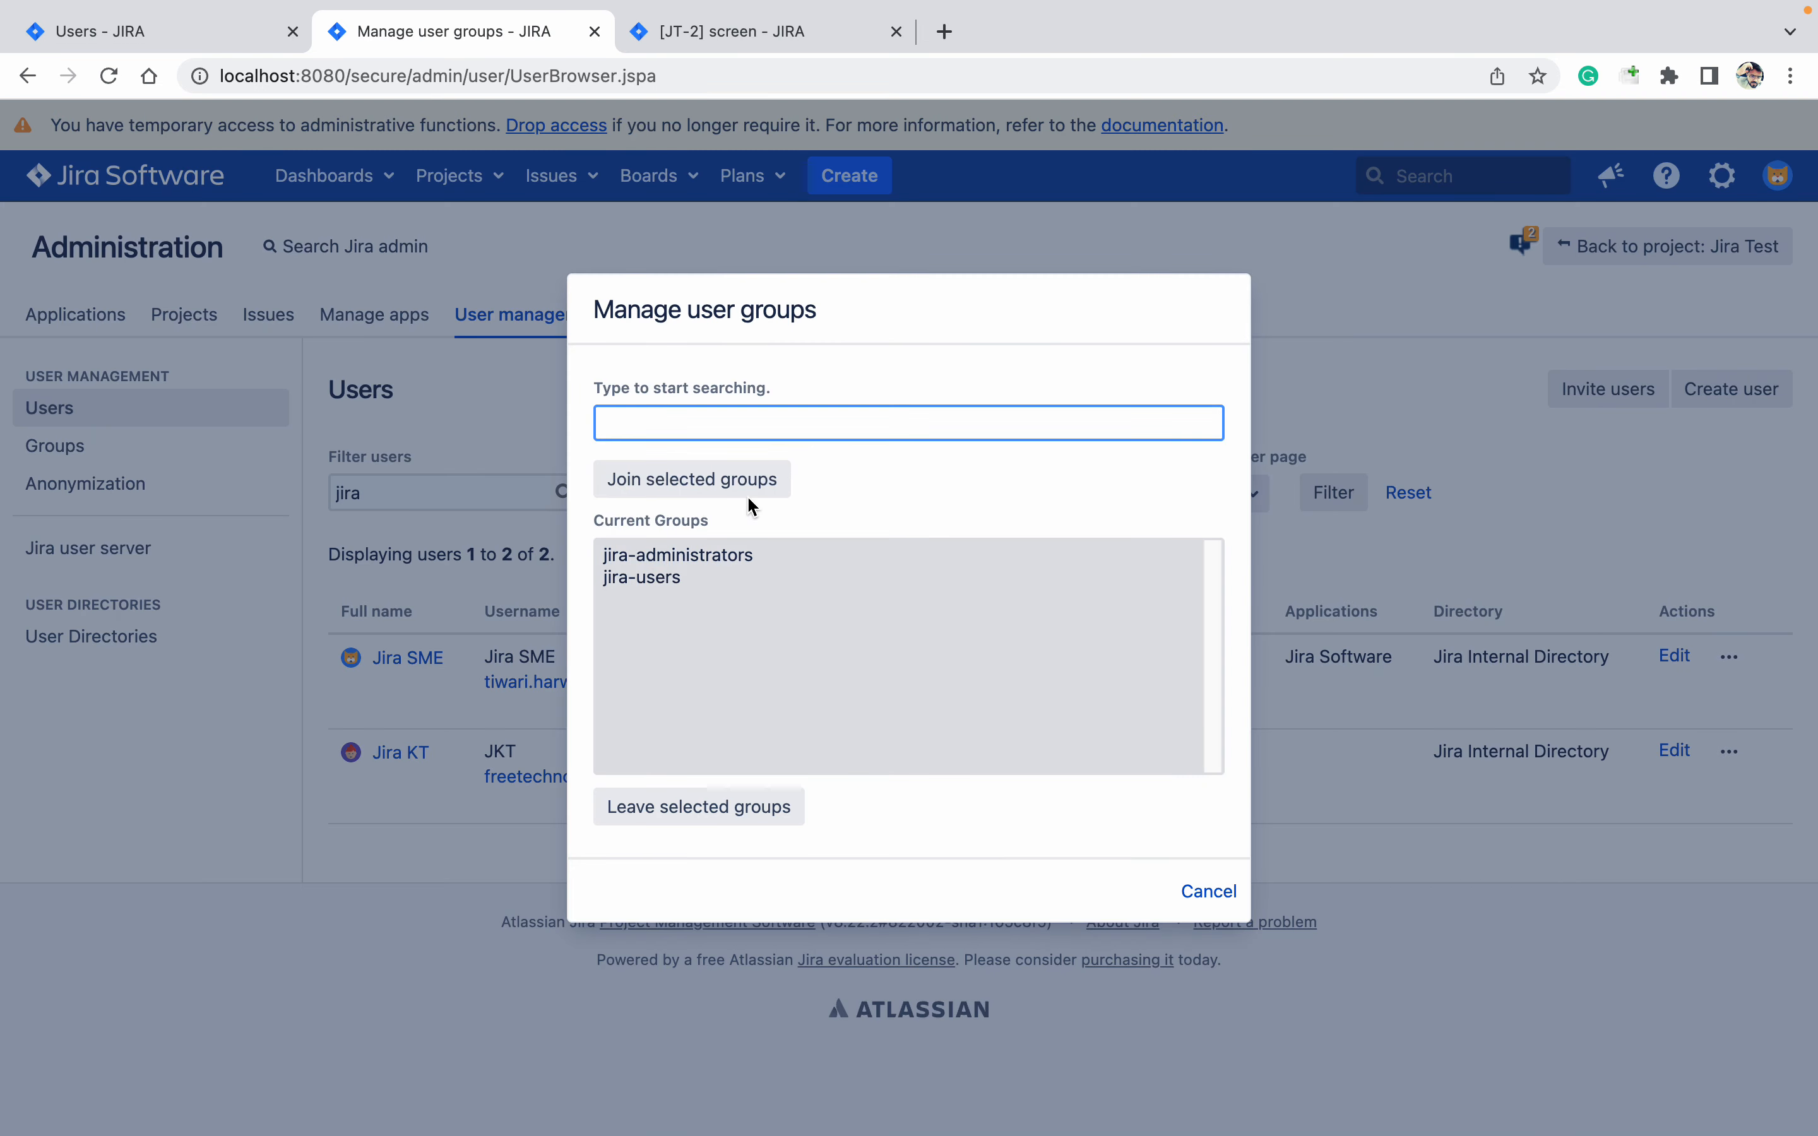
text(jira-software)
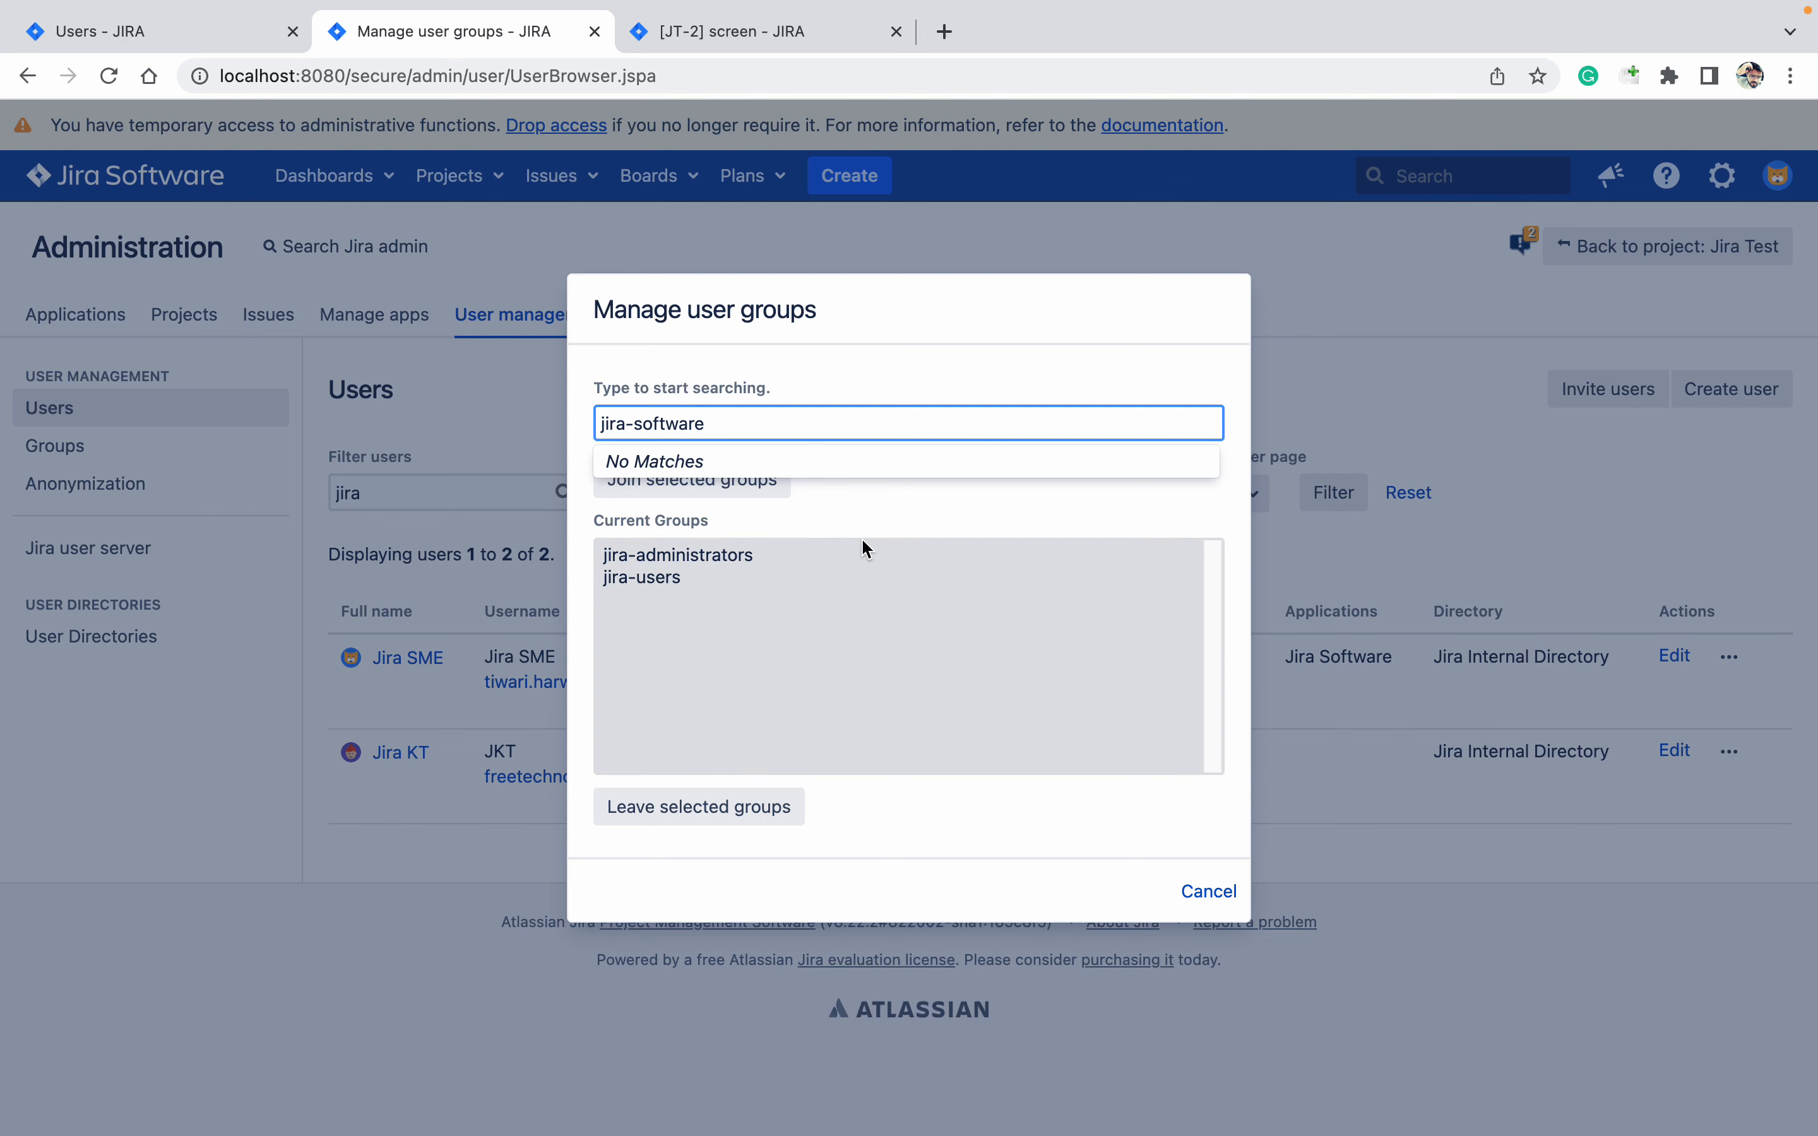
click(1210, 899)
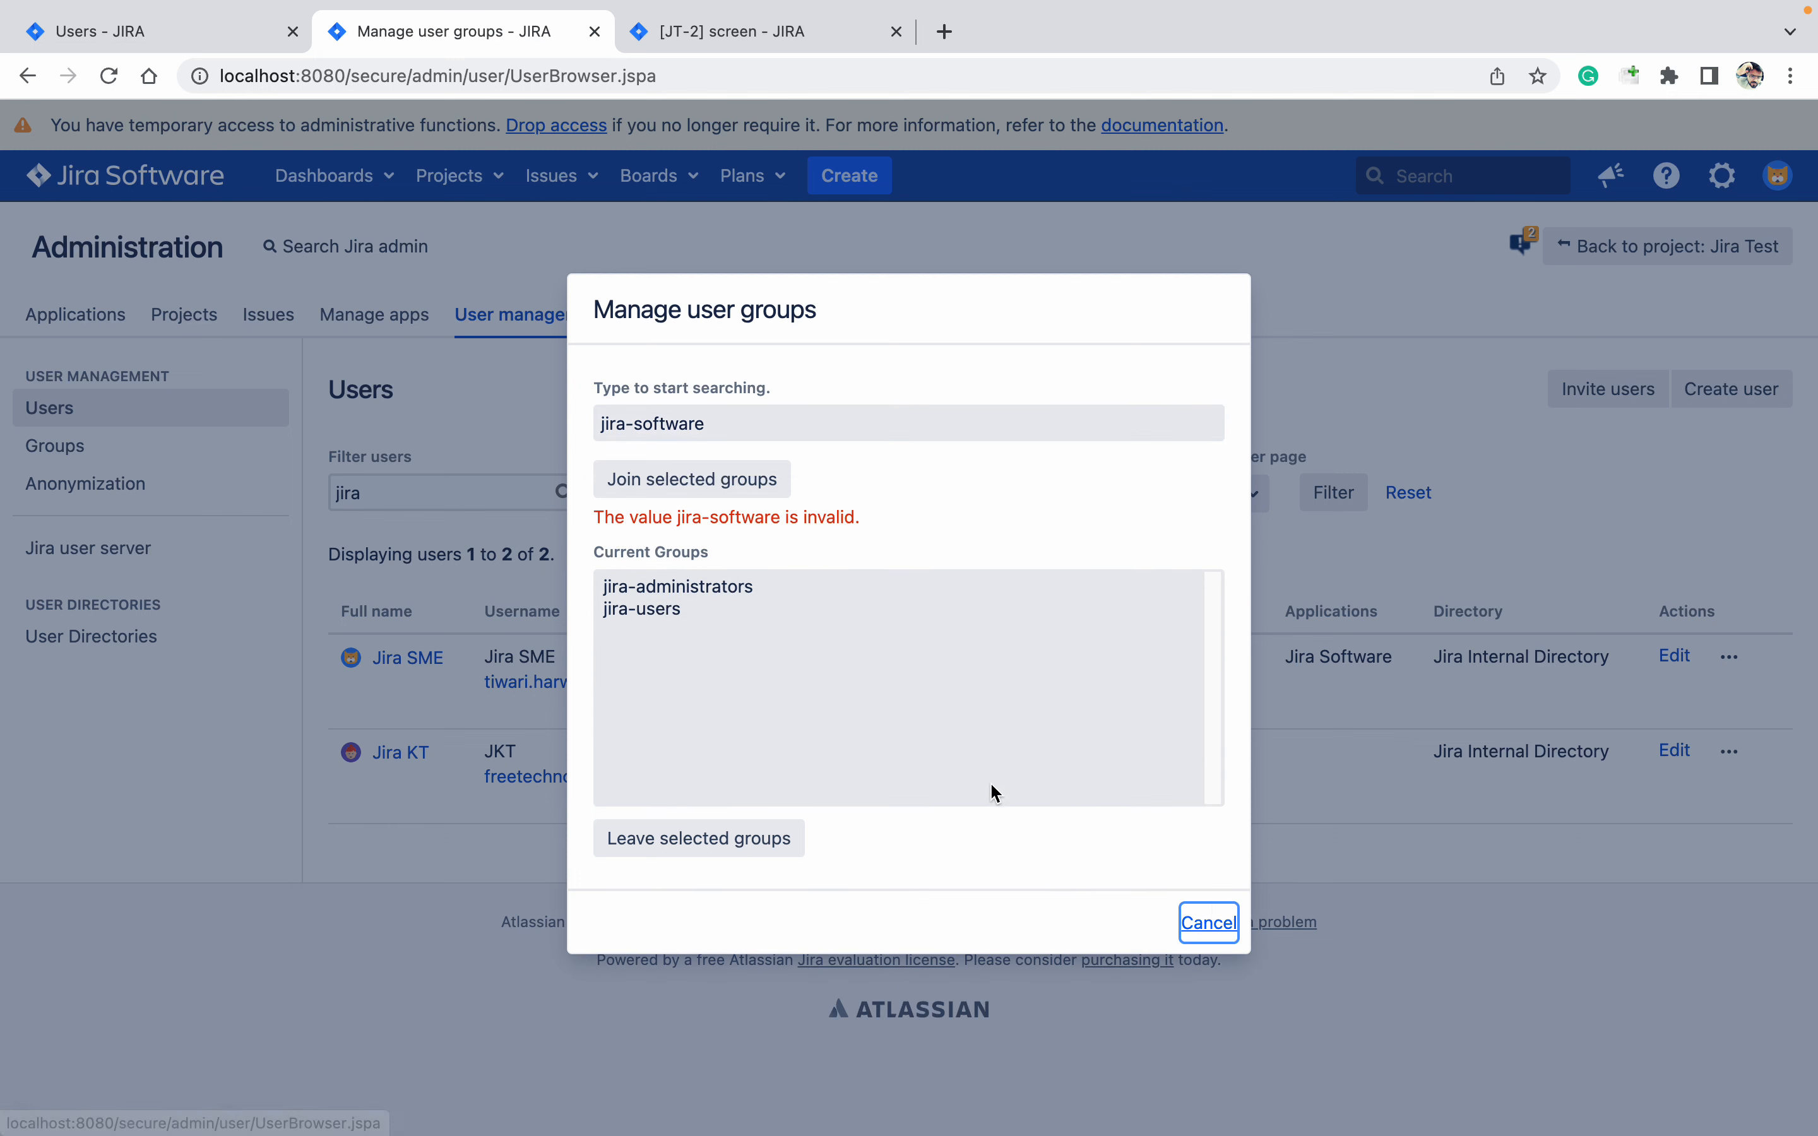
Replace the group search with the name copied from the users filter and join the Jira SME user to jira-software-users.
click(160, 28)
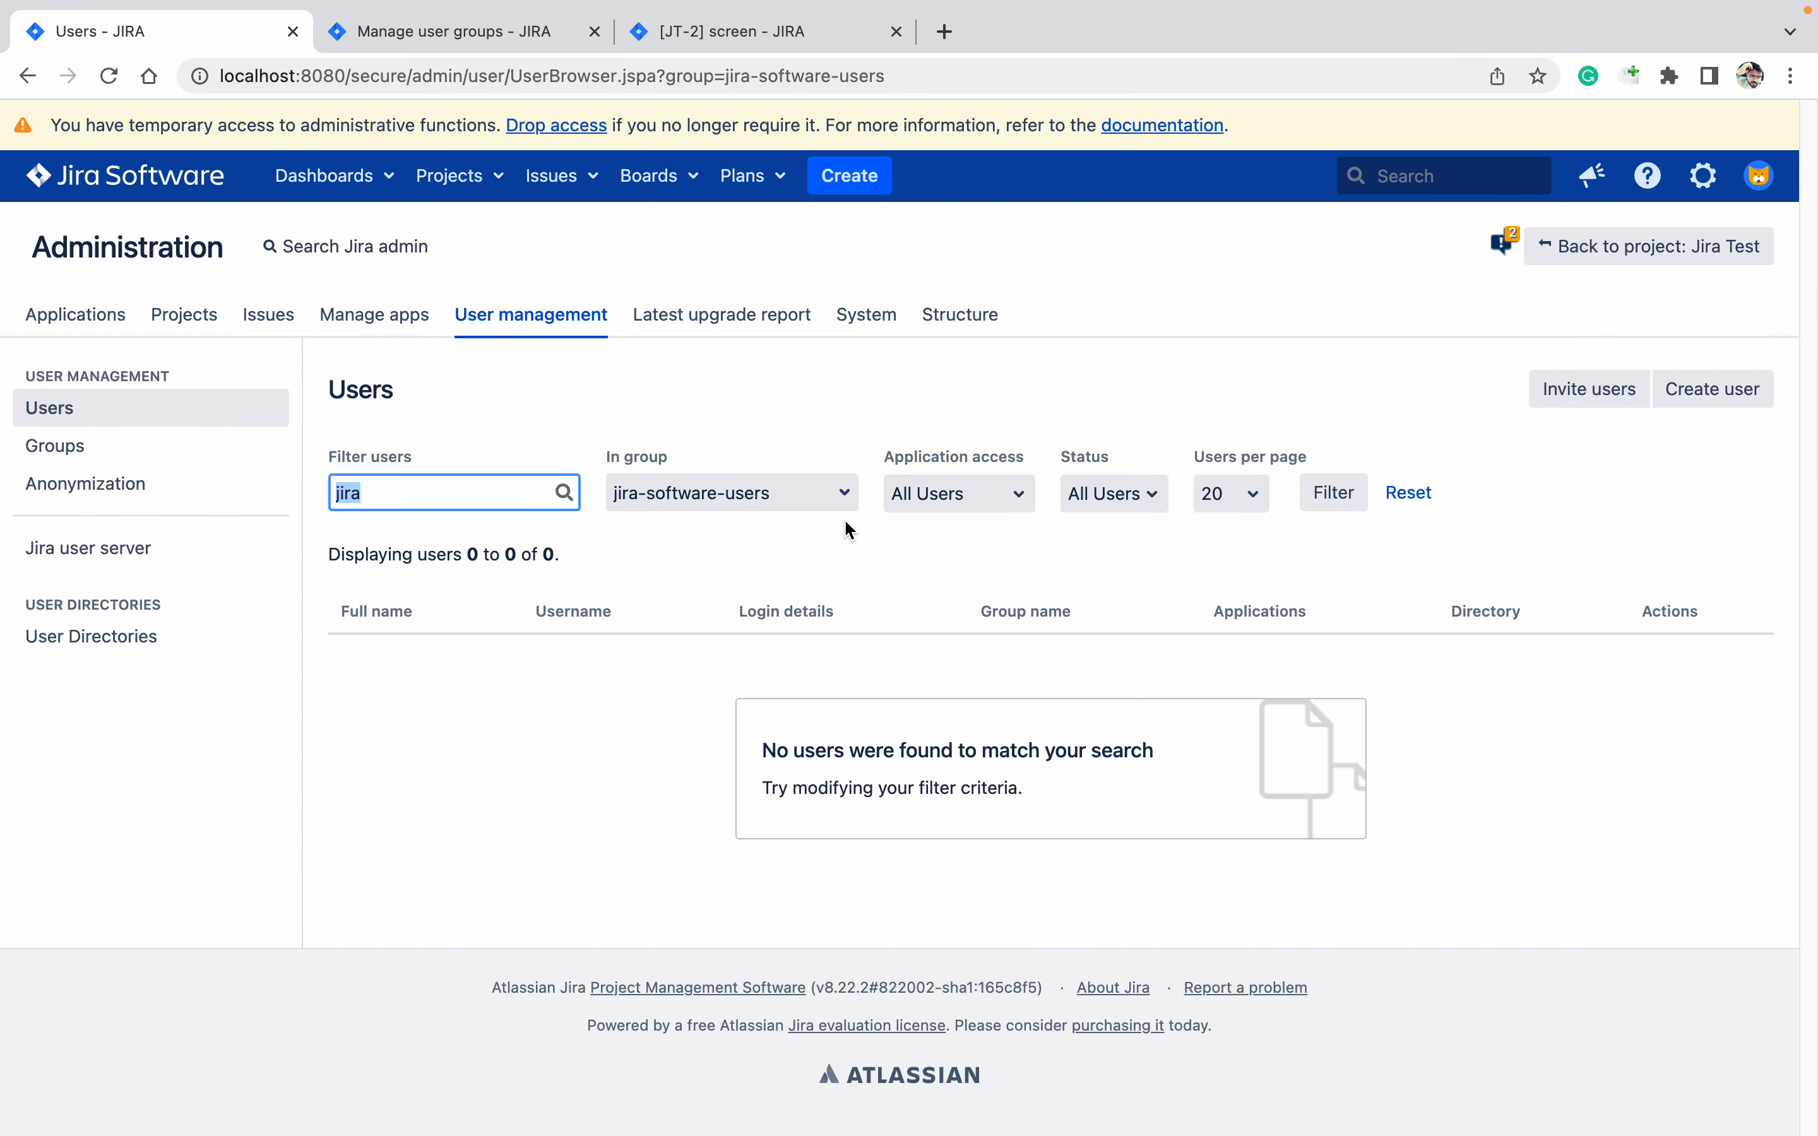
click(794, 502)
key(super+c)
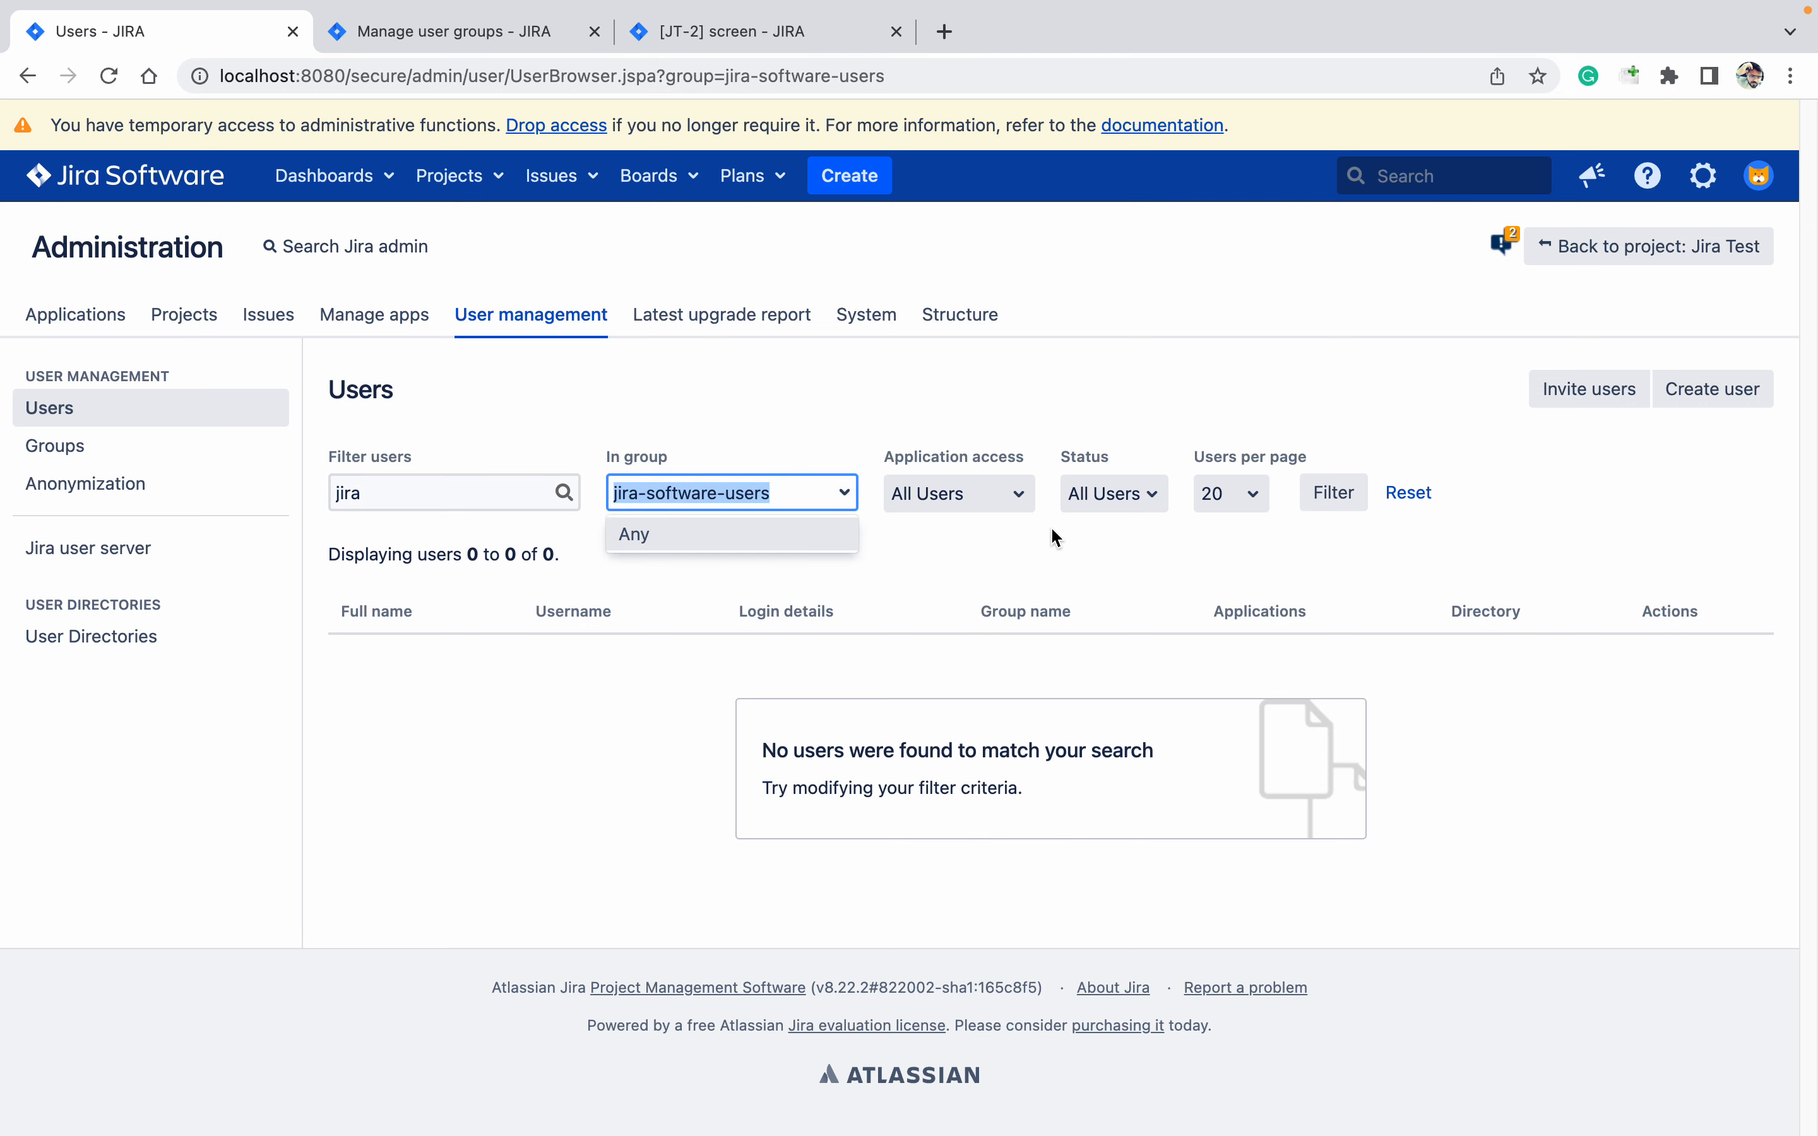
click(495, 37)
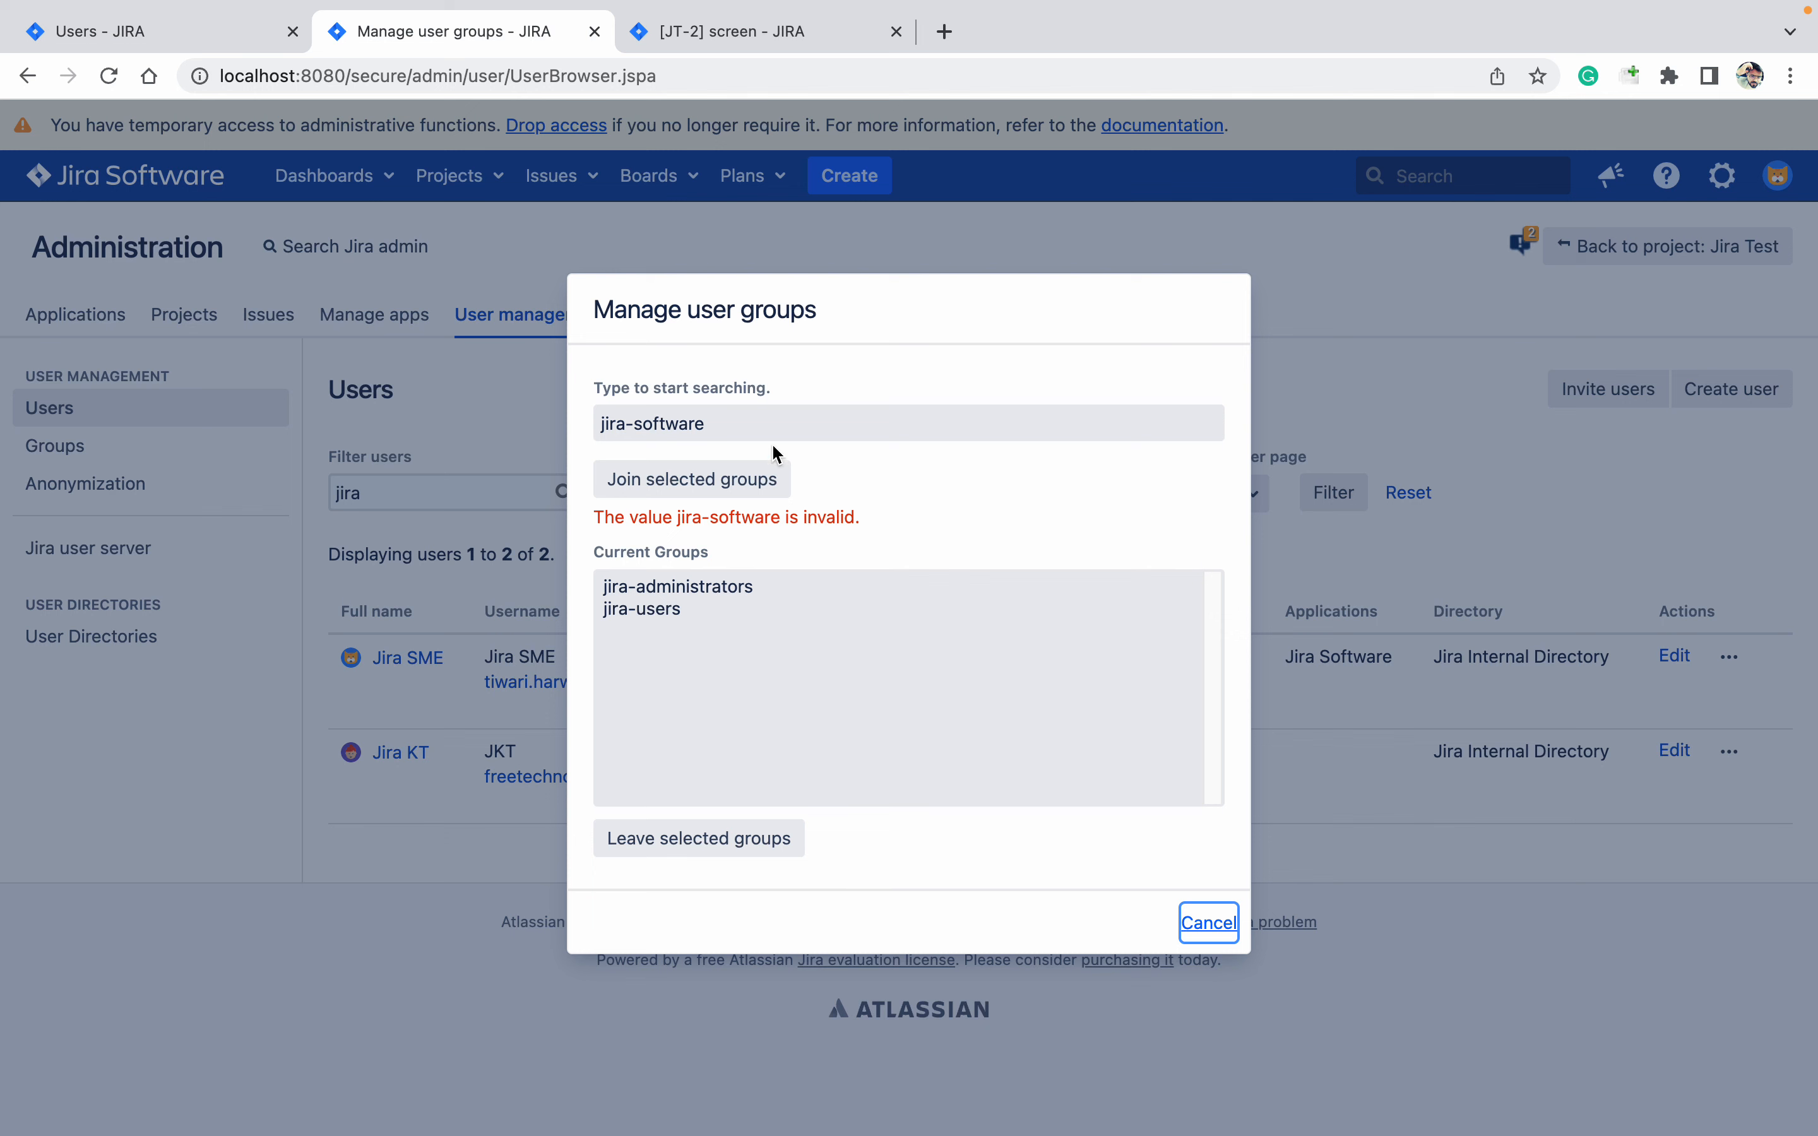
click(735, 422)
triple_click(734, 422)
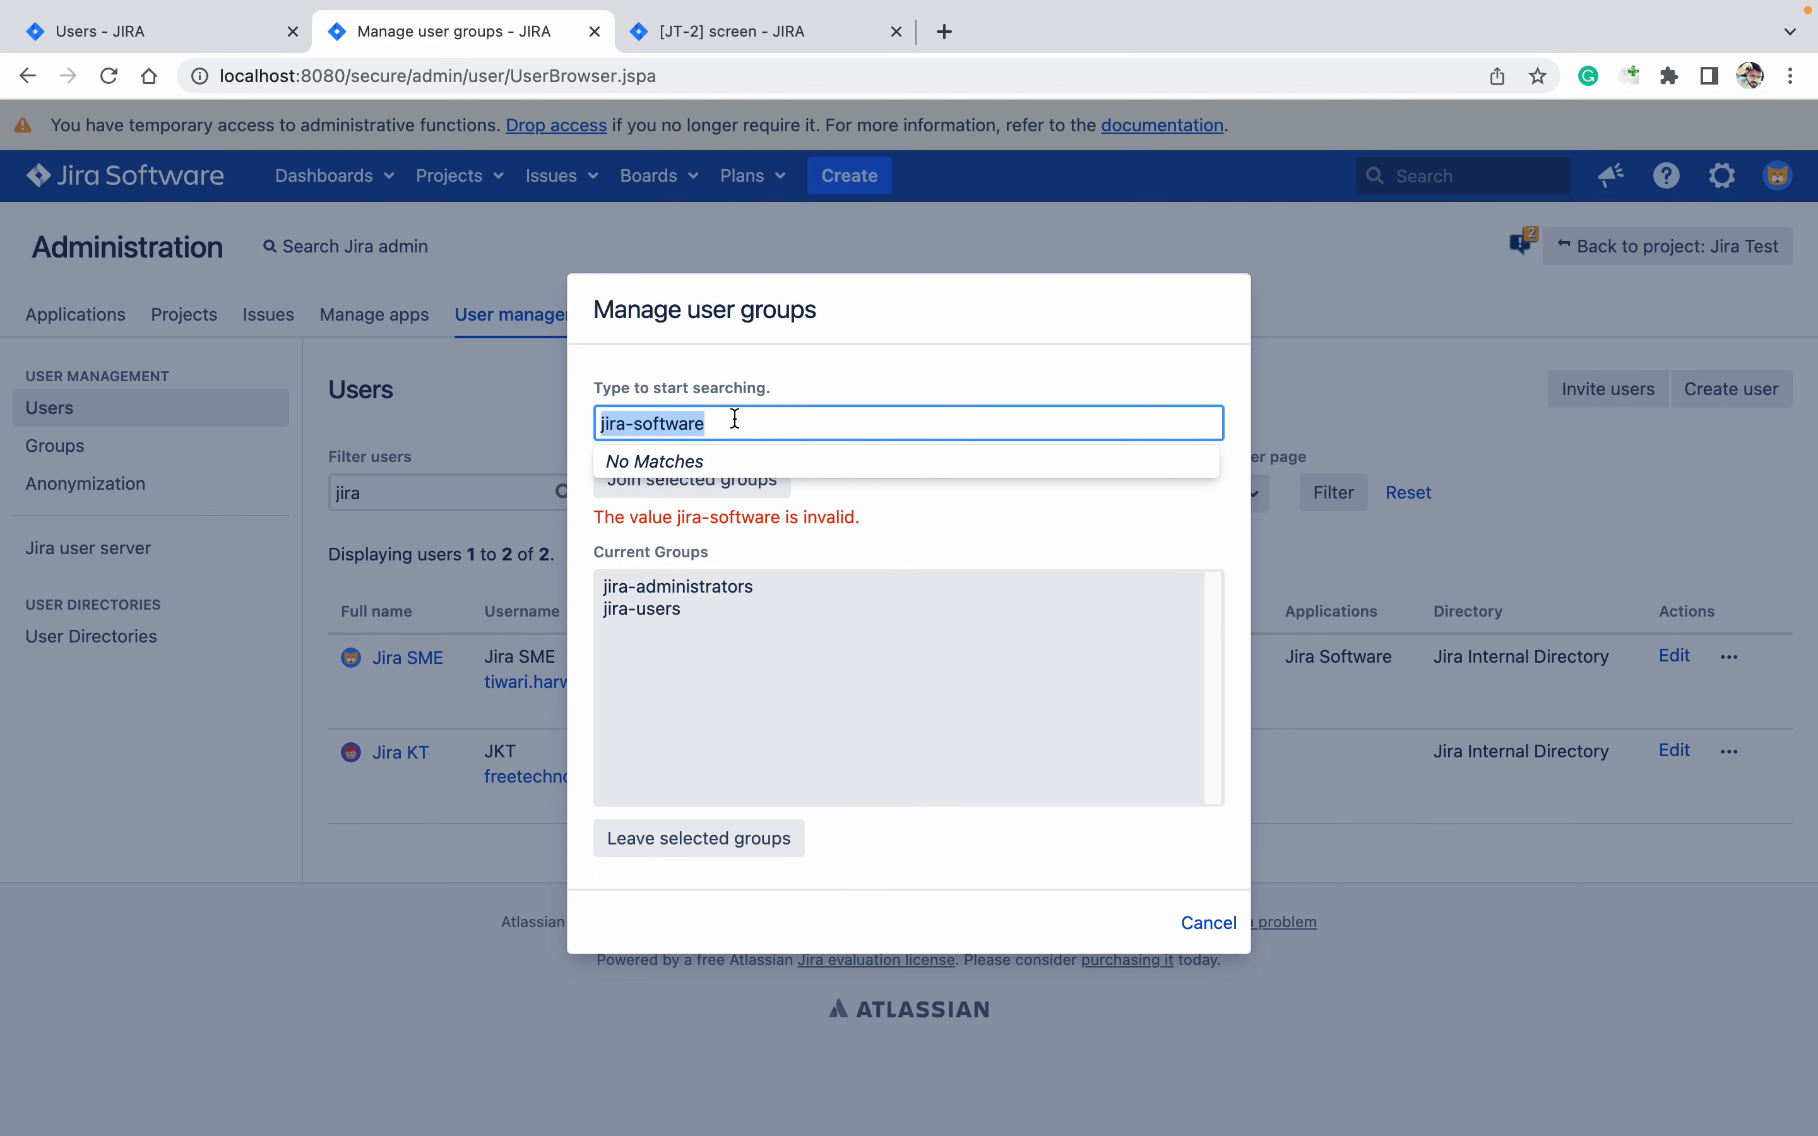
key(super+v)
click(771, 504)
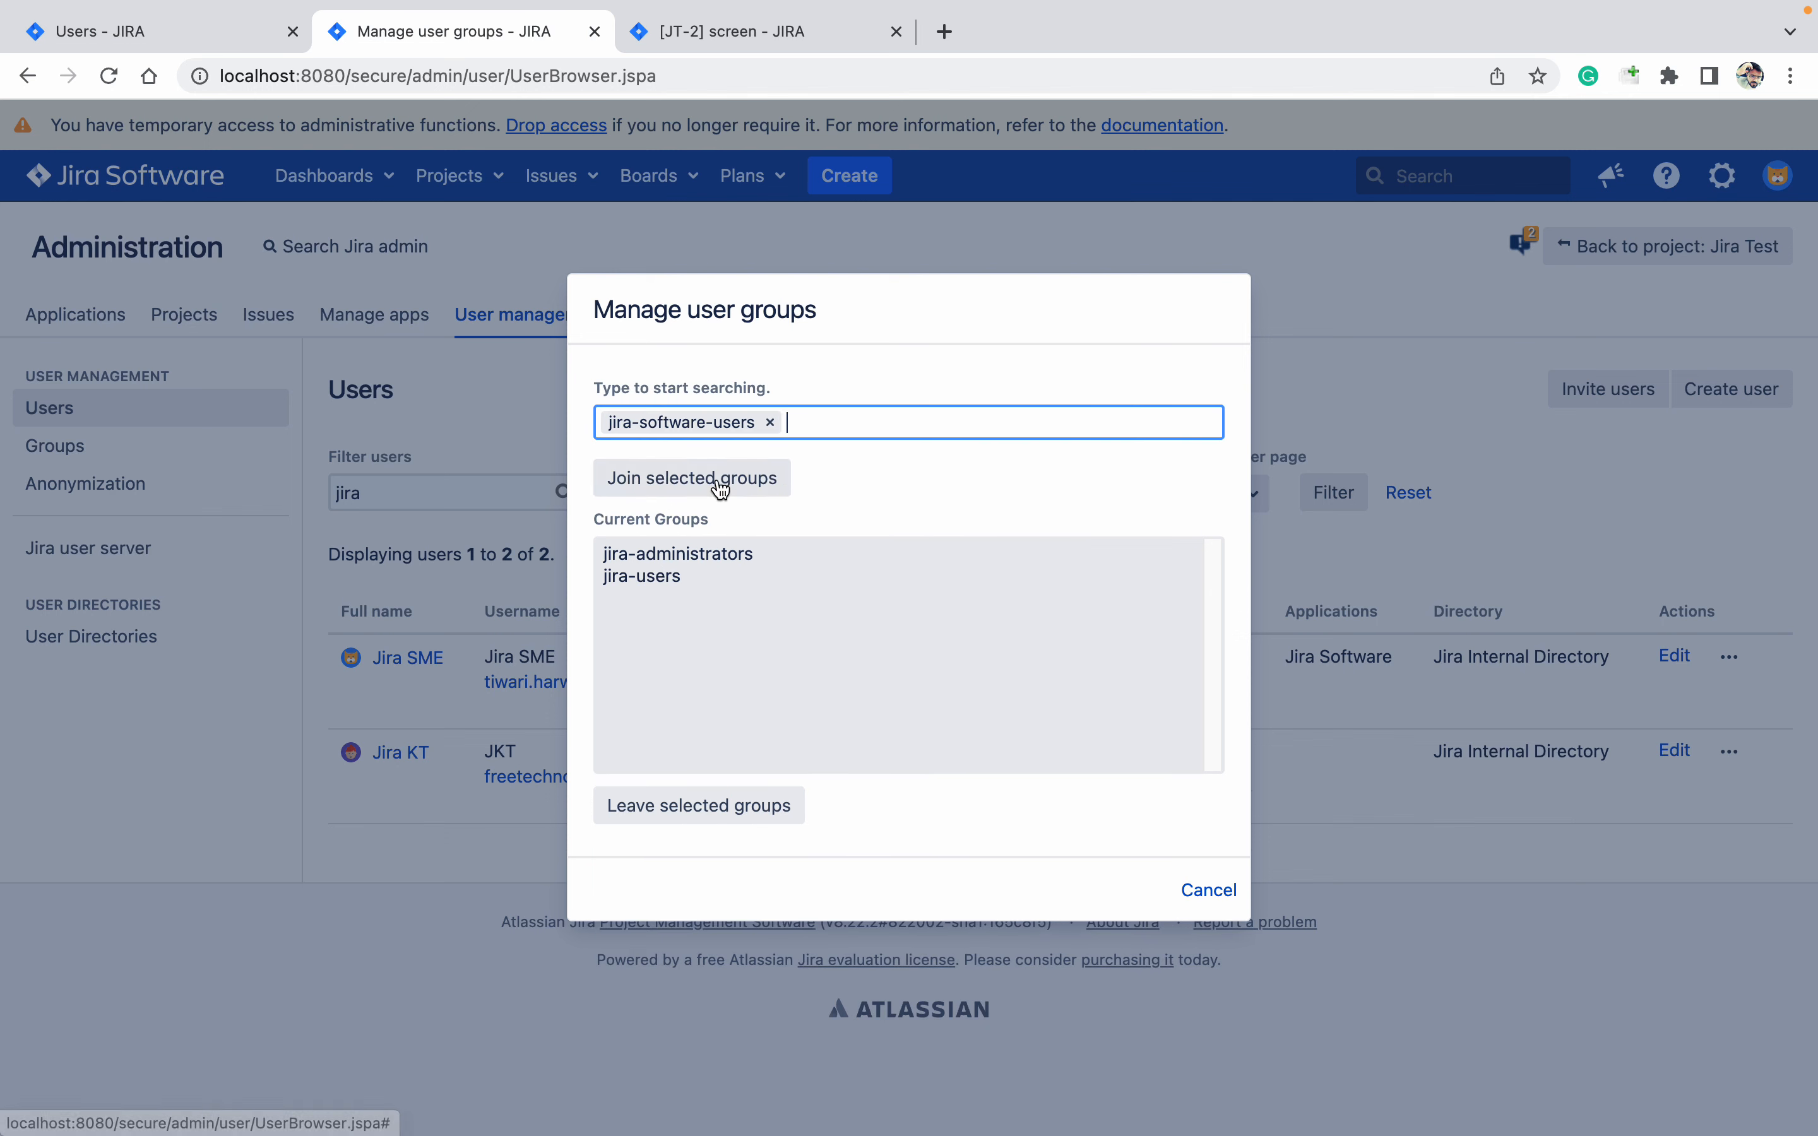
click(710, 479)
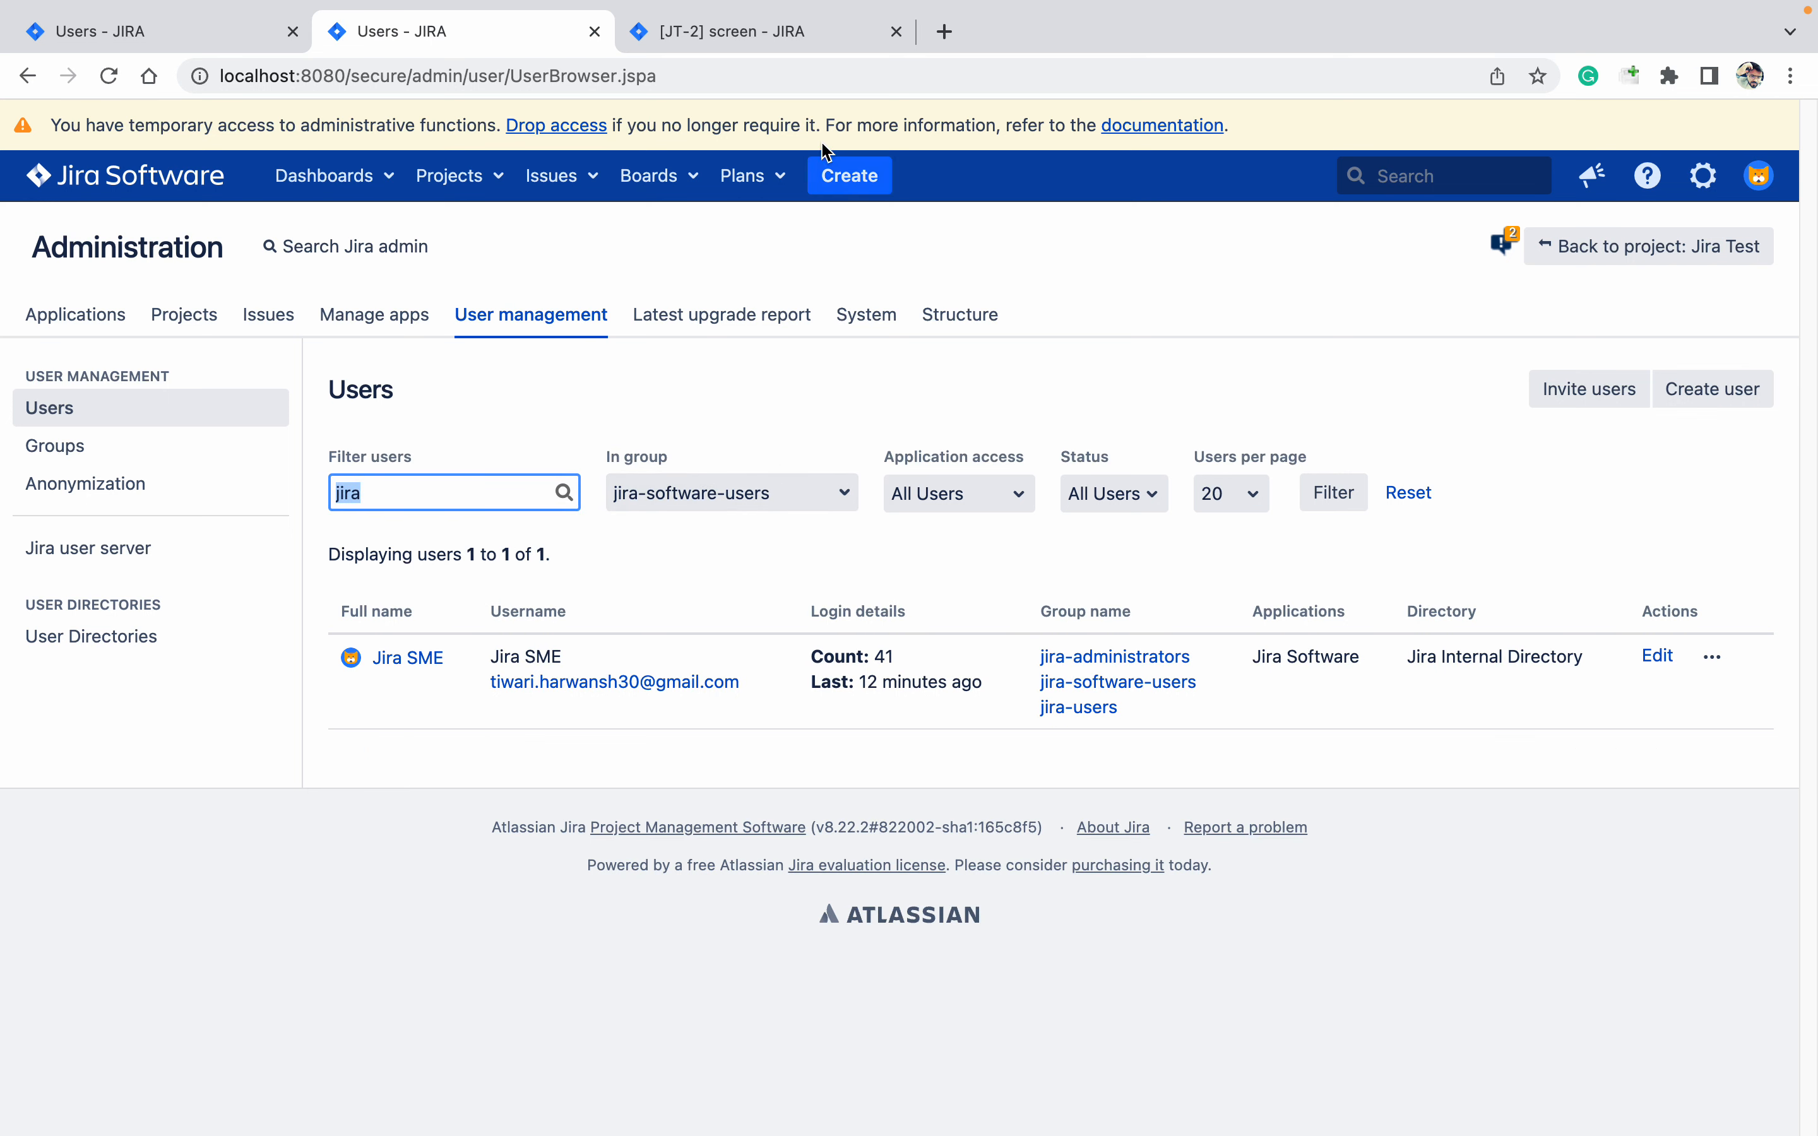
click(732, 41)
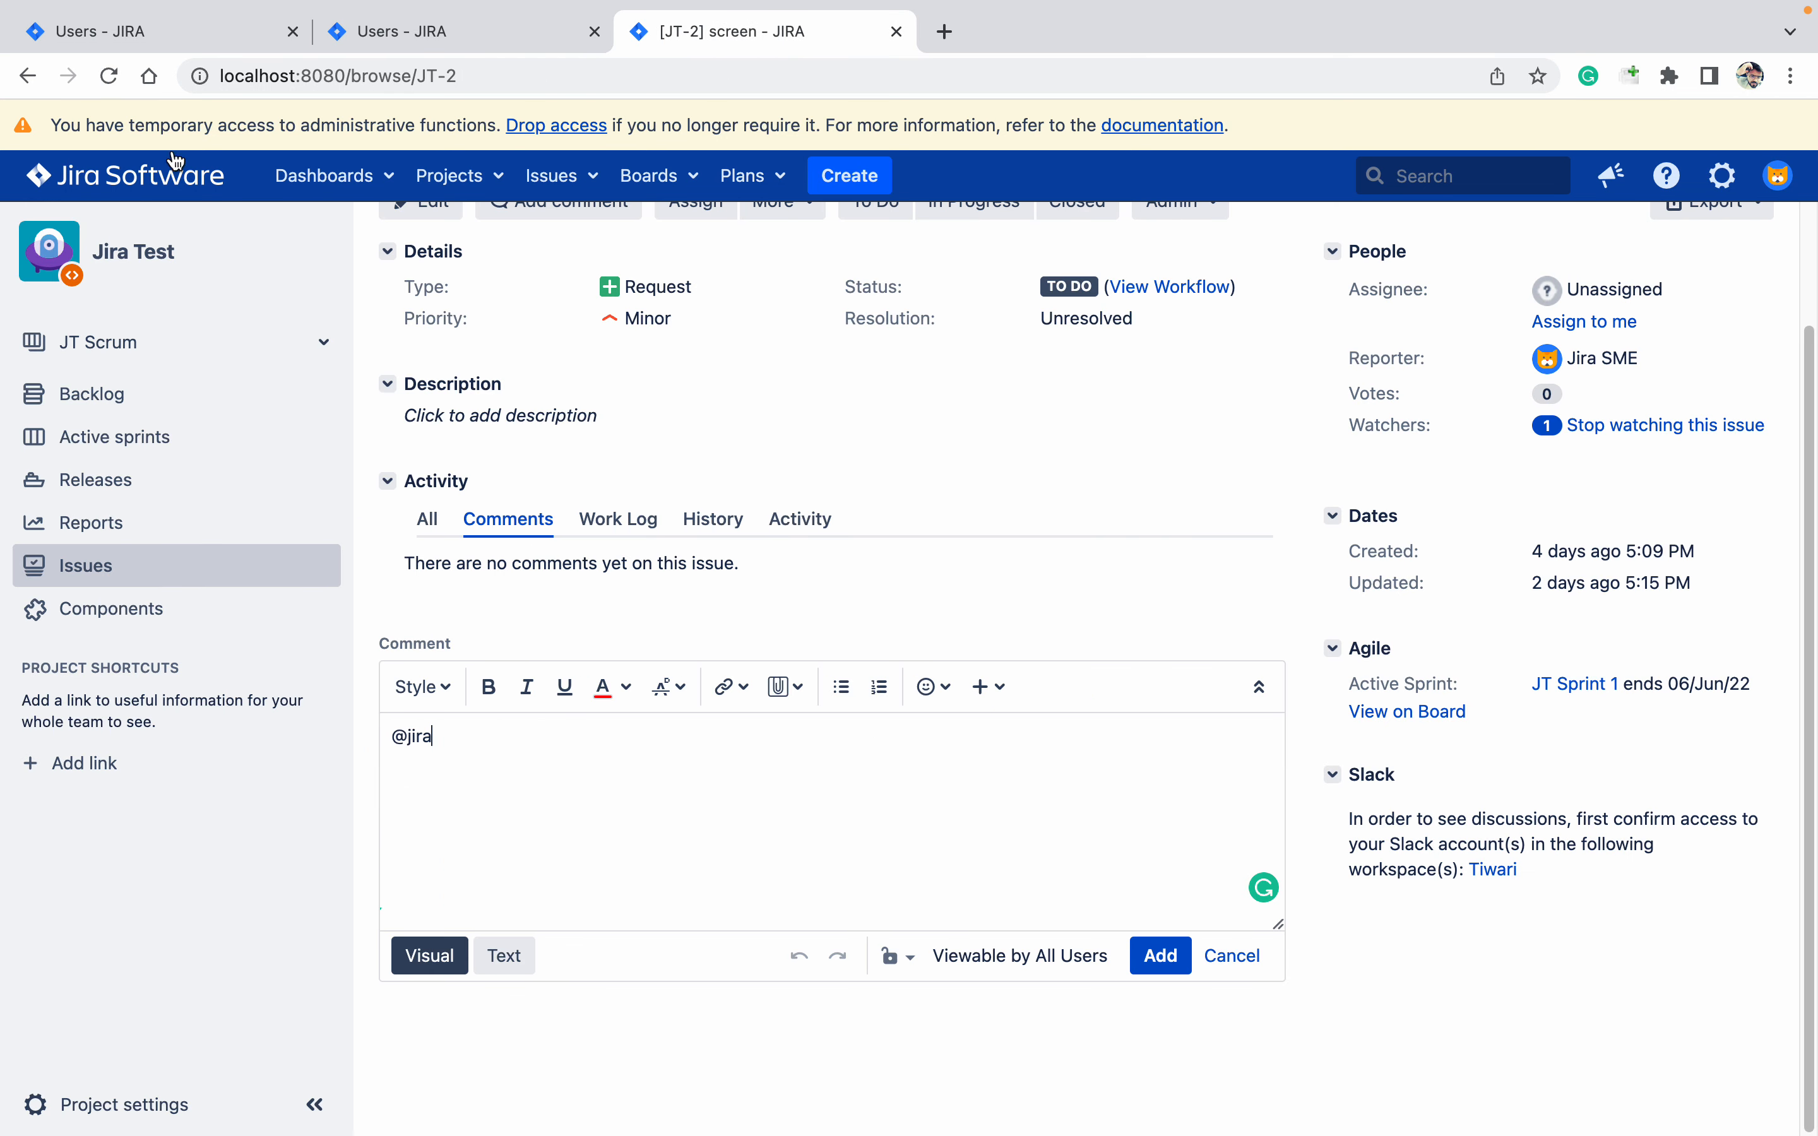
click(109, 76)
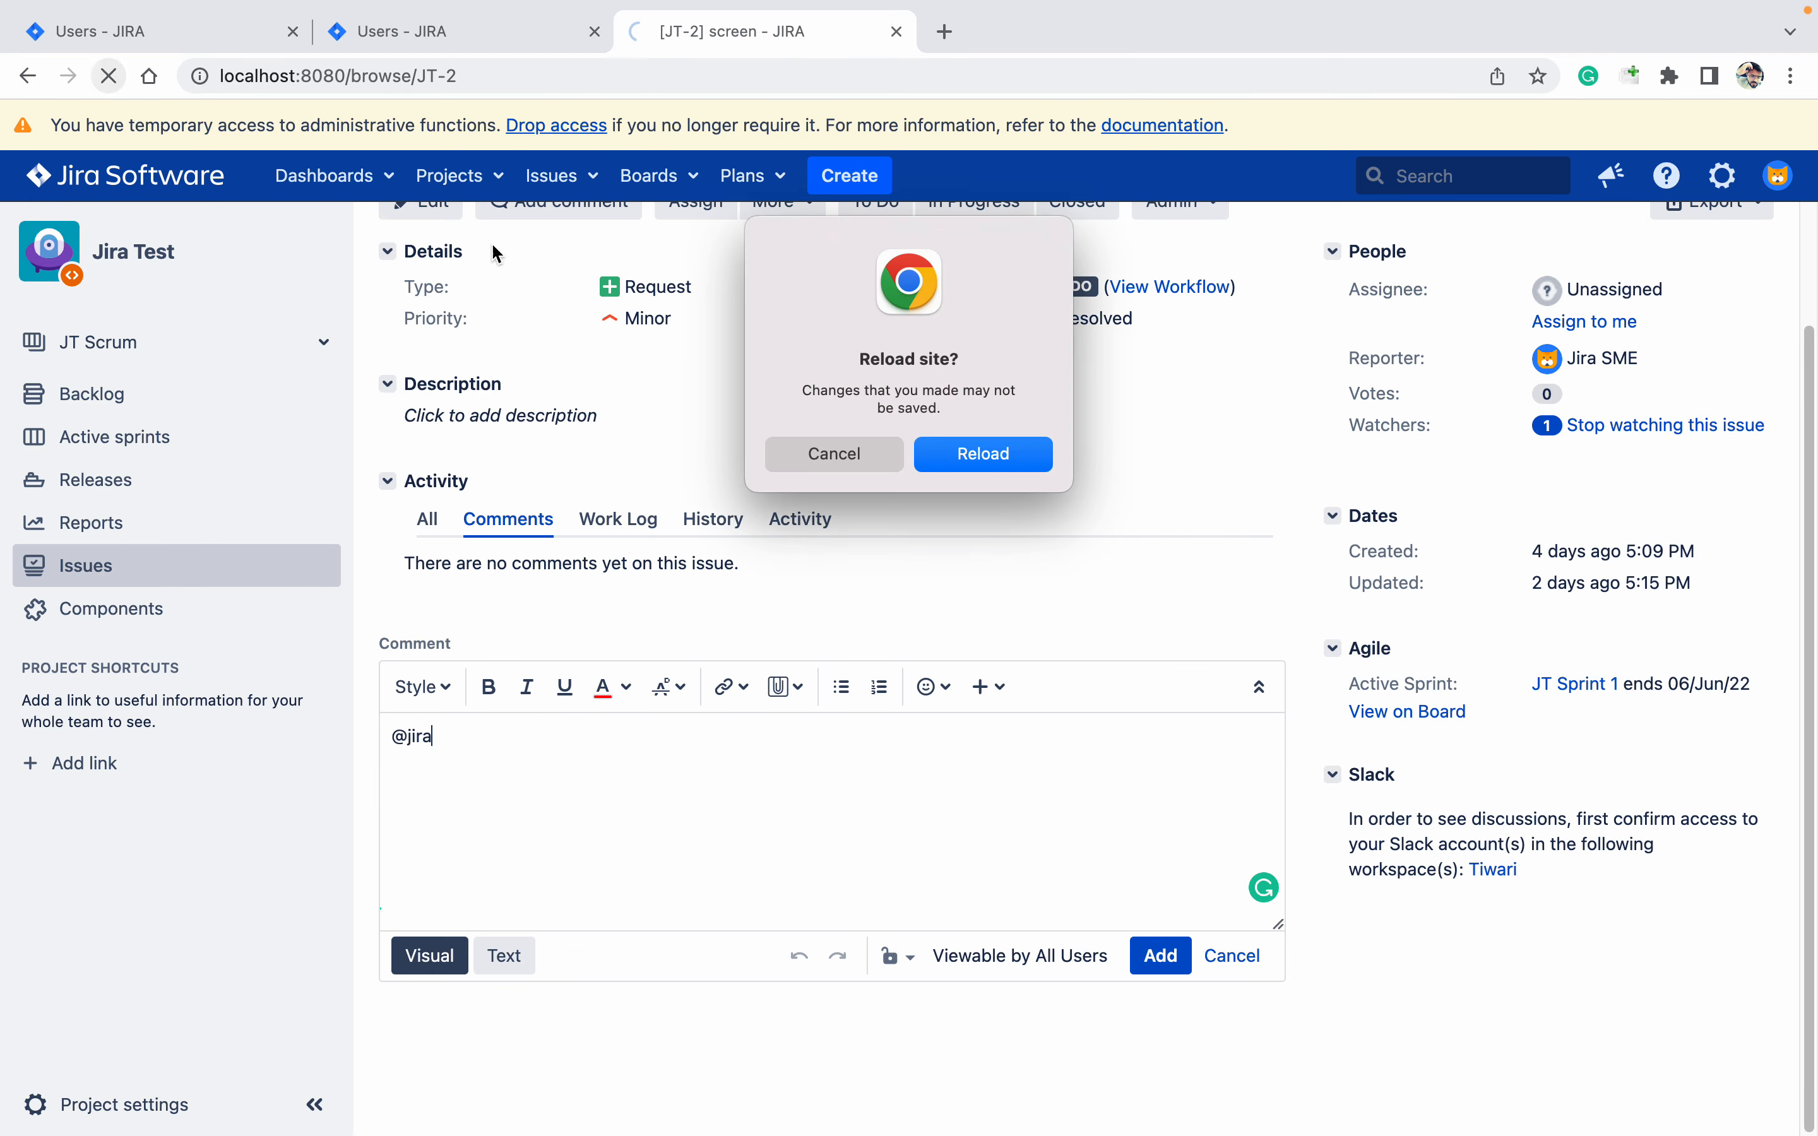
click(1048, 445)
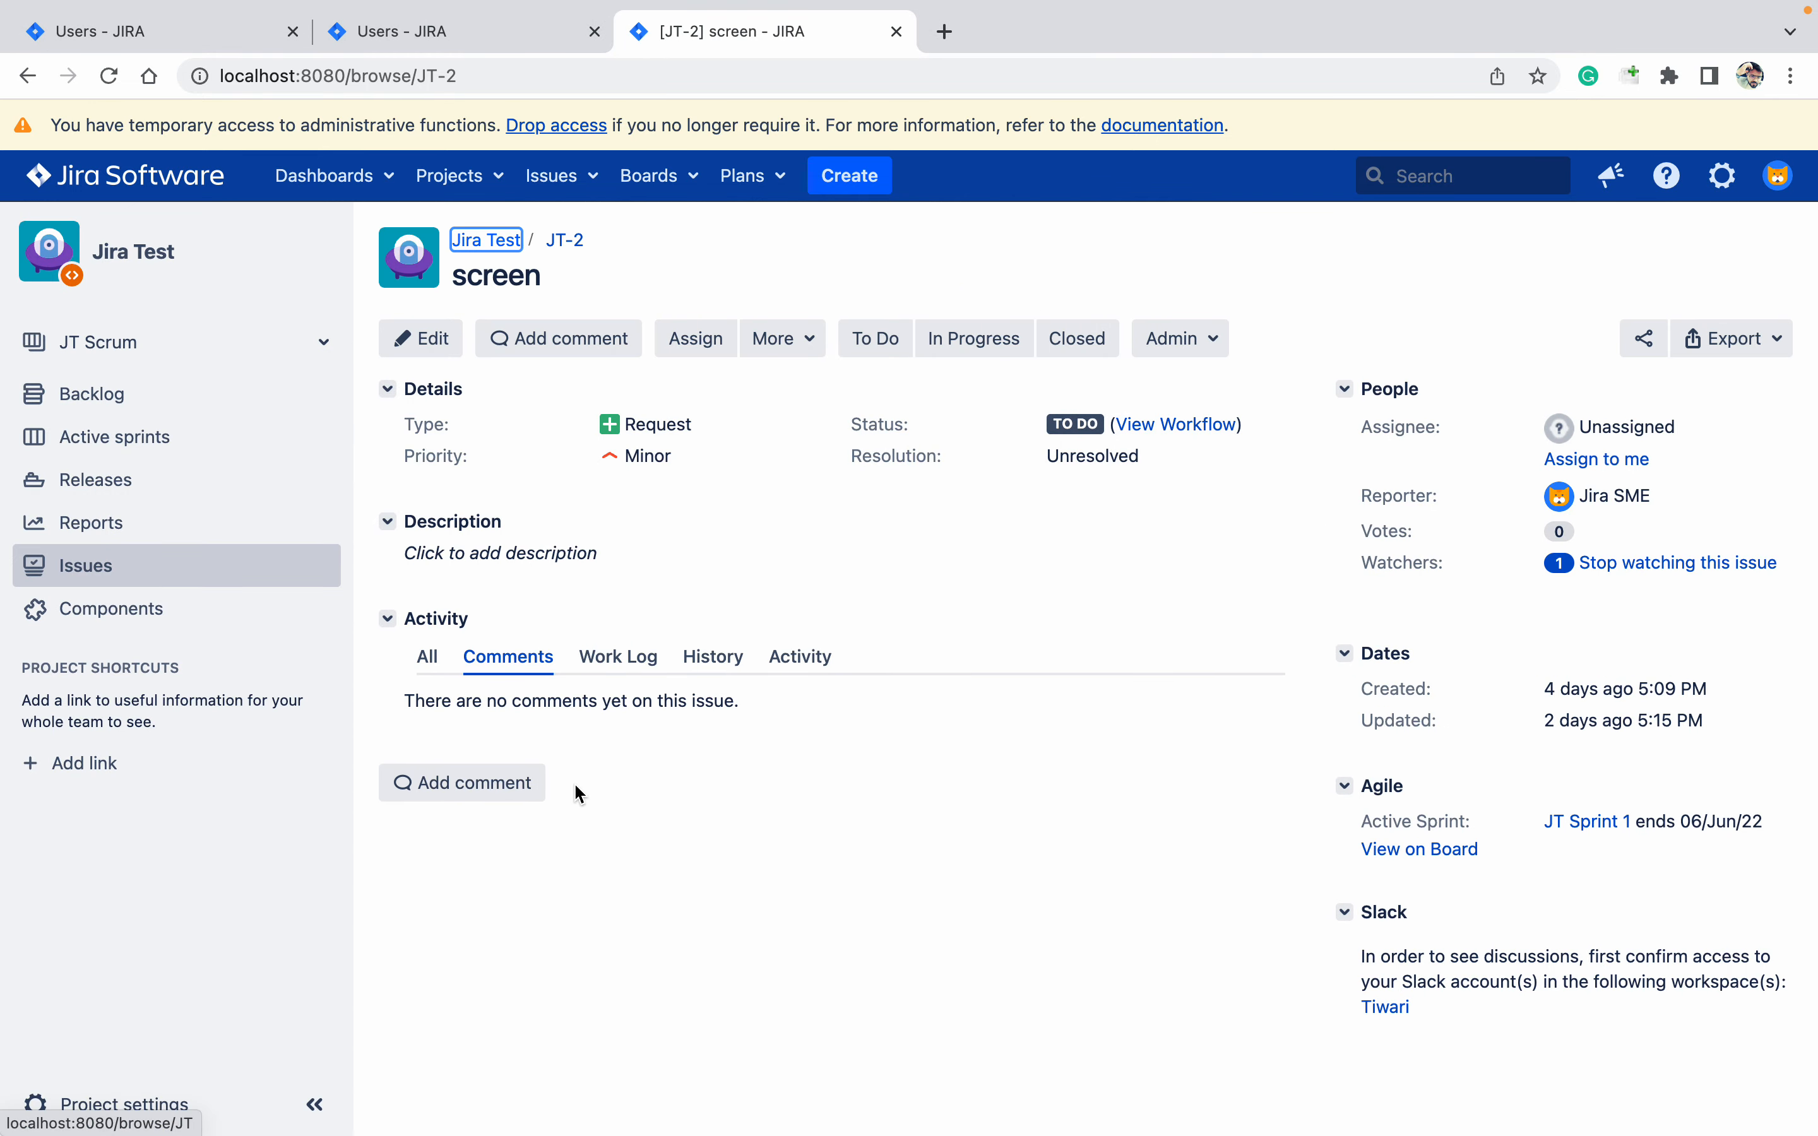
click(530, 785)
text(2)
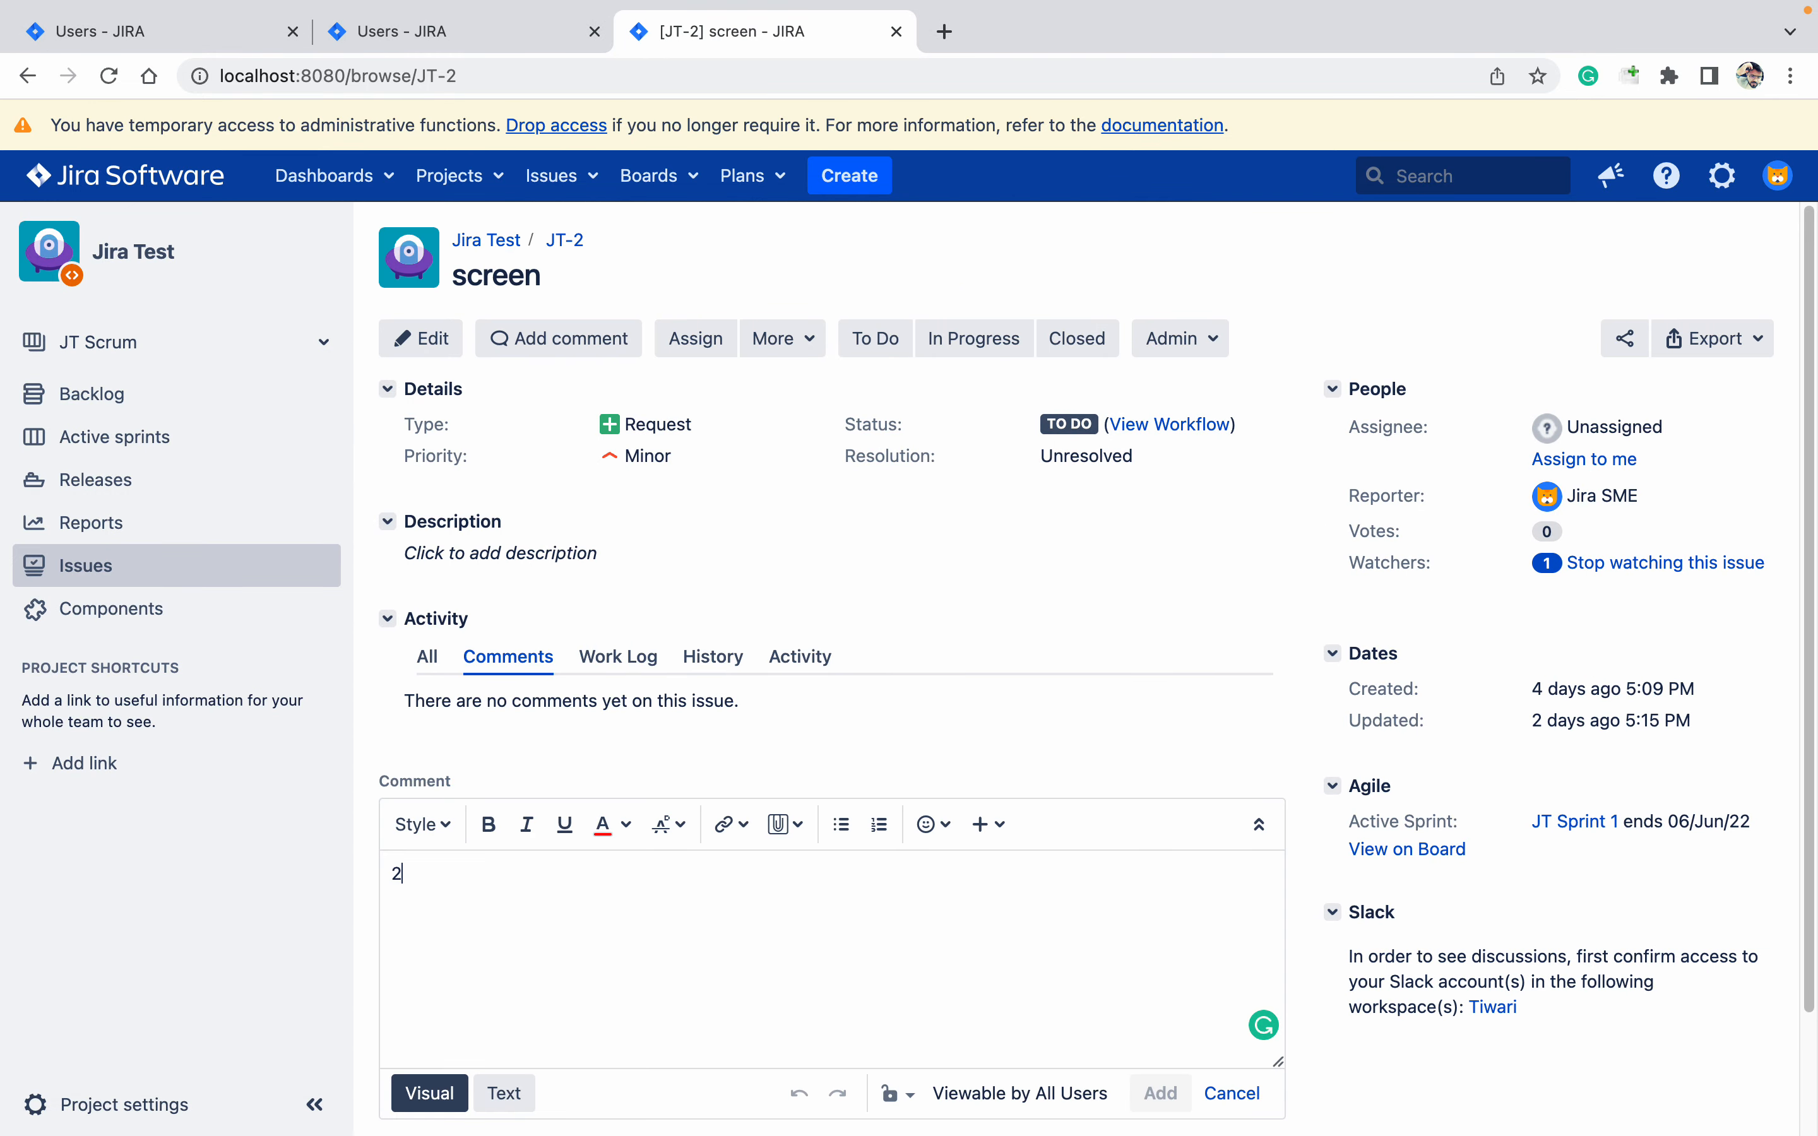
text(@JIRA)
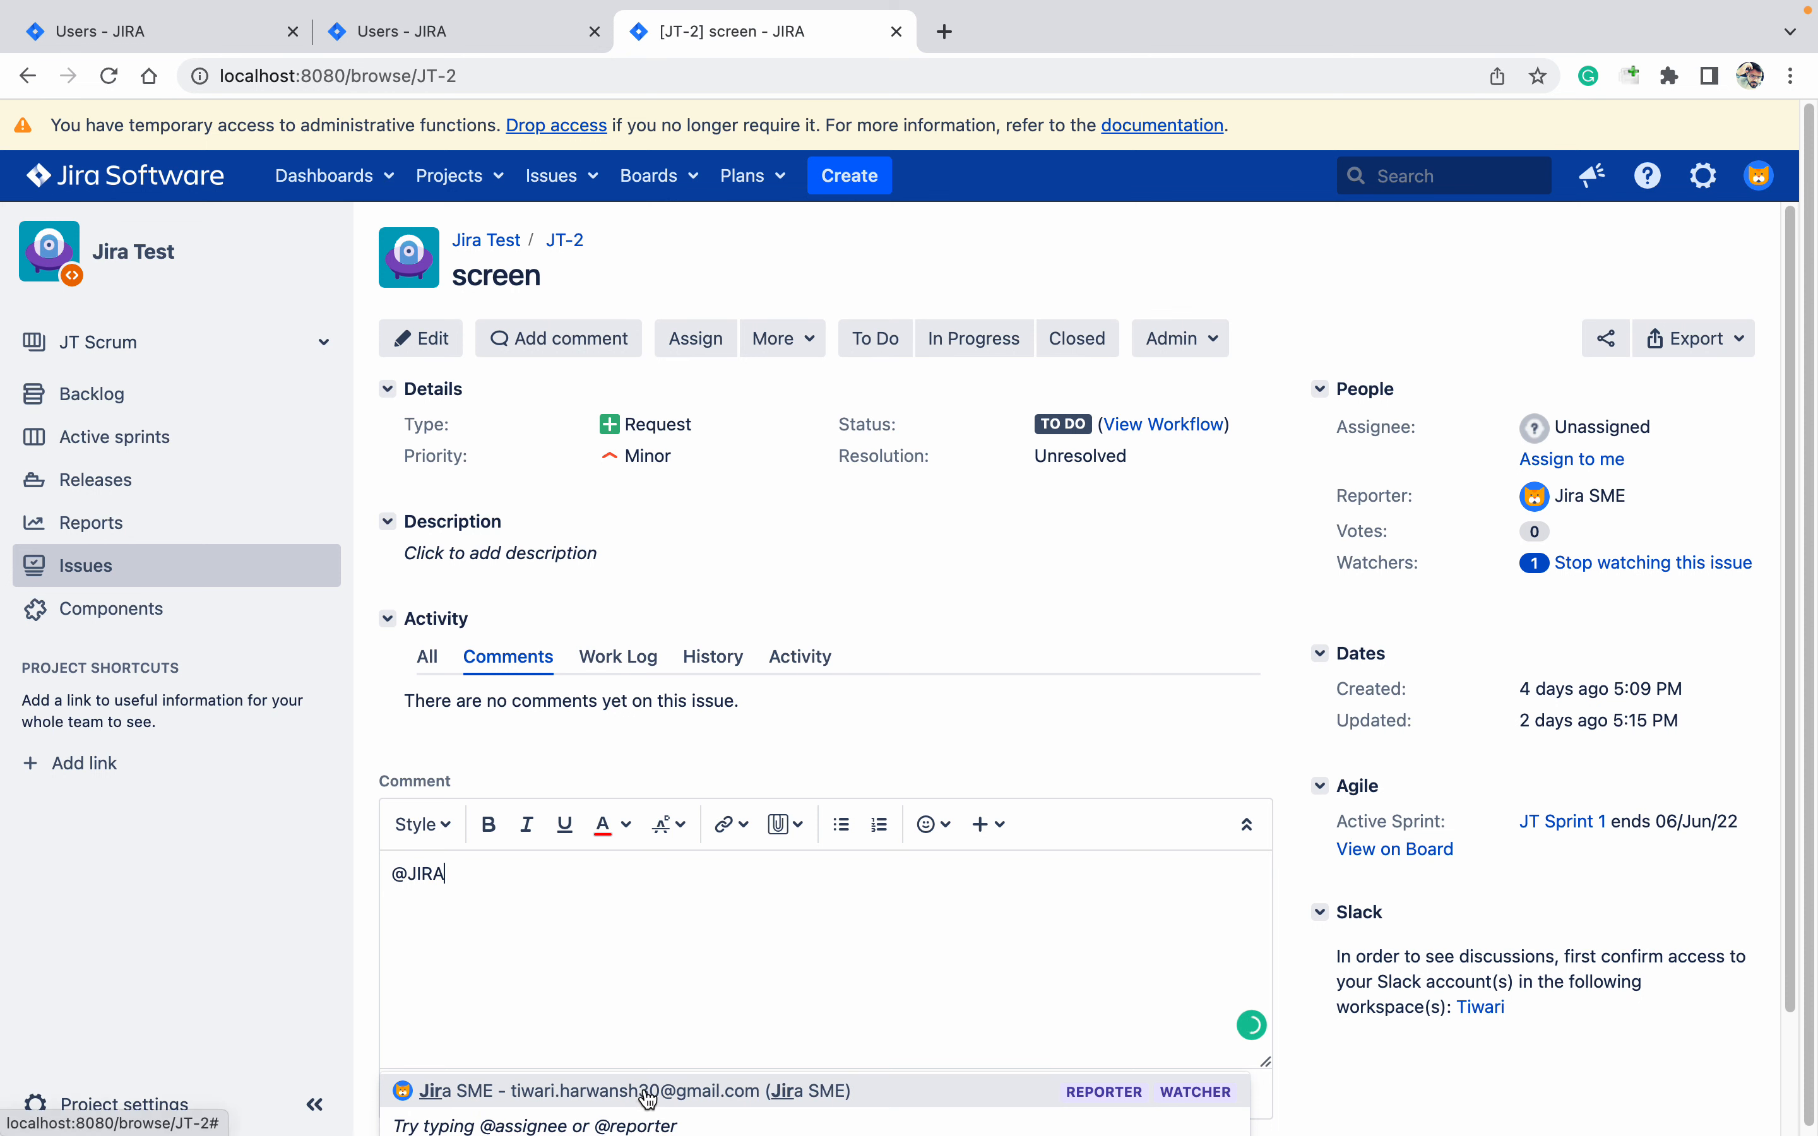
click(1539, 1100)
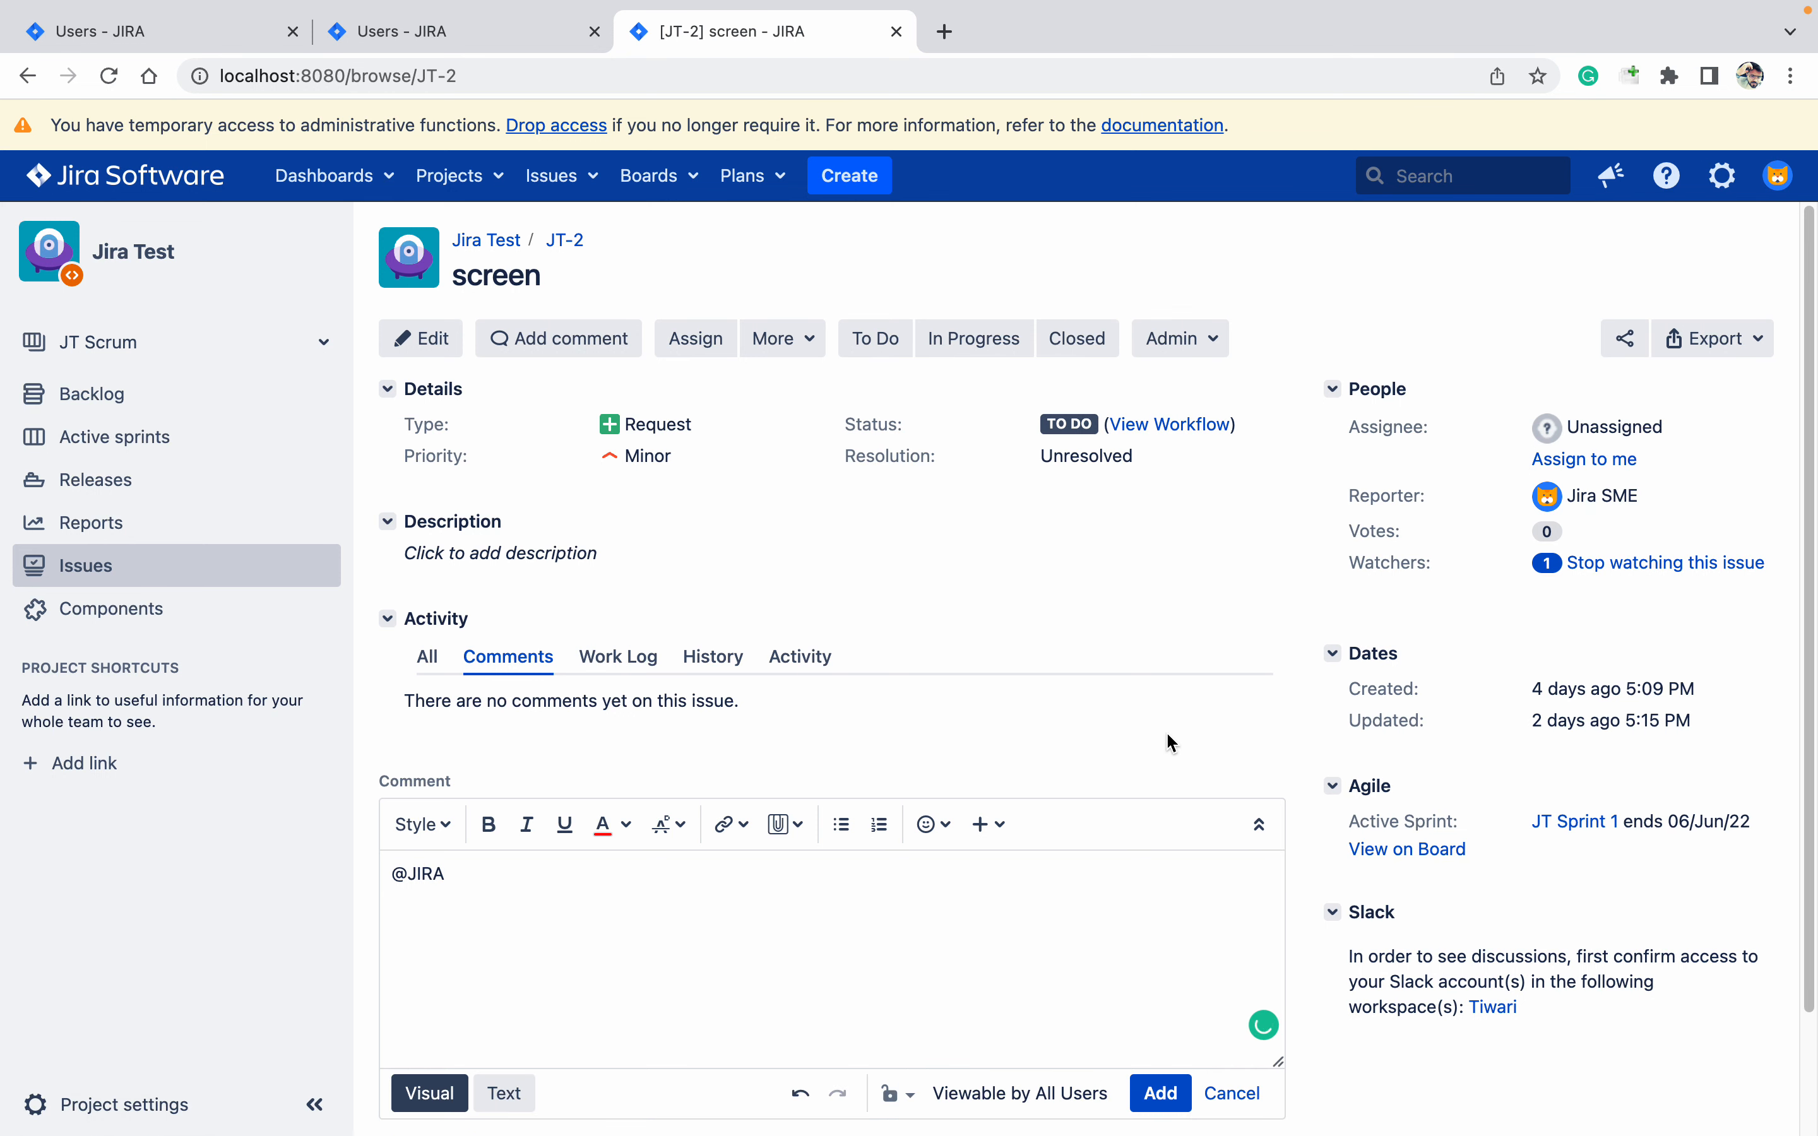
Open the system administration's global permissions and review the groups assigned to each Jira permission.
click(139, 41)
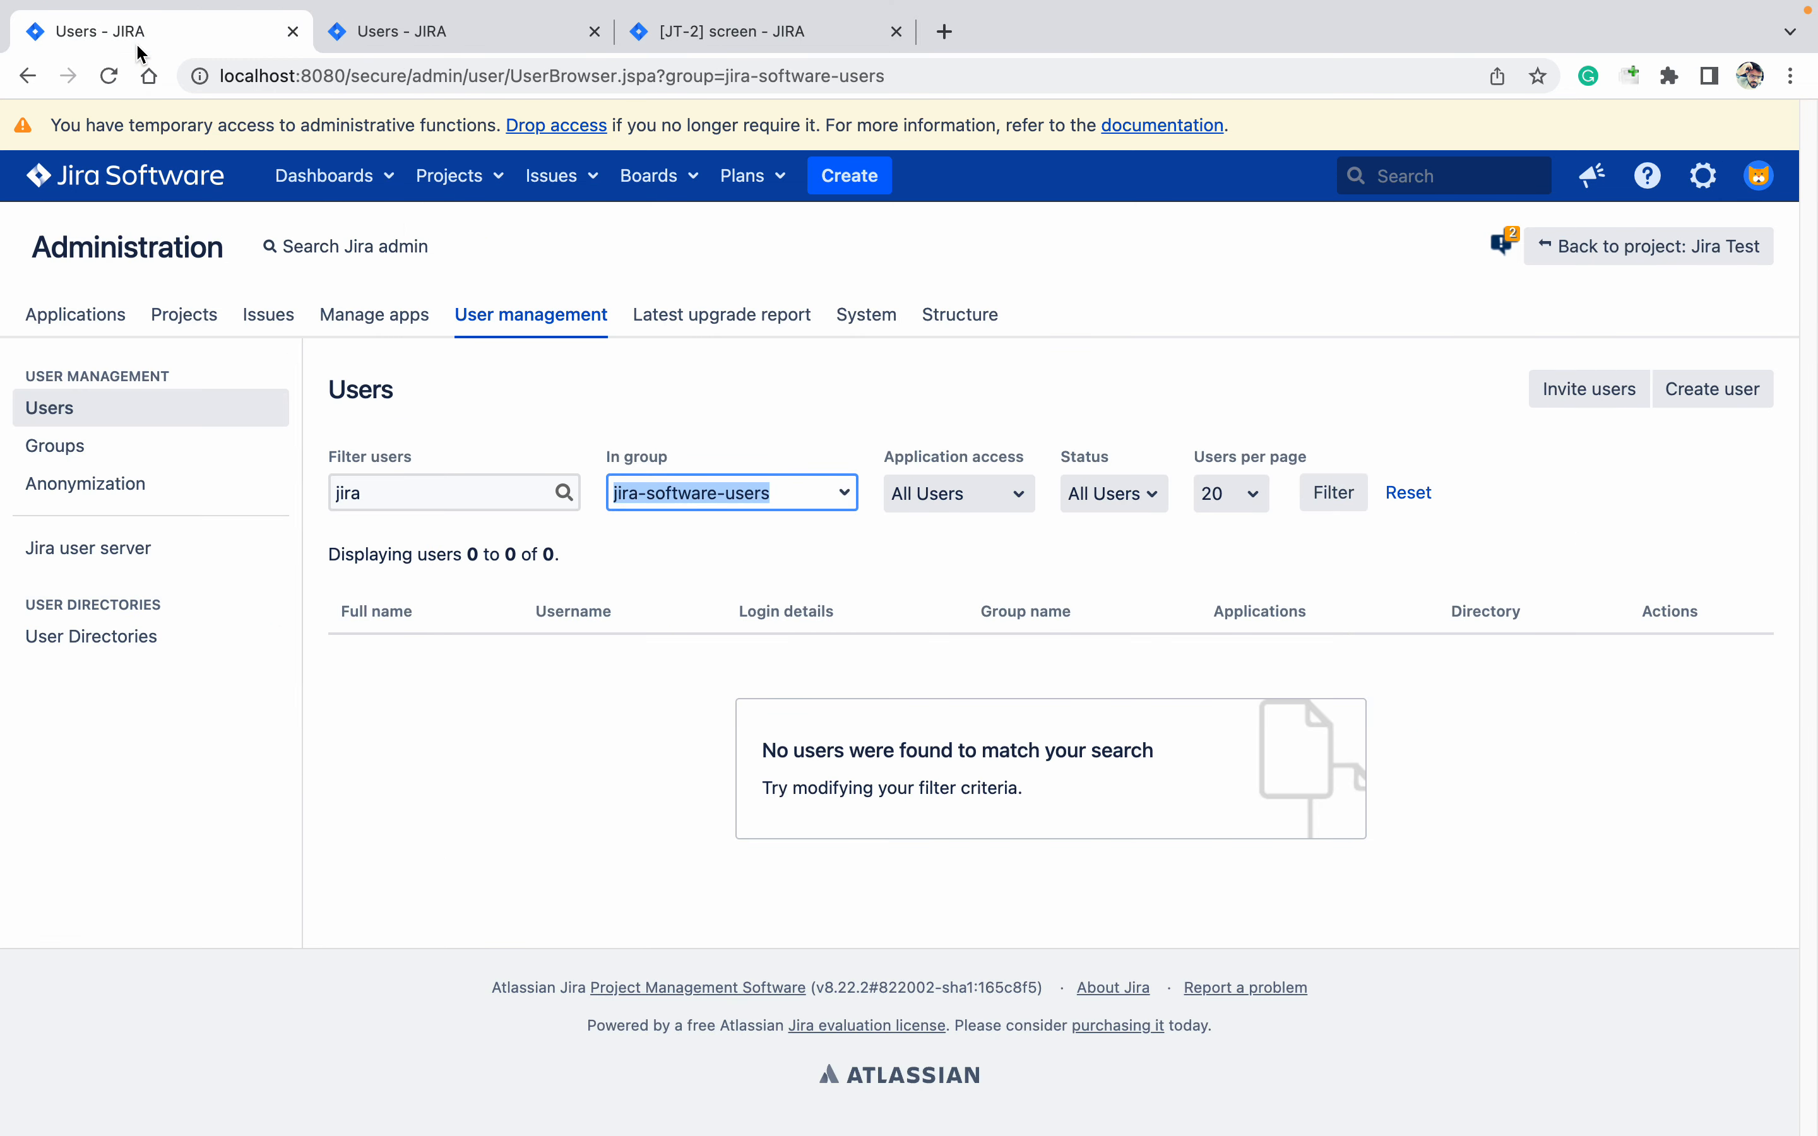
click(1704, 174)
click(1602, 496)
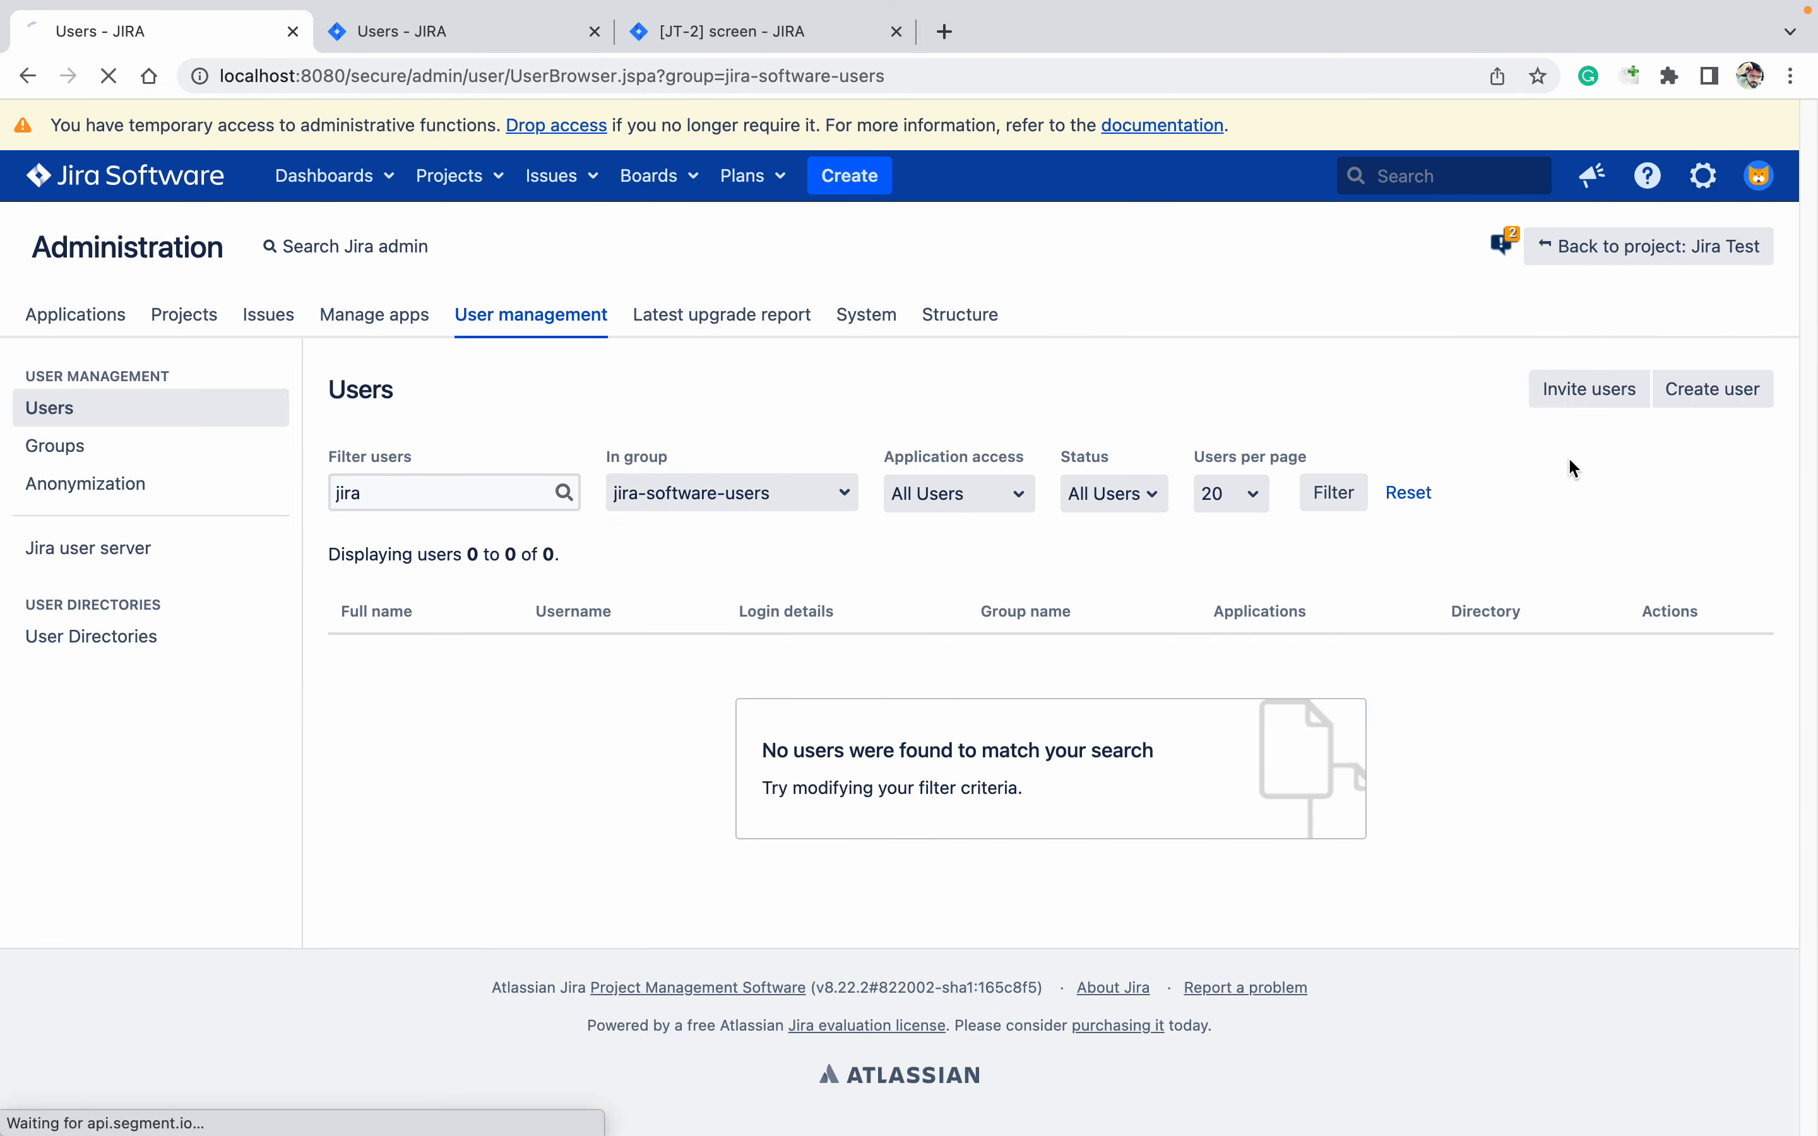
scroll(113, 1006, down, 1)
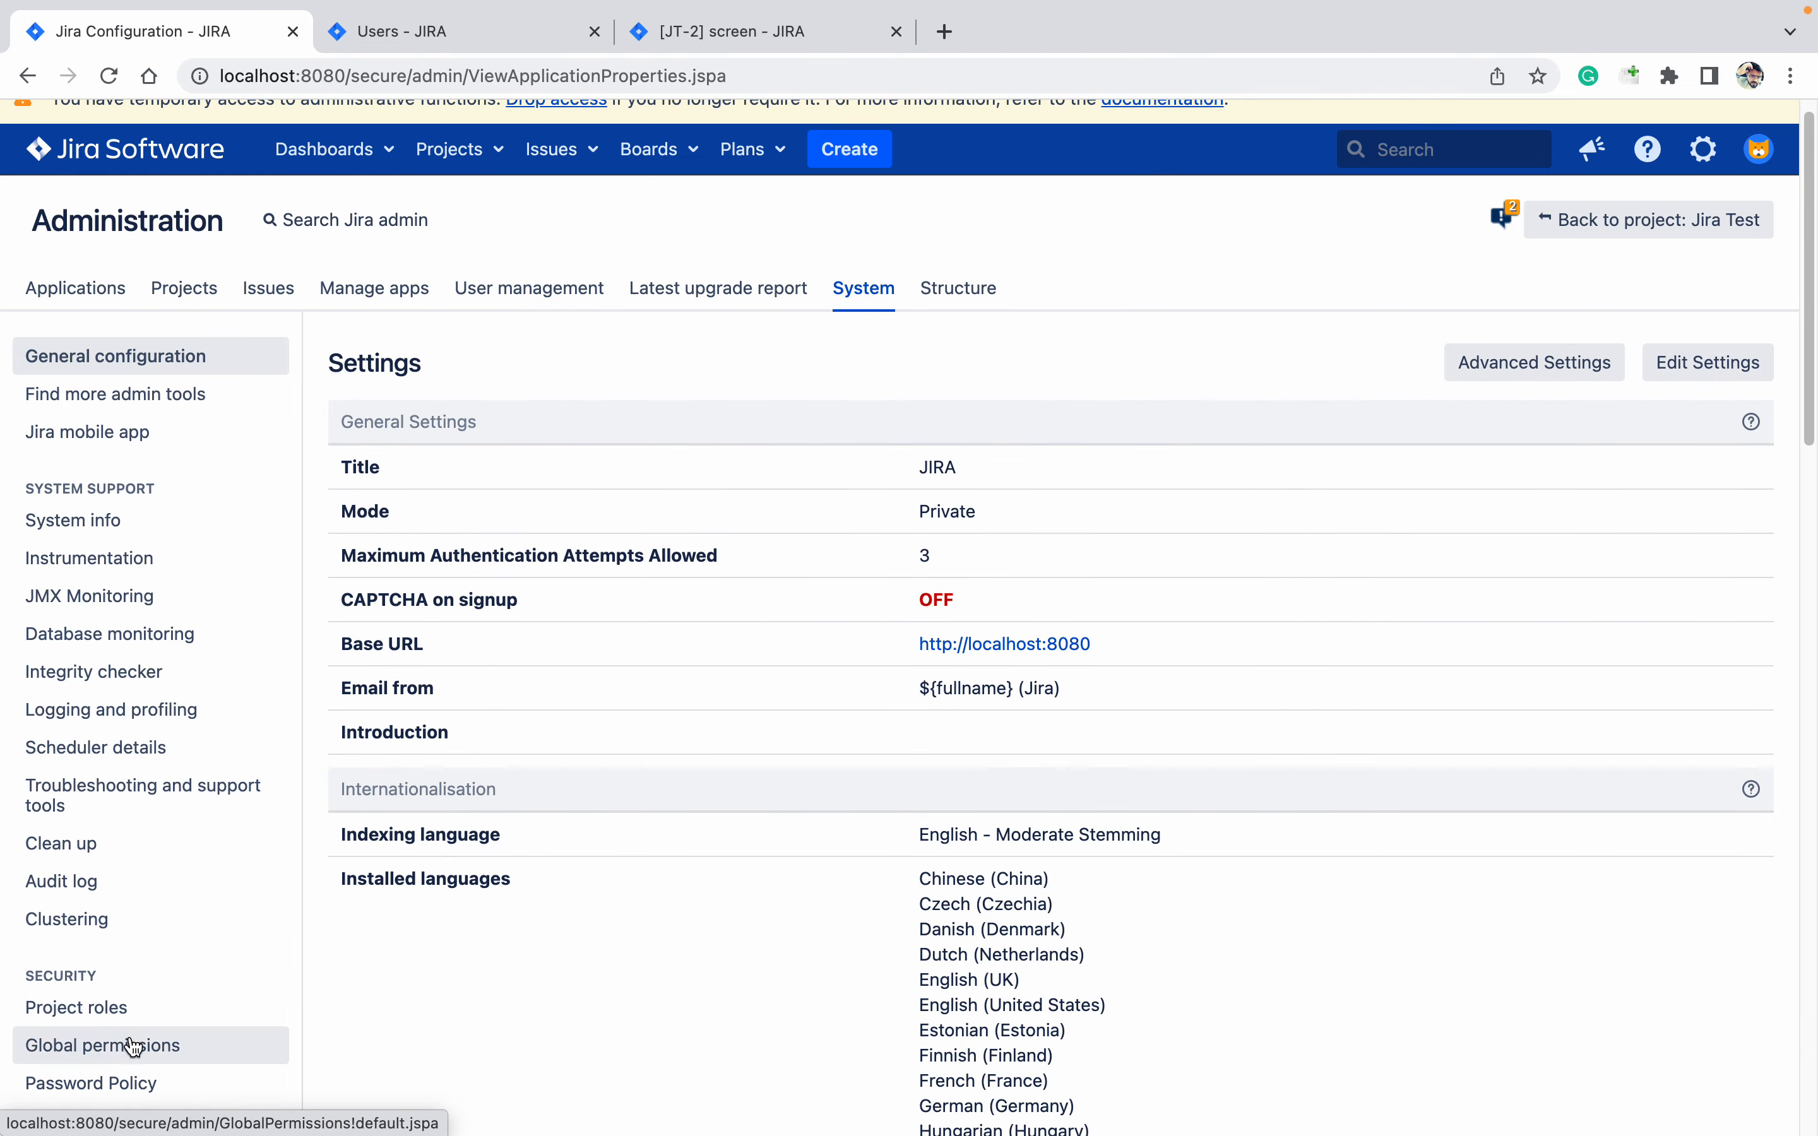
click(128, 1049)
scroll(746, 679, down, 2)
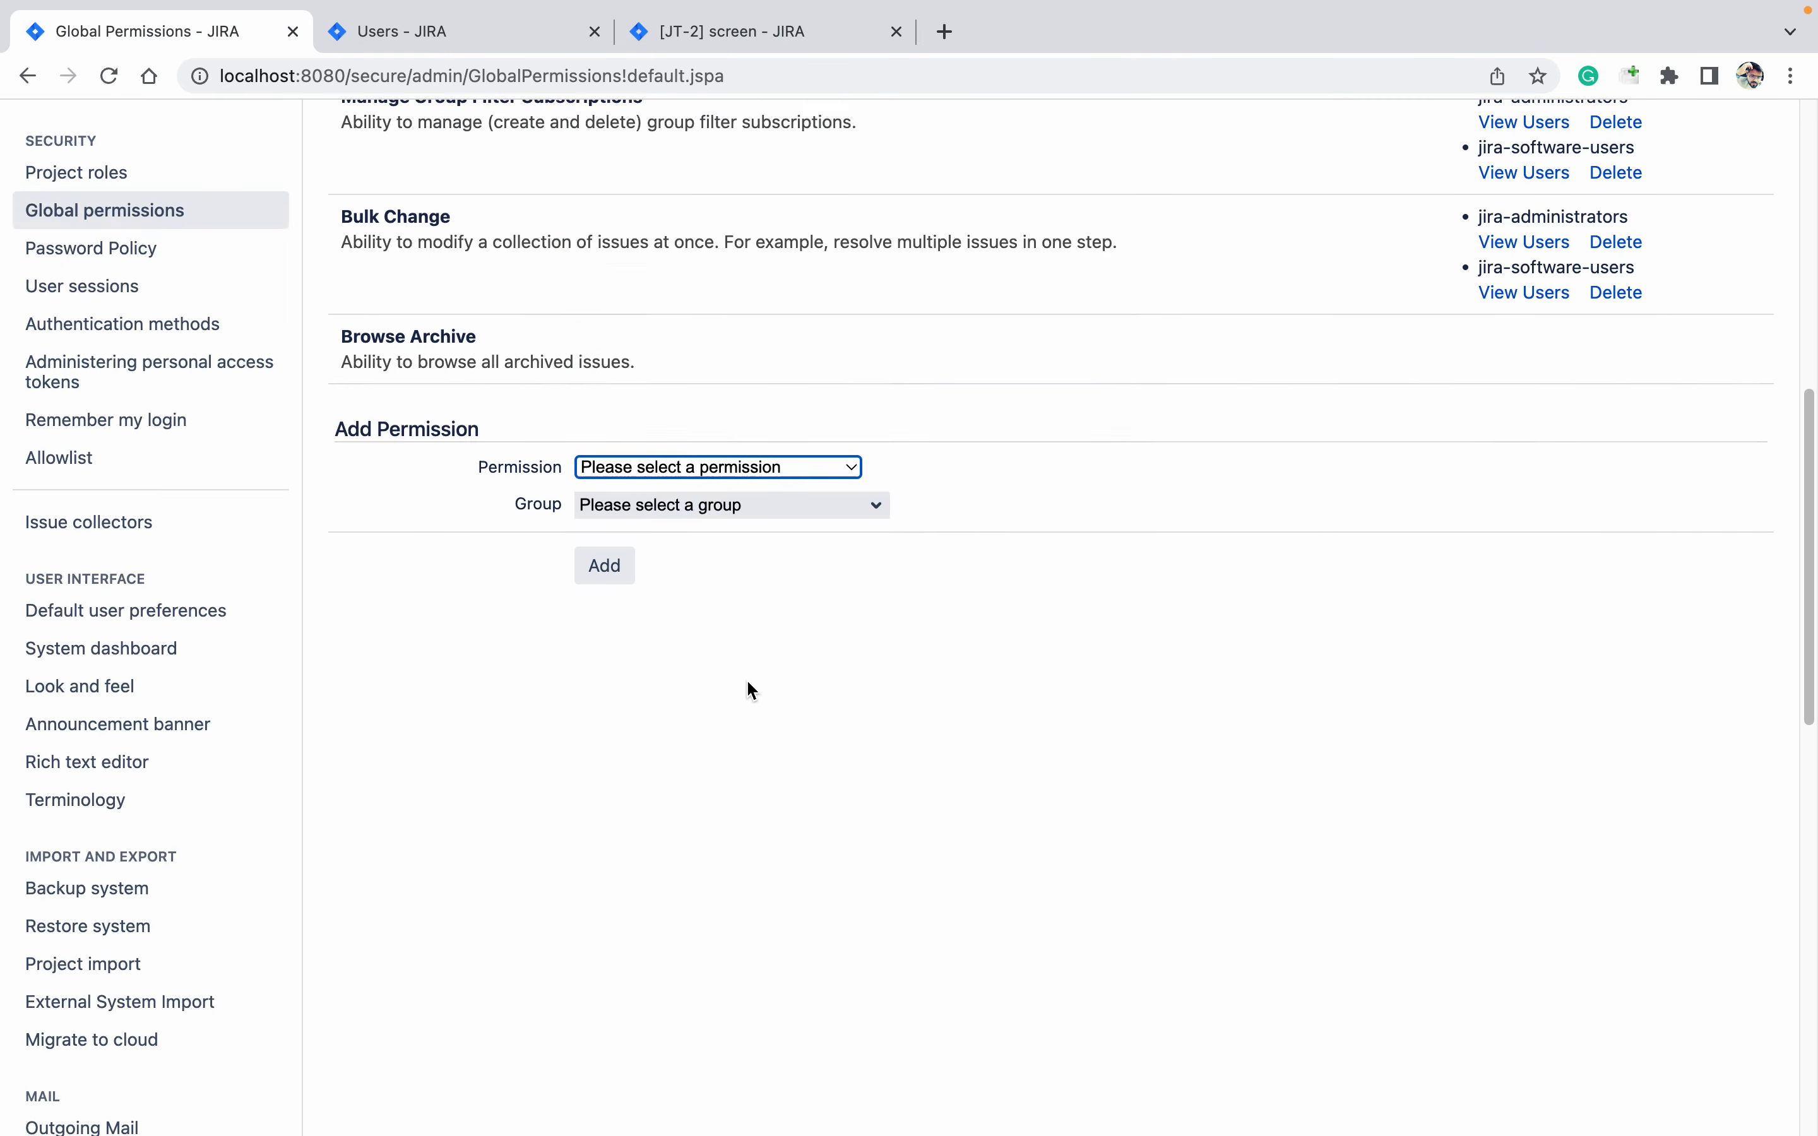
scroll(519, 901, up, 10)
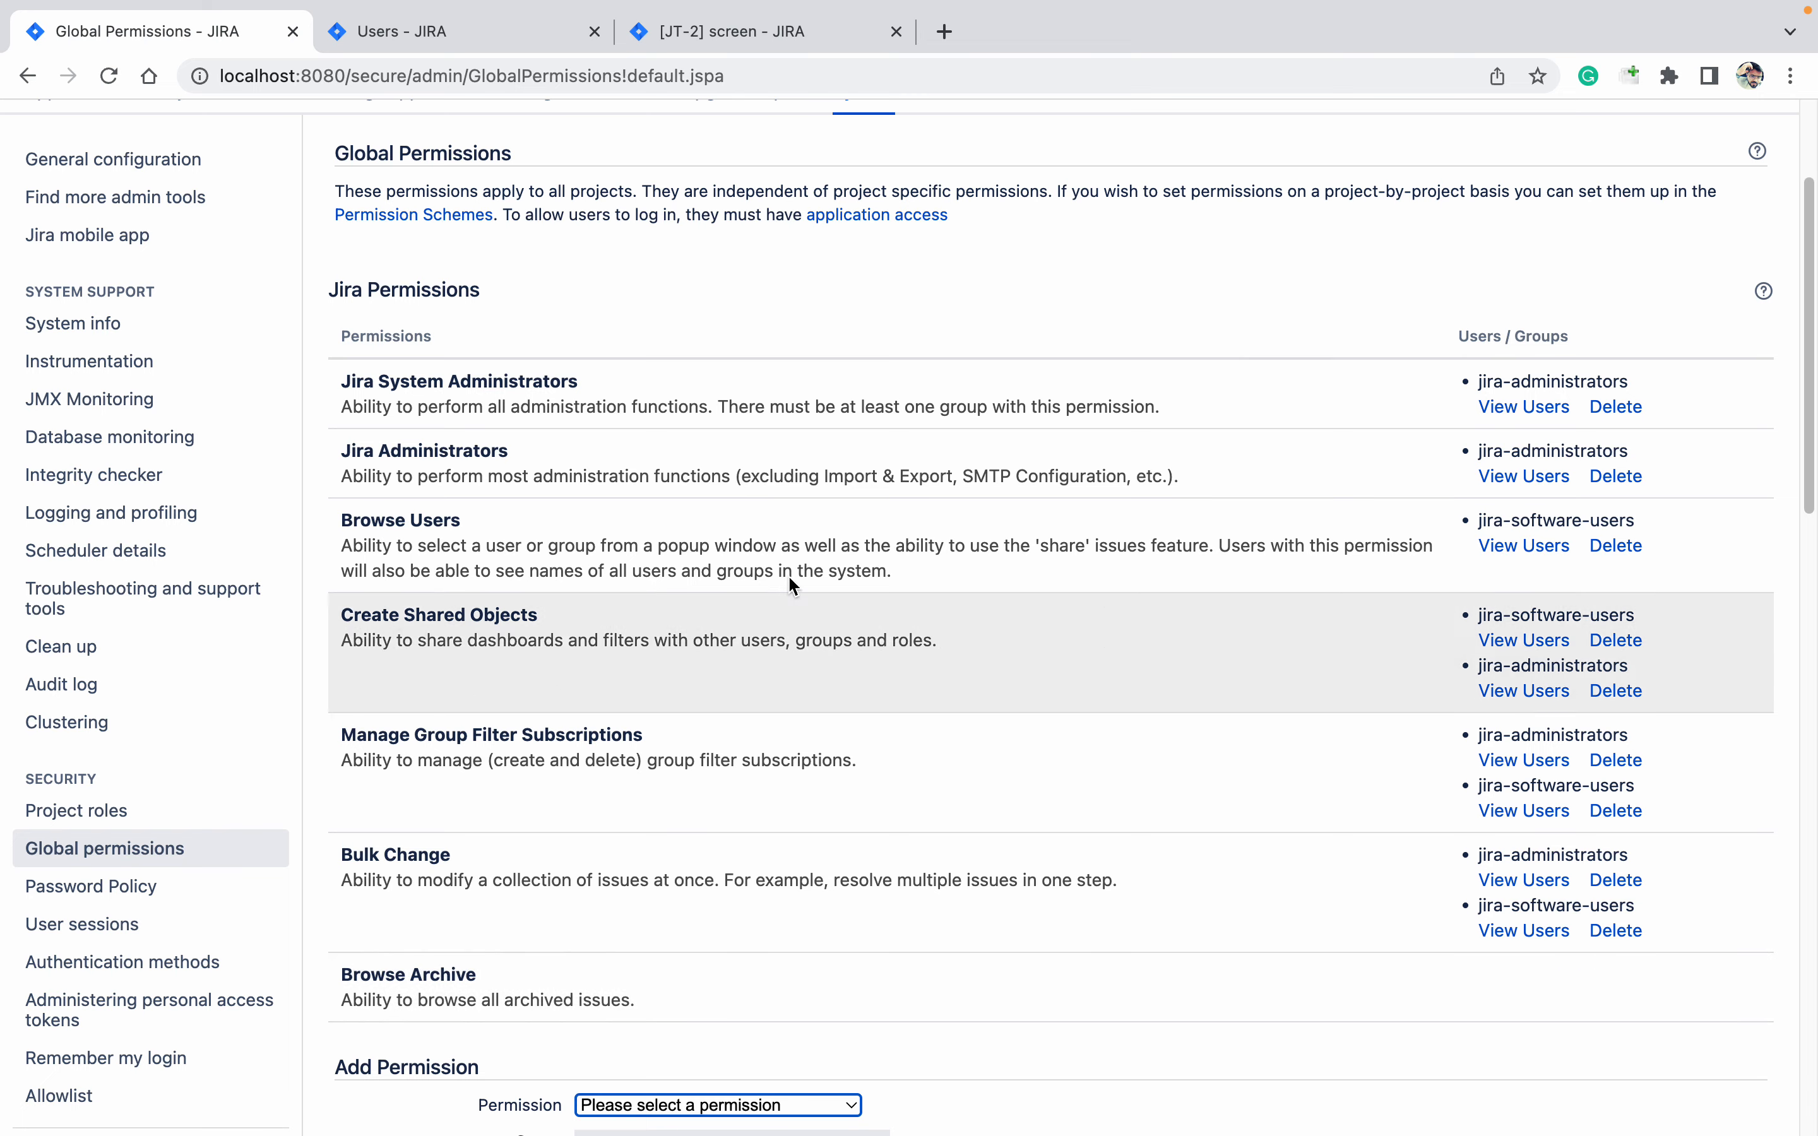
scroll(875, 755, down, 3)
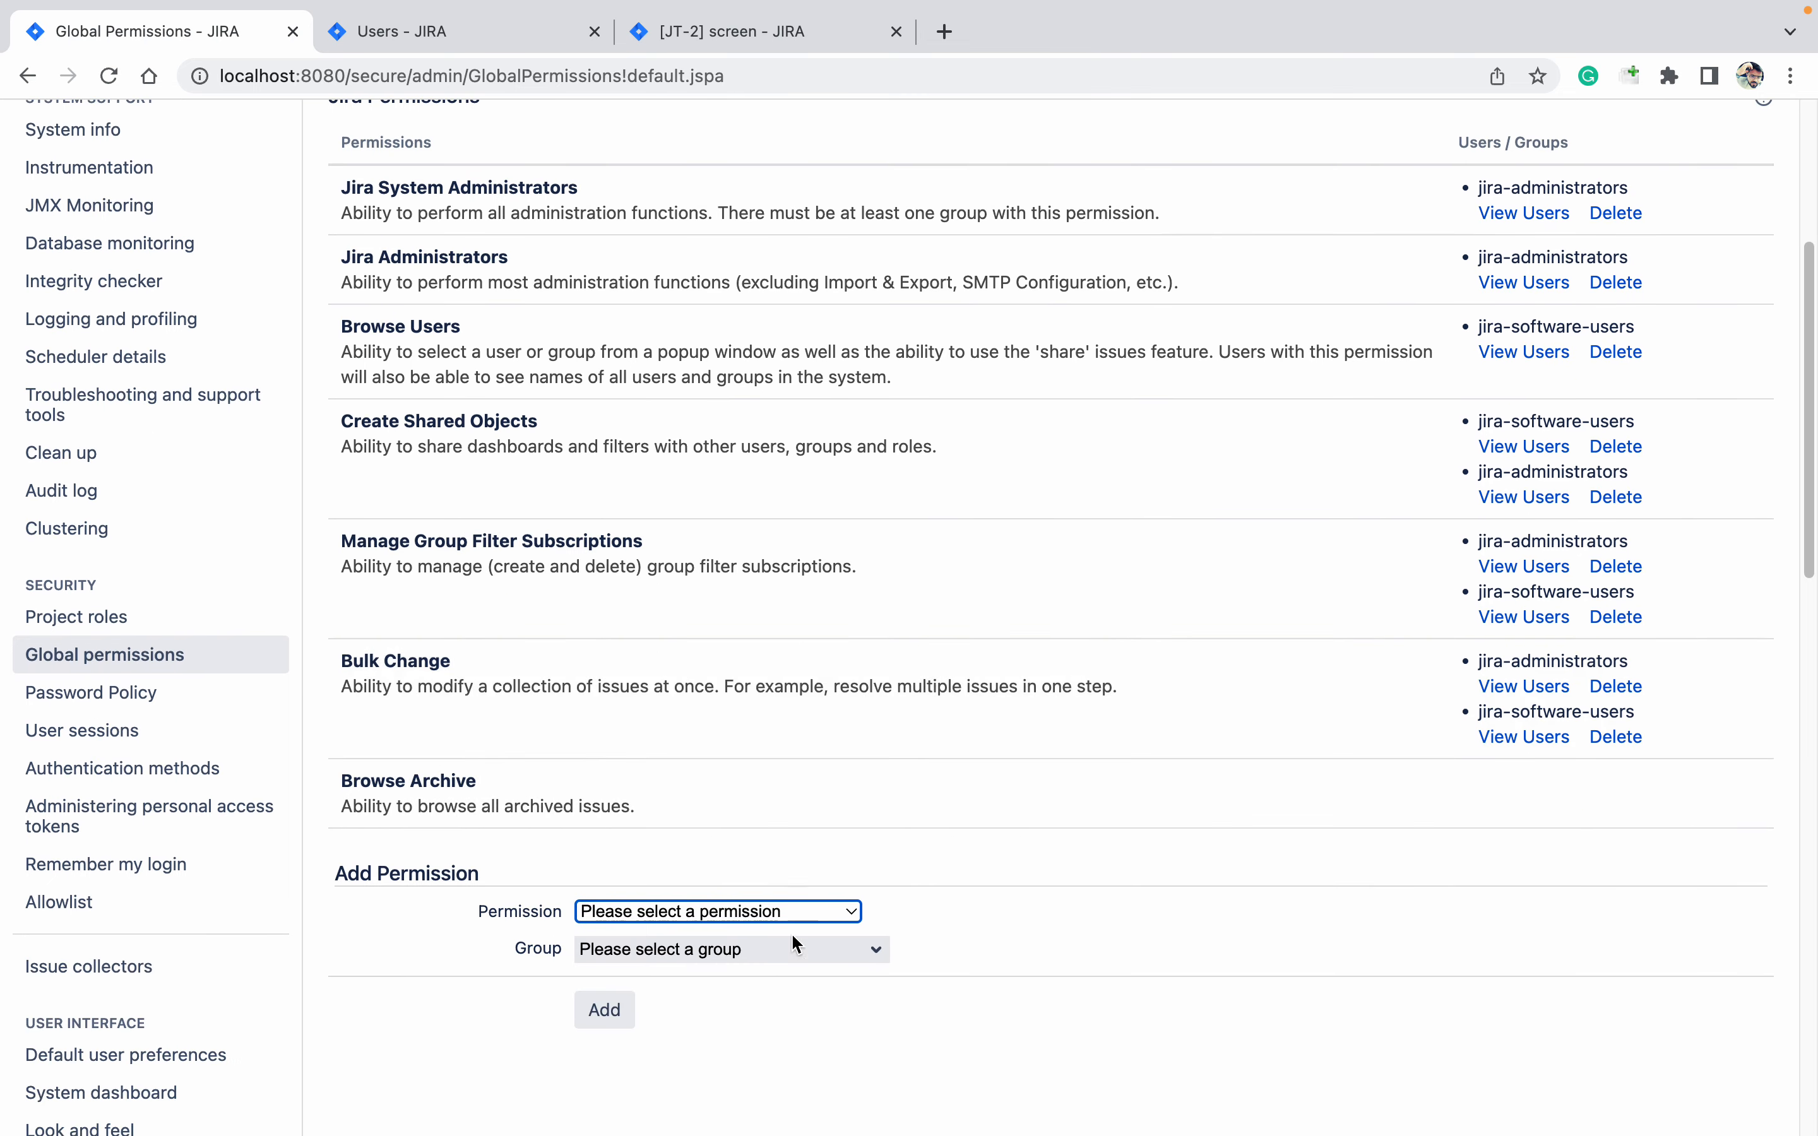
Choose Jira System Administrators as the permission to add and view the groups available for it.
click(699, 911)
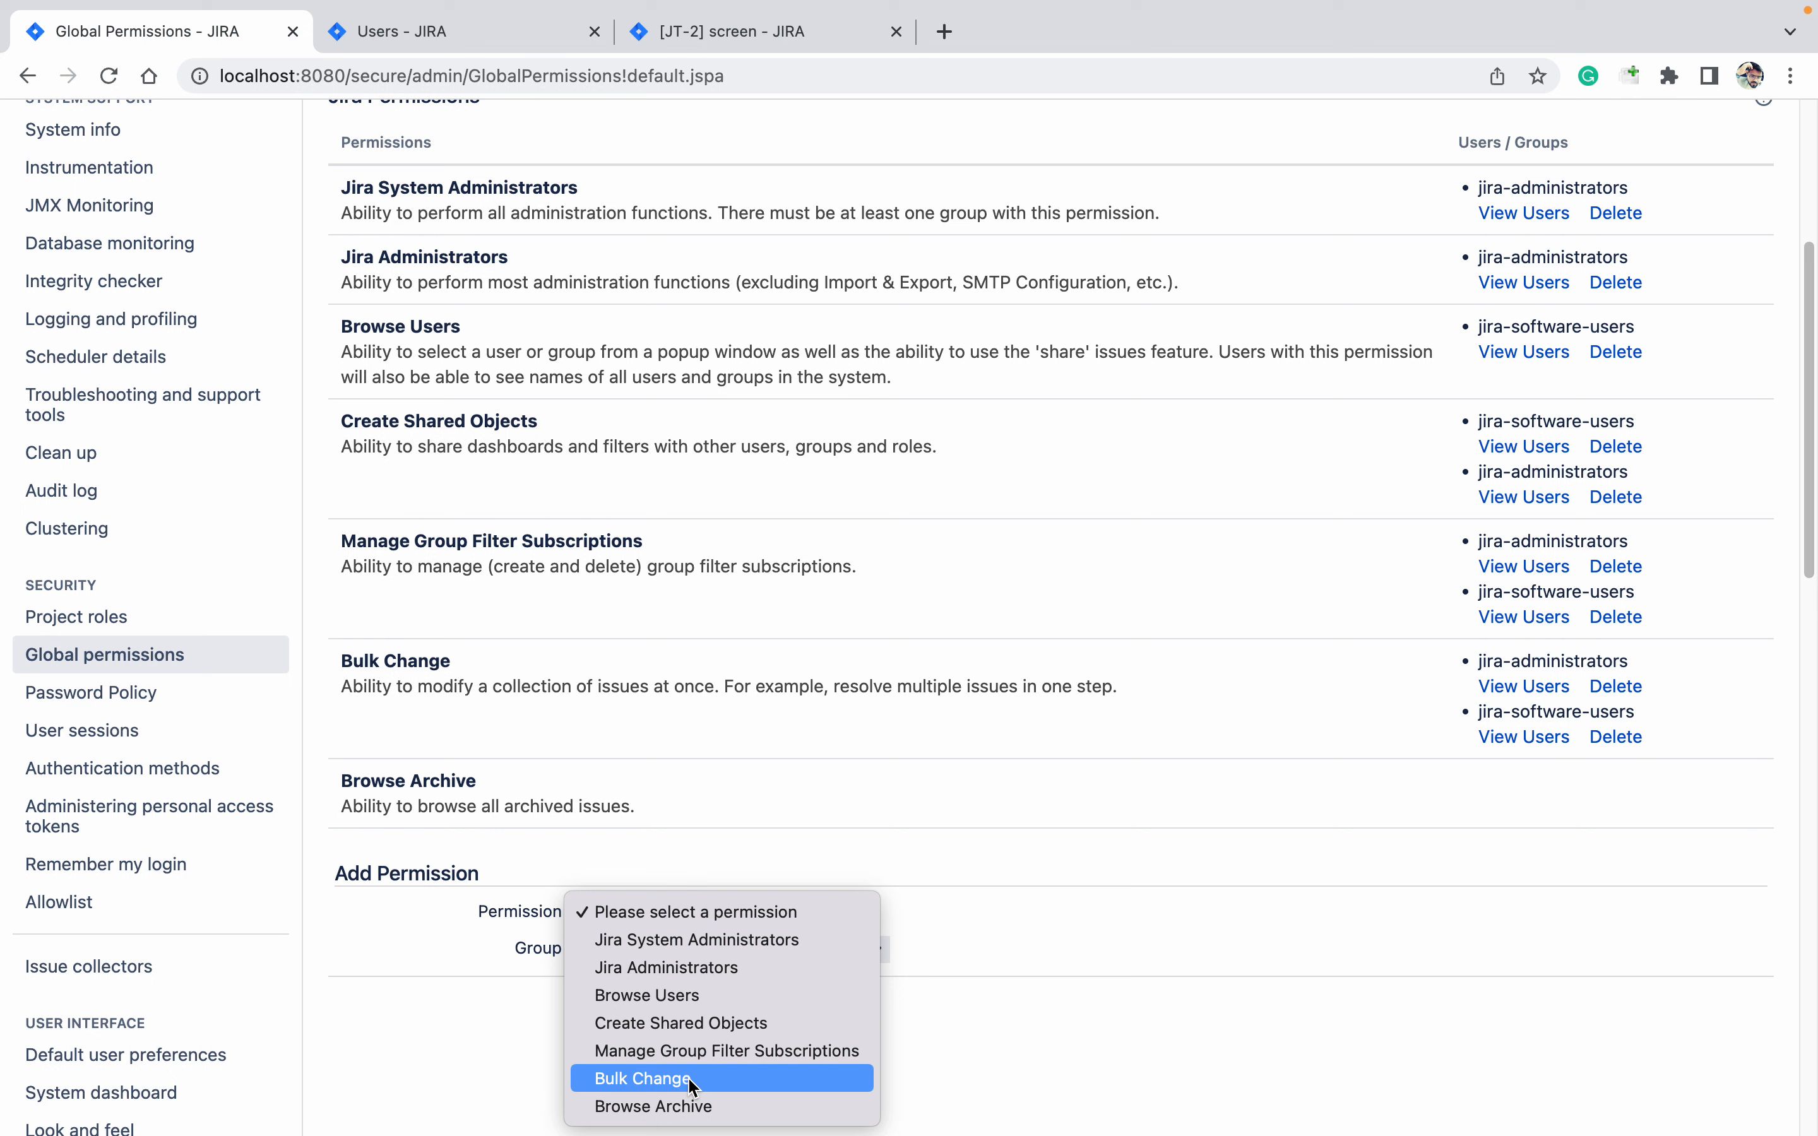
click(724, 948)
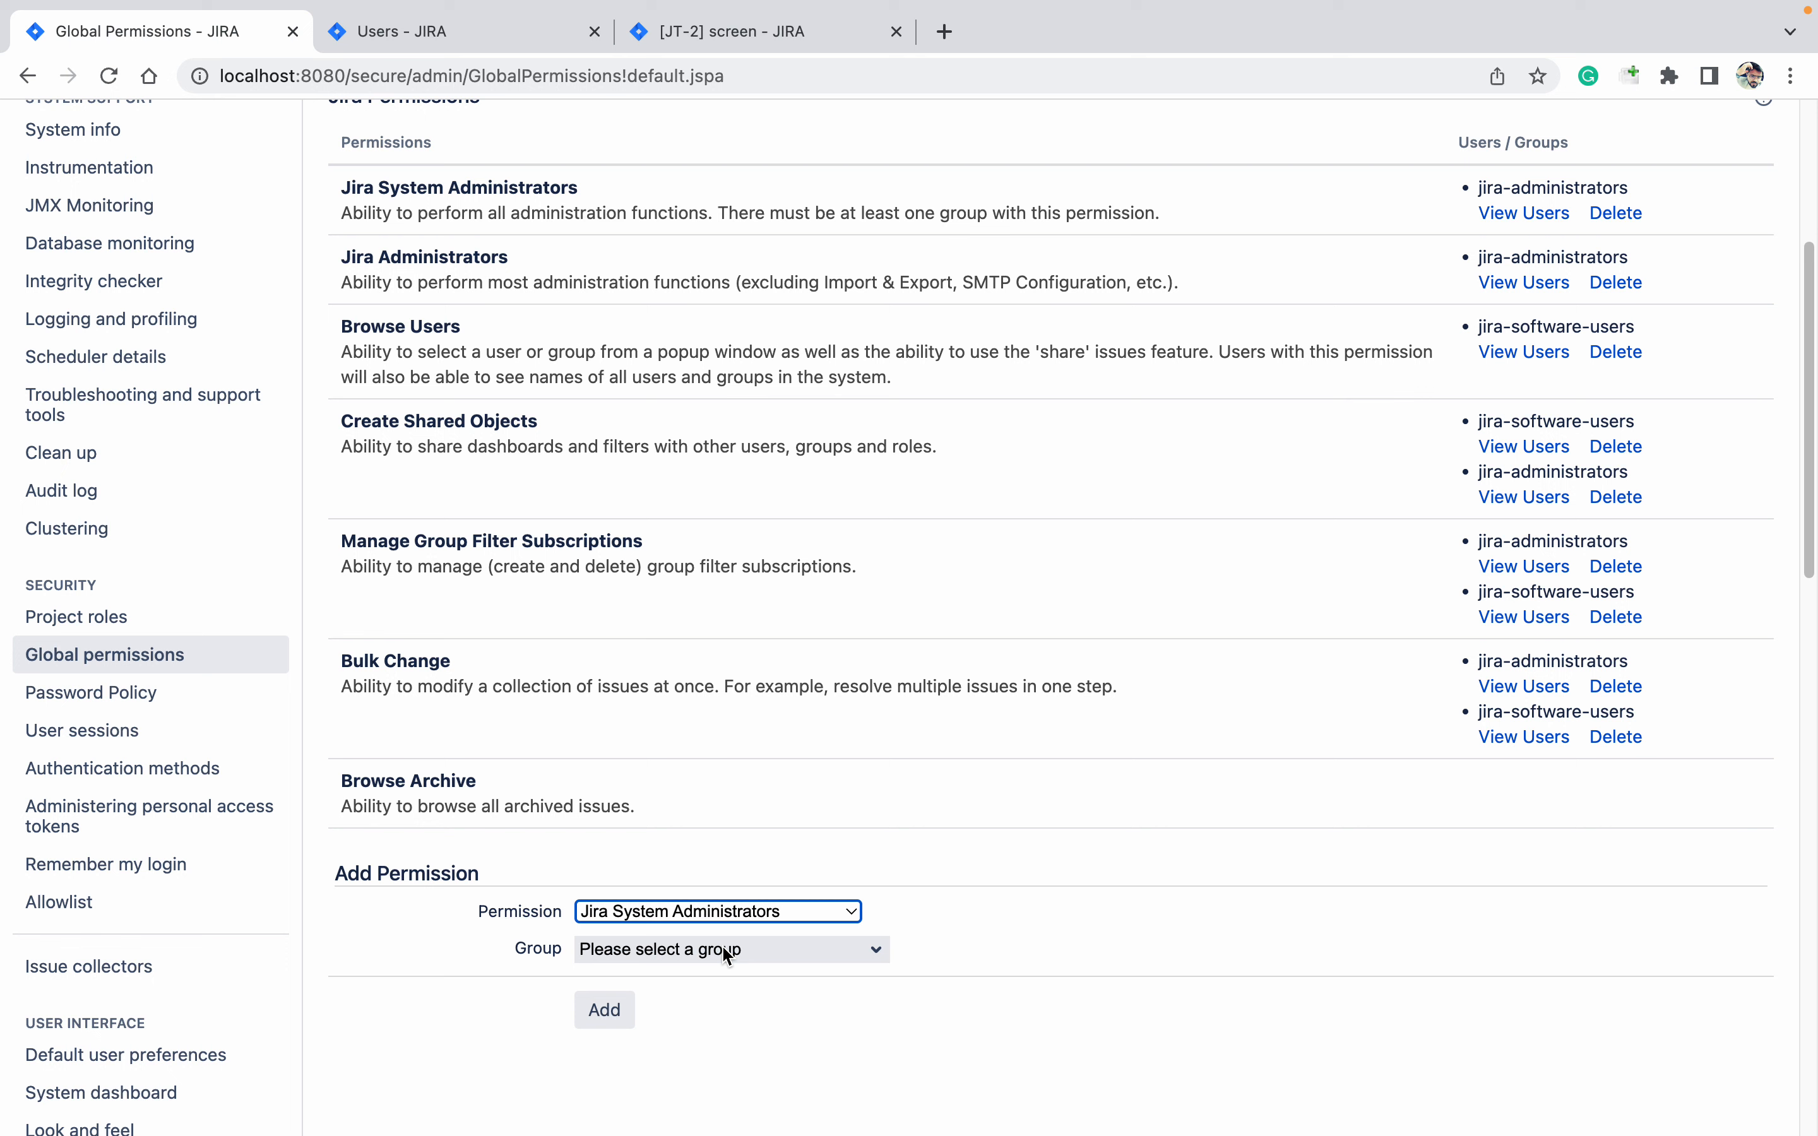
click(724, 947)
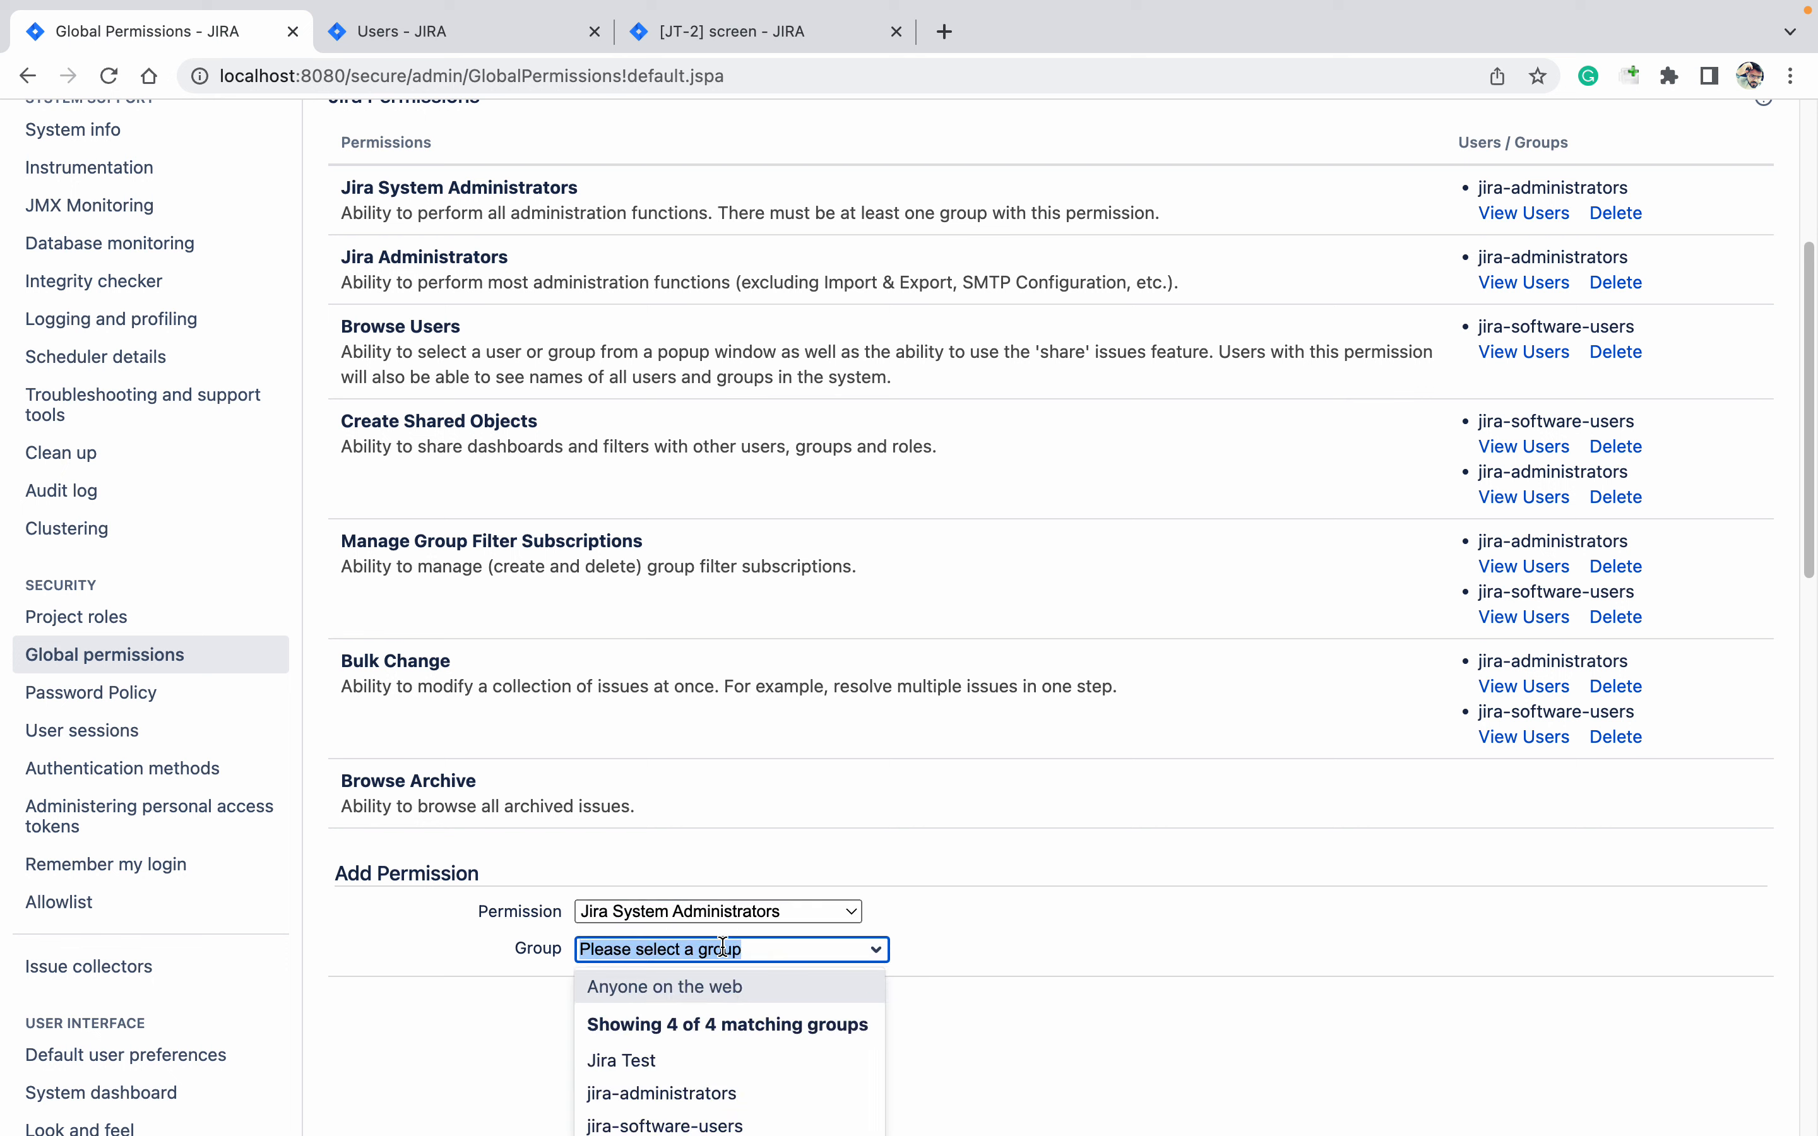
click(1399, 1041)
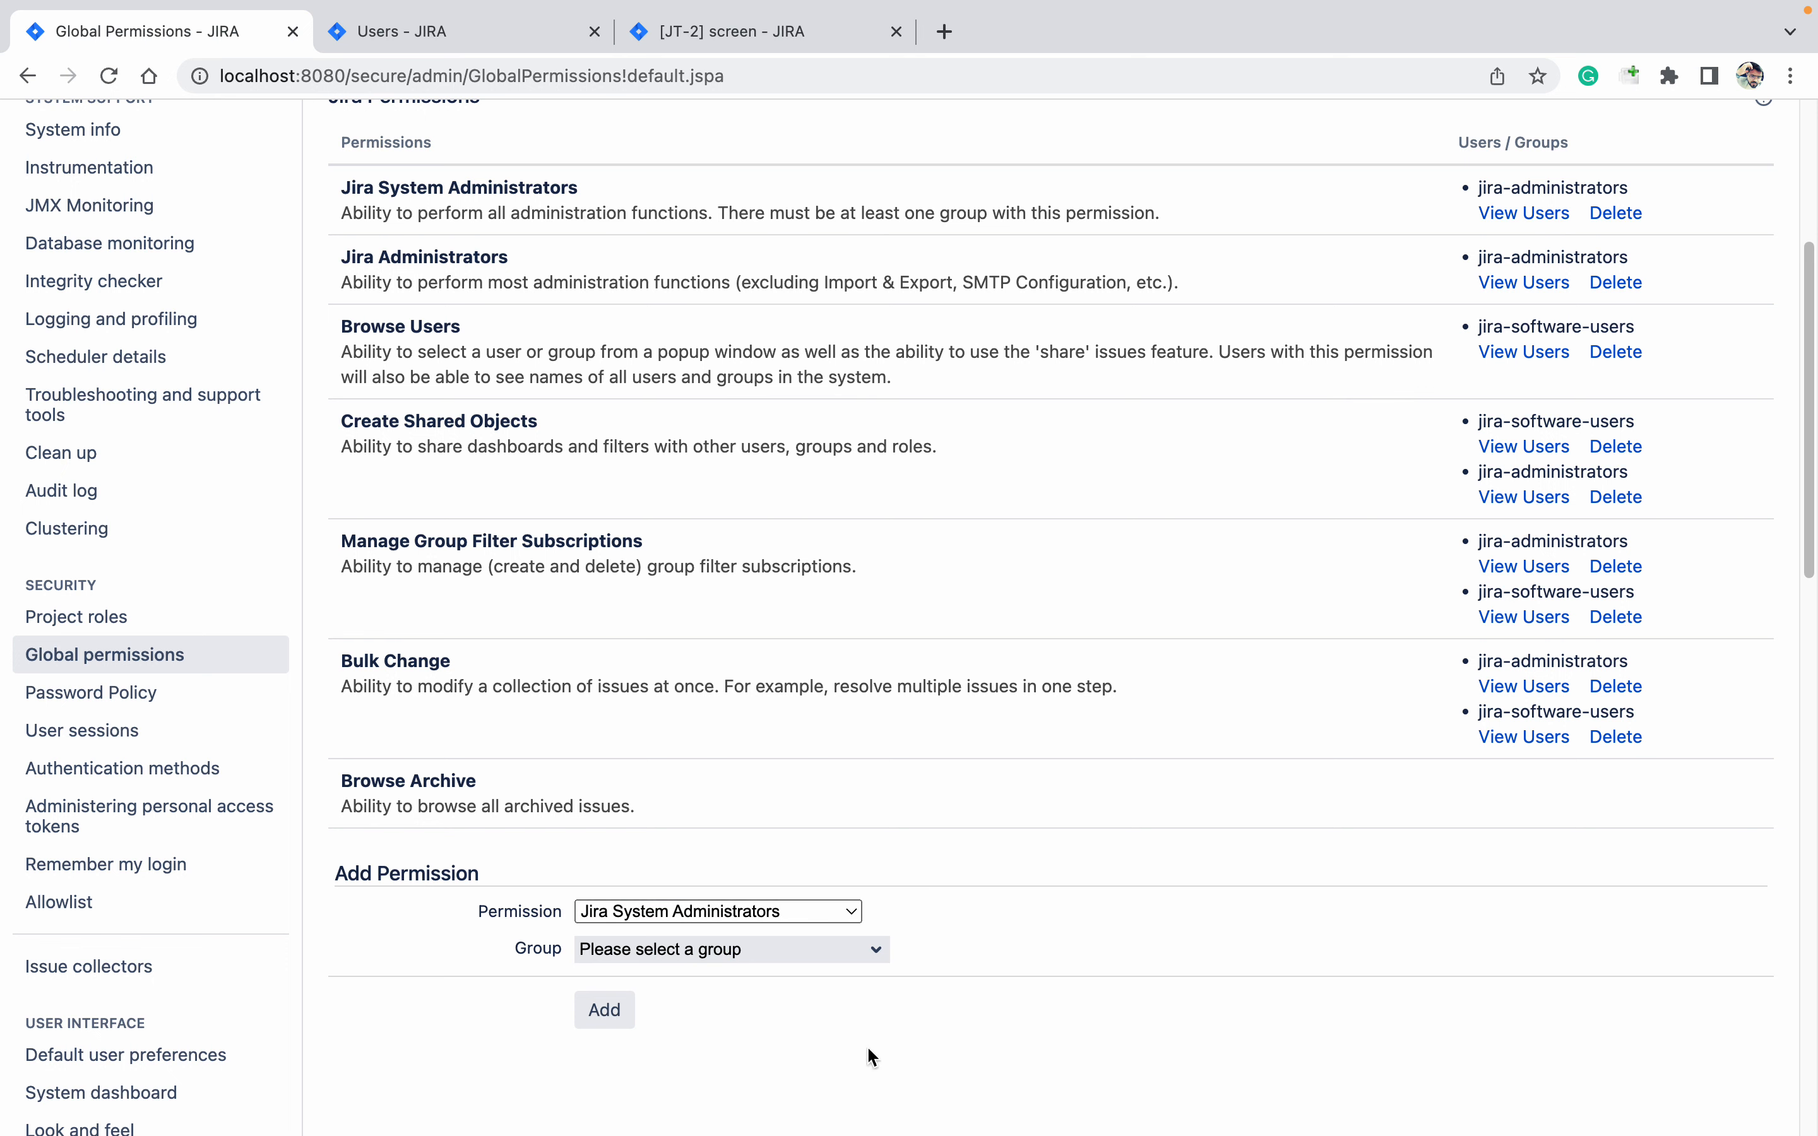
scroll(764, 503, down, 10)
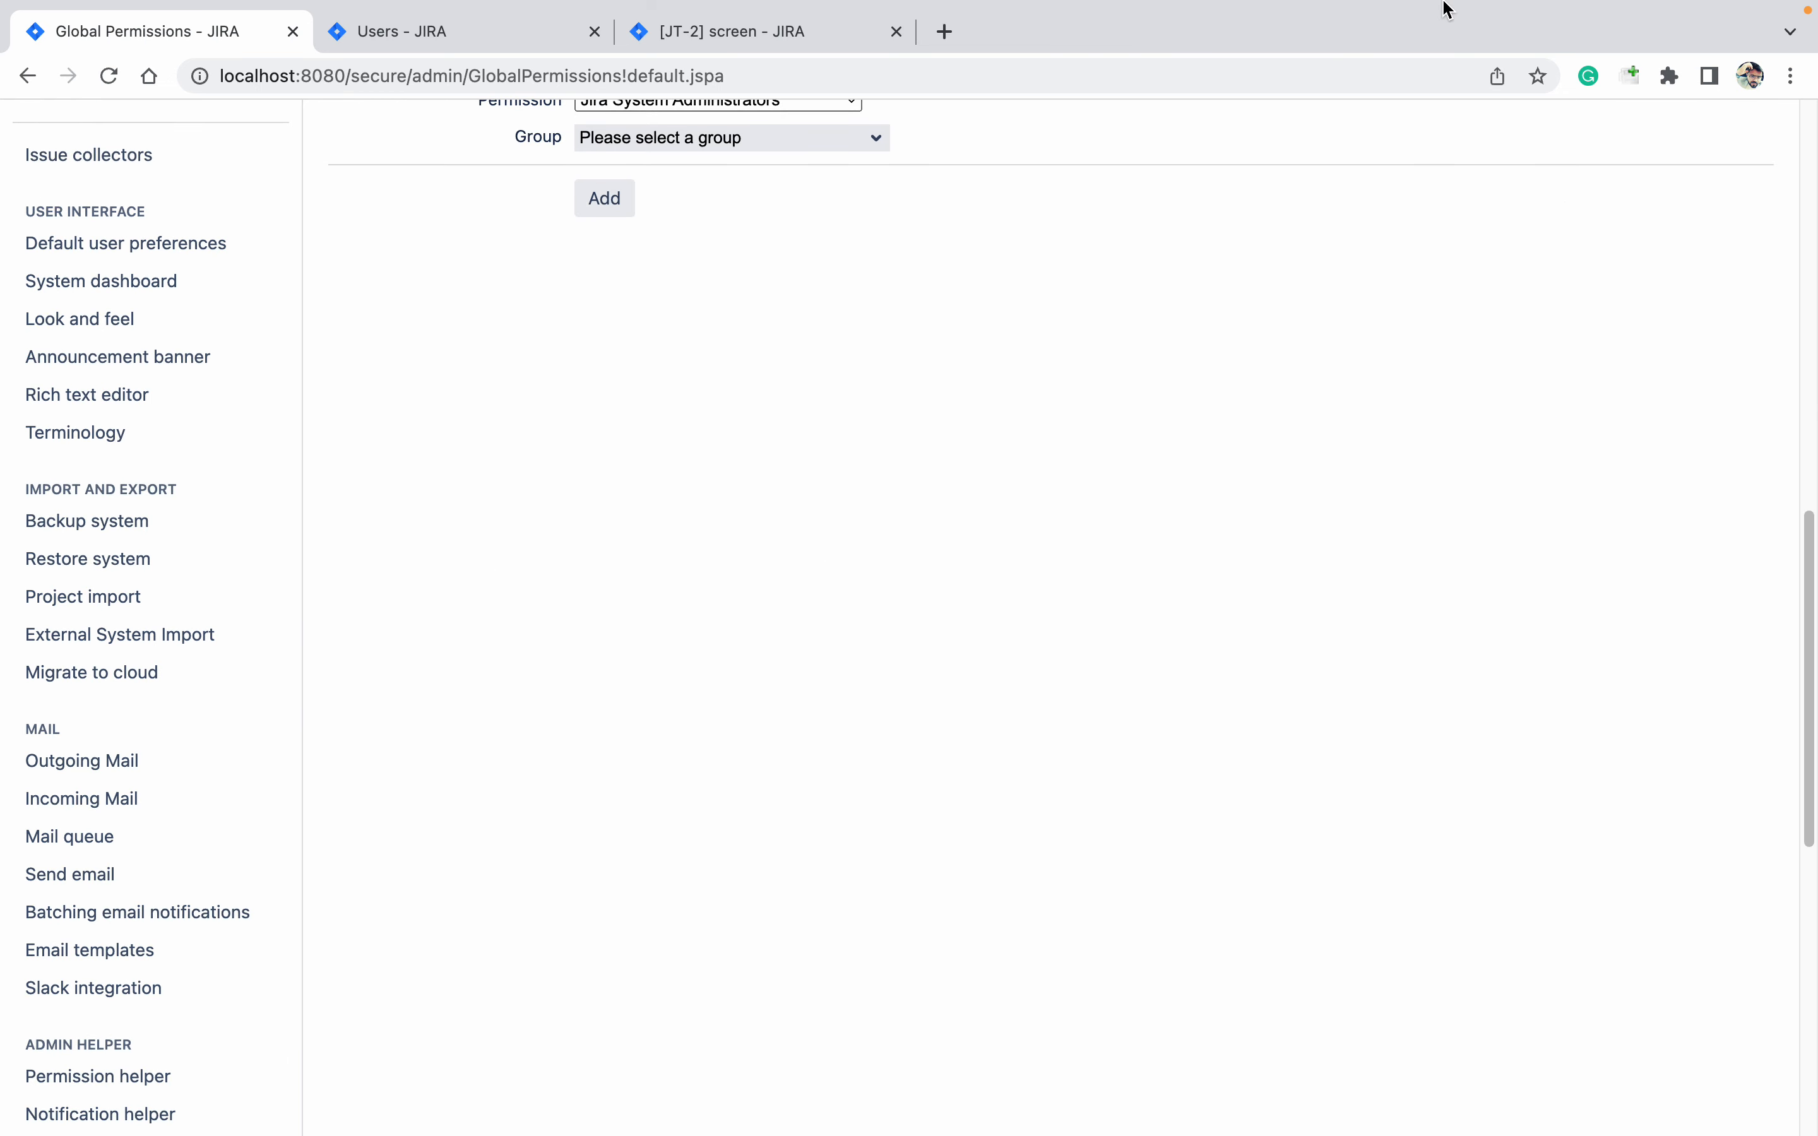
mouse_move(1089, 7)
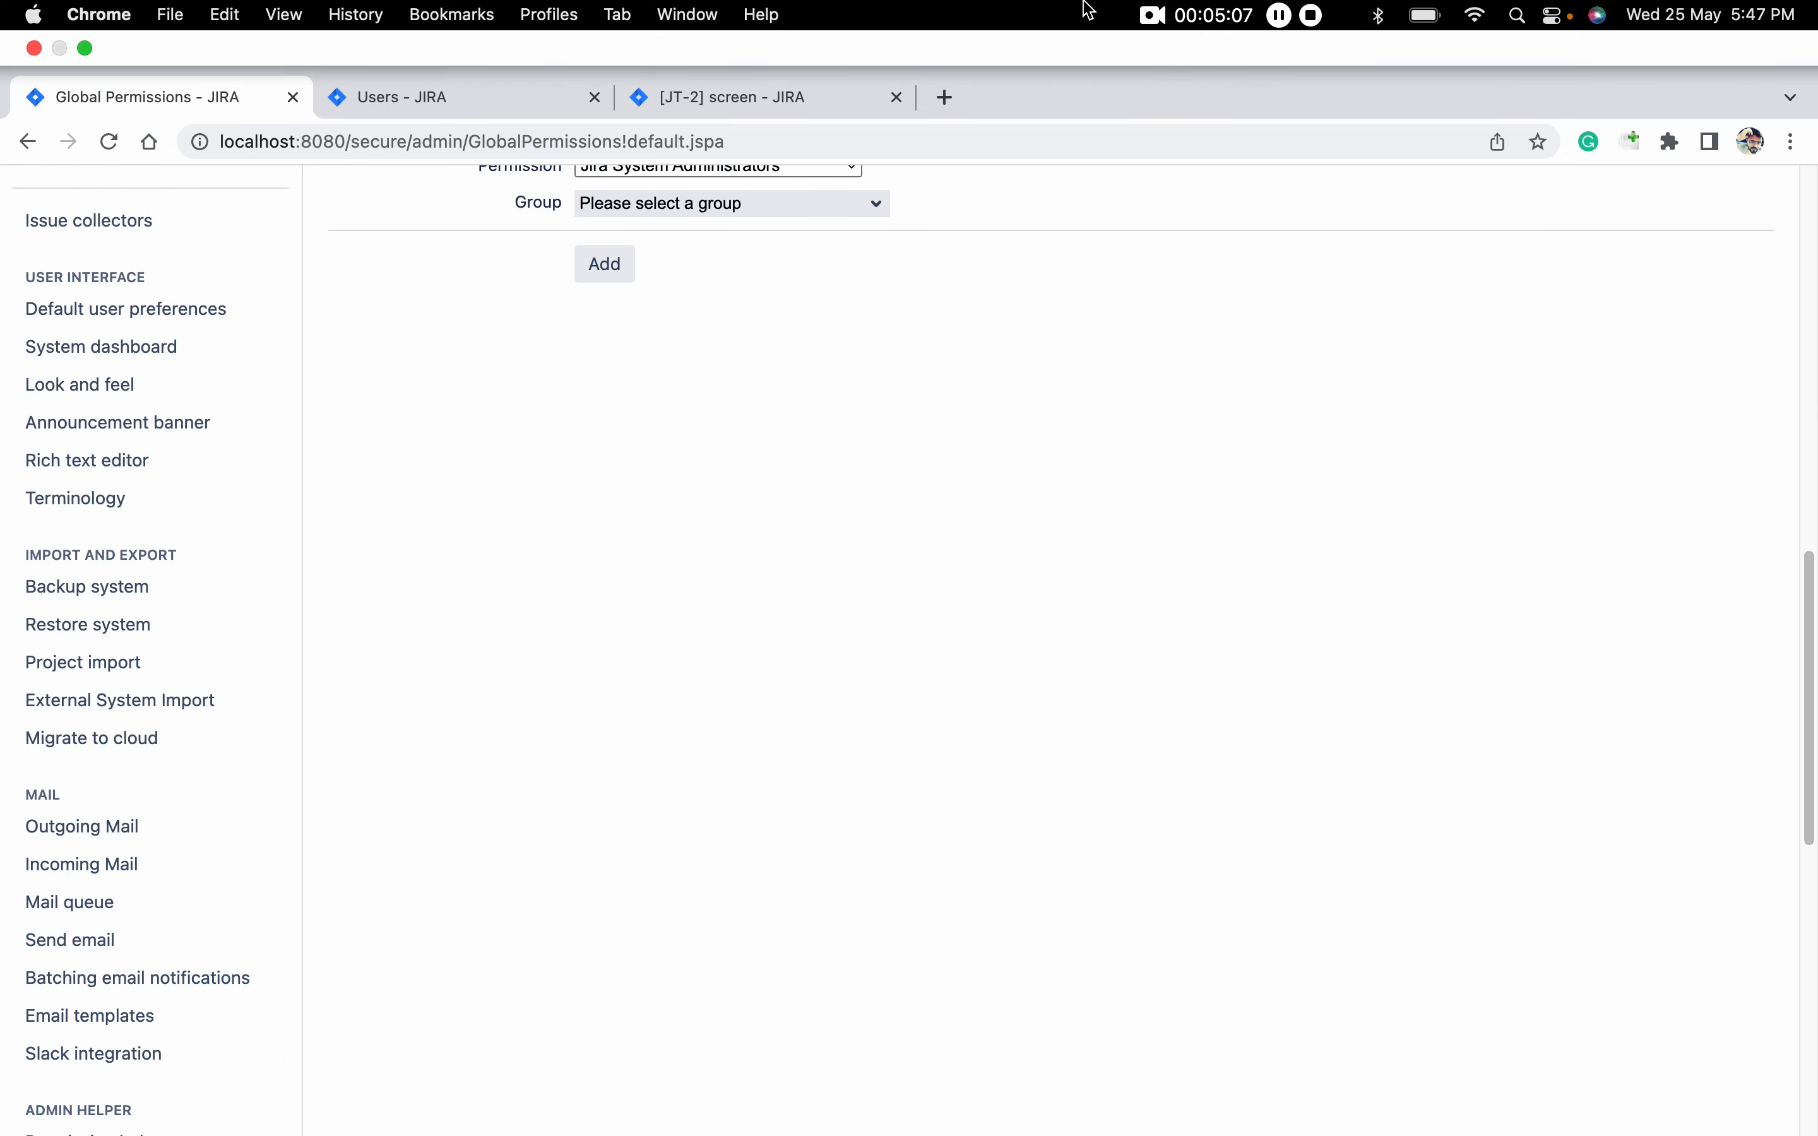